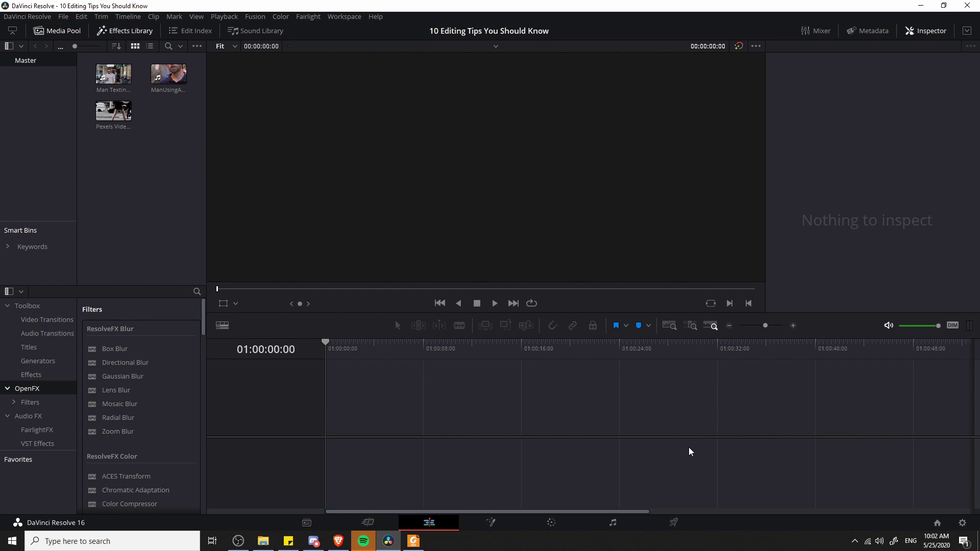
Enable Project Backups in the user Project Save and Load preferences, check the project backup location, and save the preferences.
left_click(45, 17)
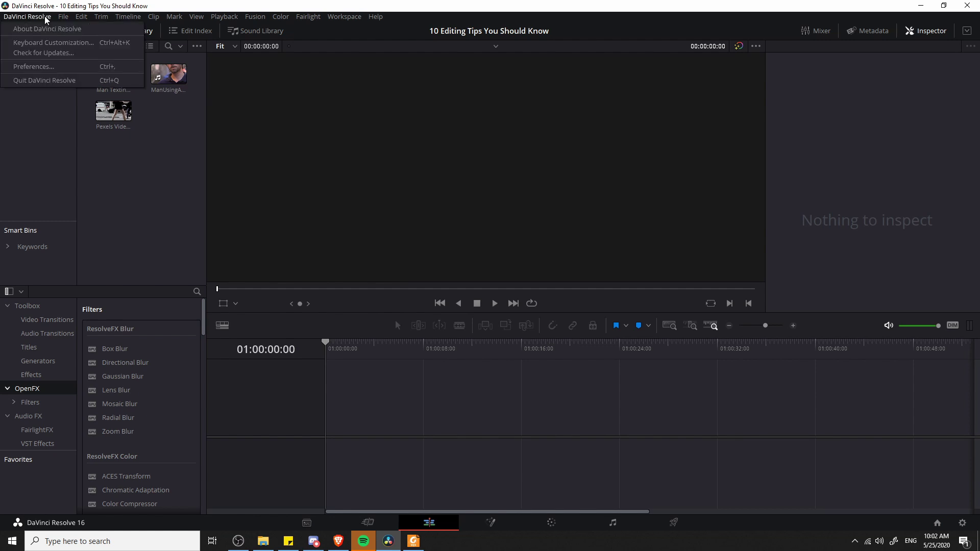
left_click(44, 67)
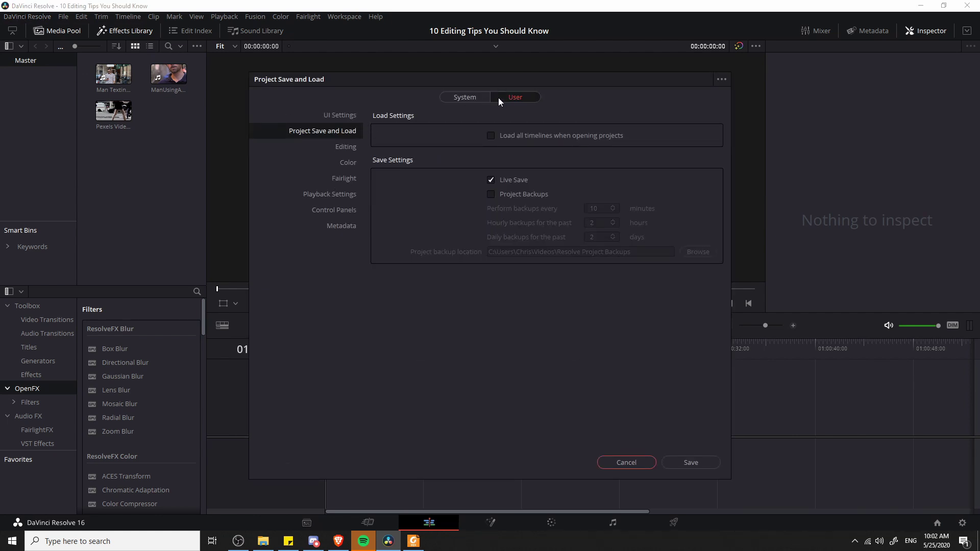
left_click(477, 98)
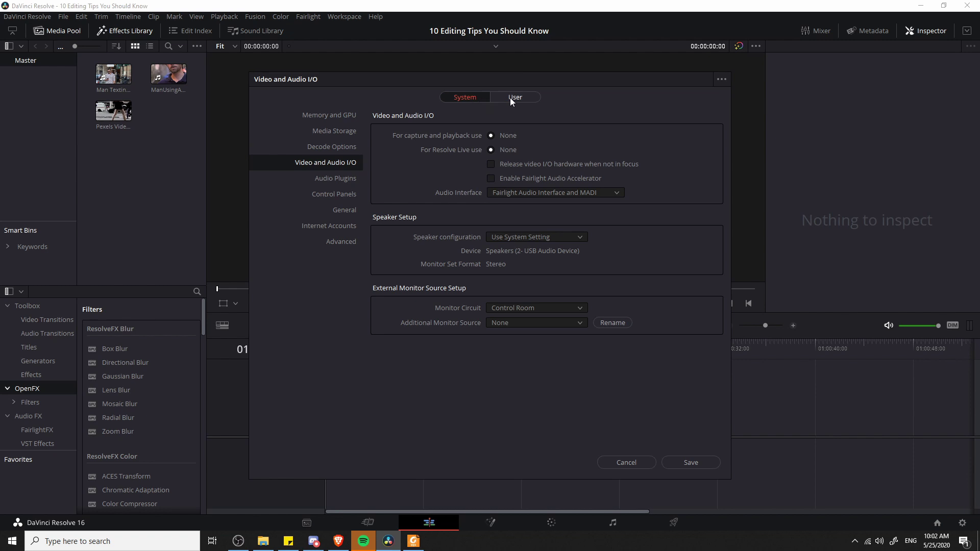
left_click(510, 97)
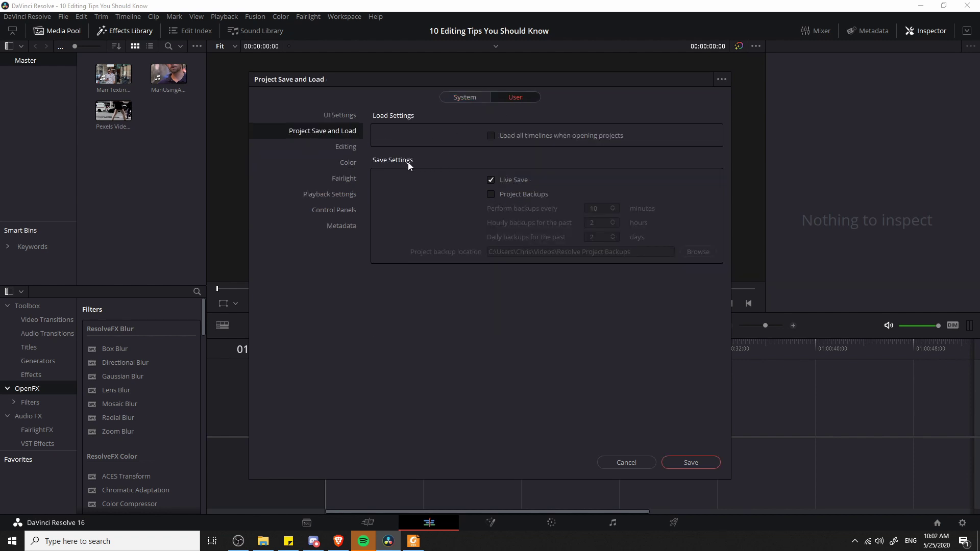
left_click(491, 194)
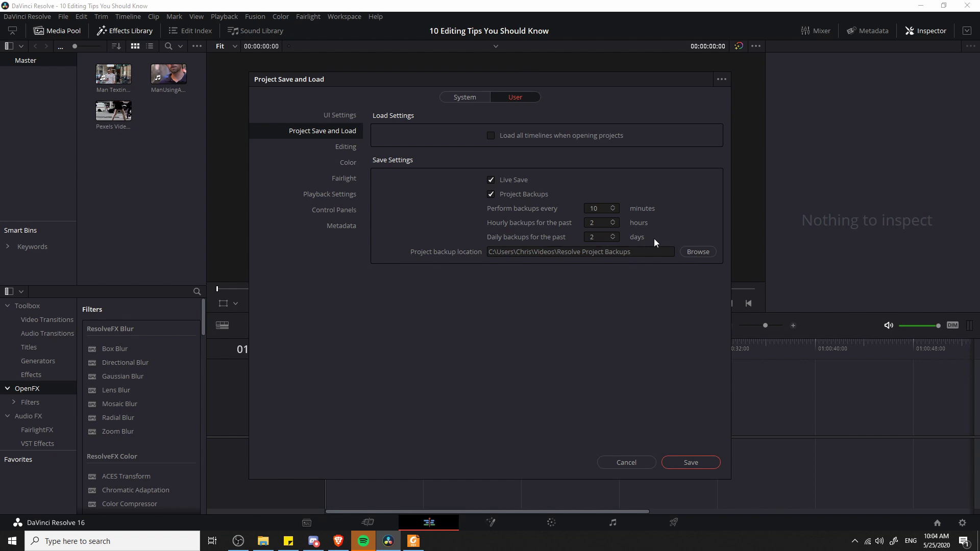
left_click(489, 252)
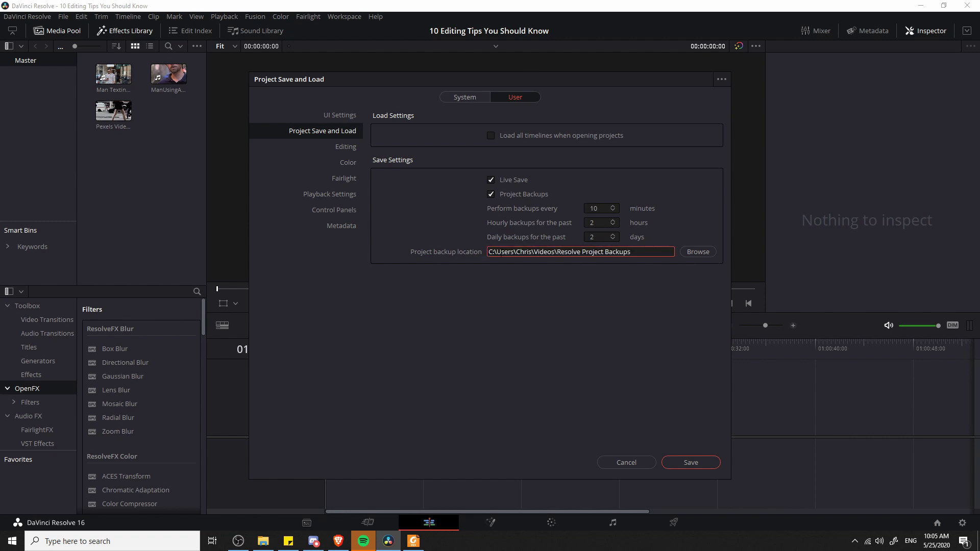
left_click_drag(489, 252, 559, 254)
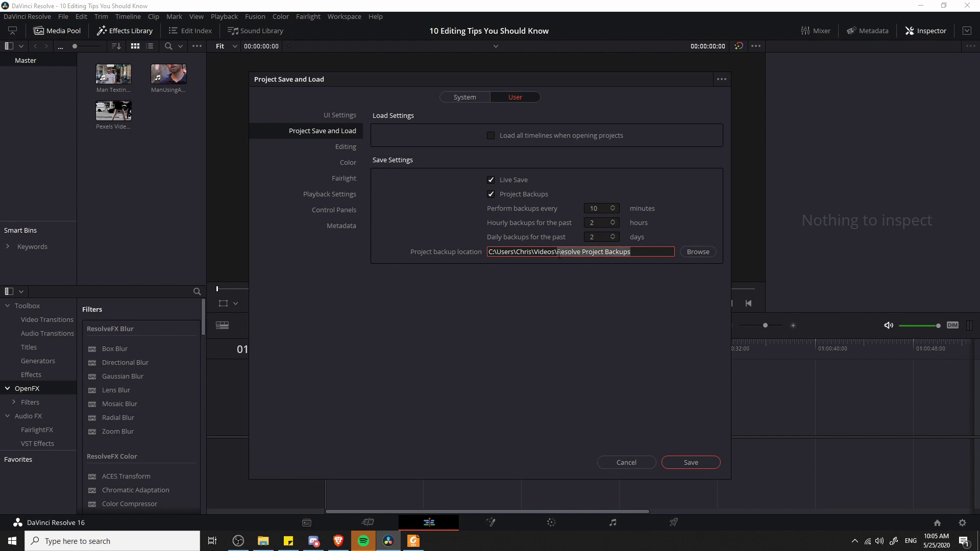
left_click(644, 256)
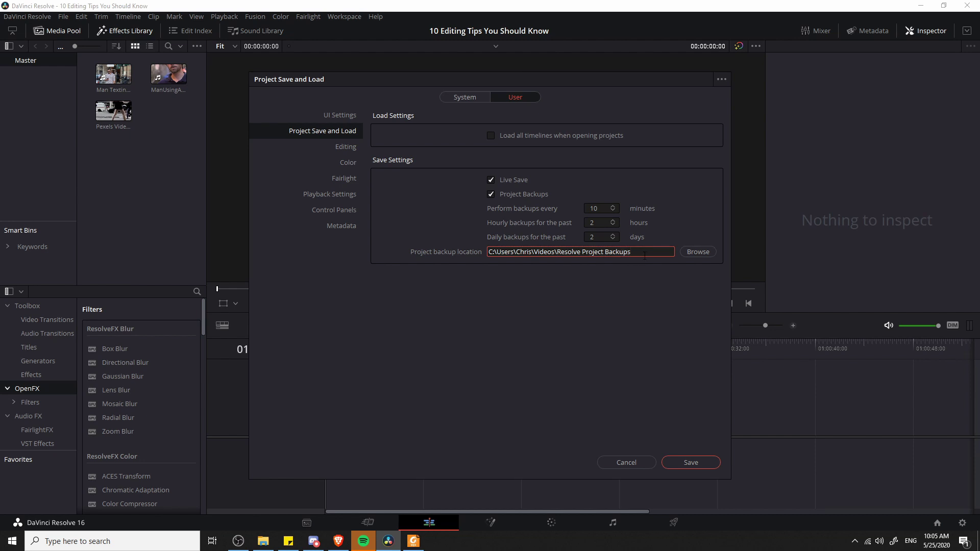
left_click_drag(634, 253, 487, 253)
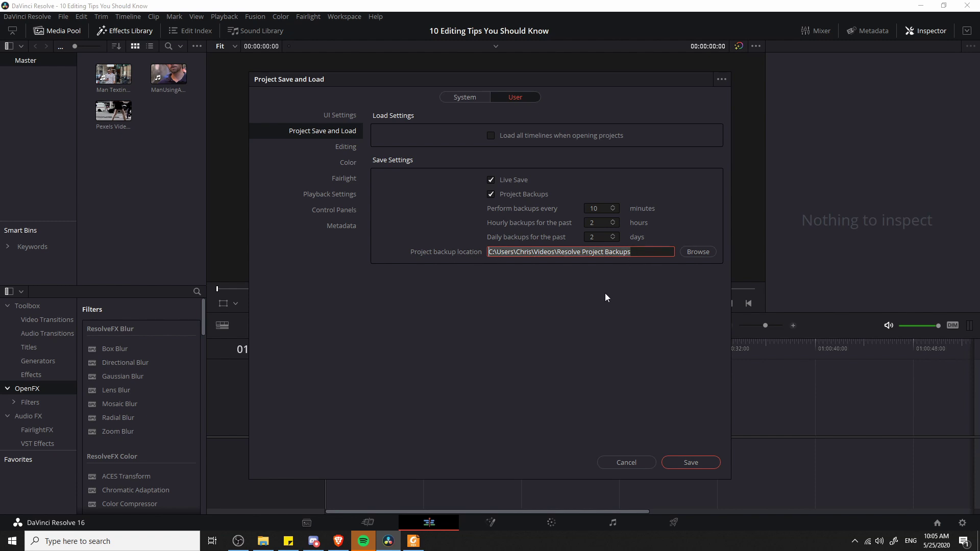
left_click(642, 308)
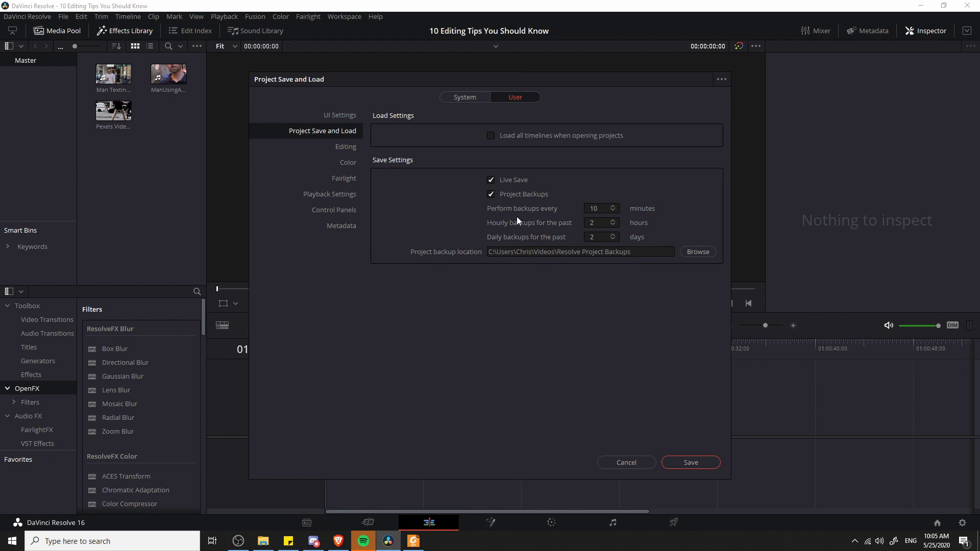
left_click(677, 461)
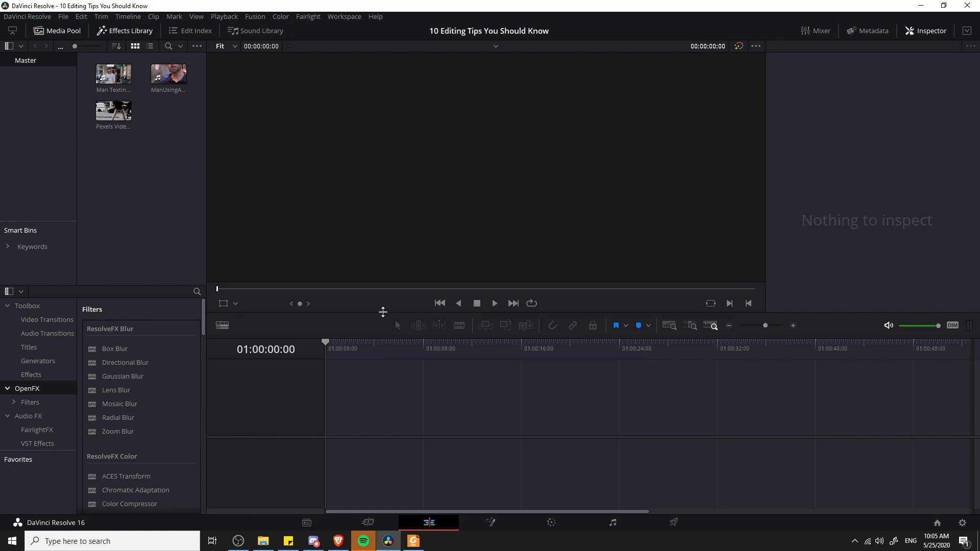
Open the Project Manager and view the project backups of "10 Editing Tips You Should Know".
left_click(64, 17)
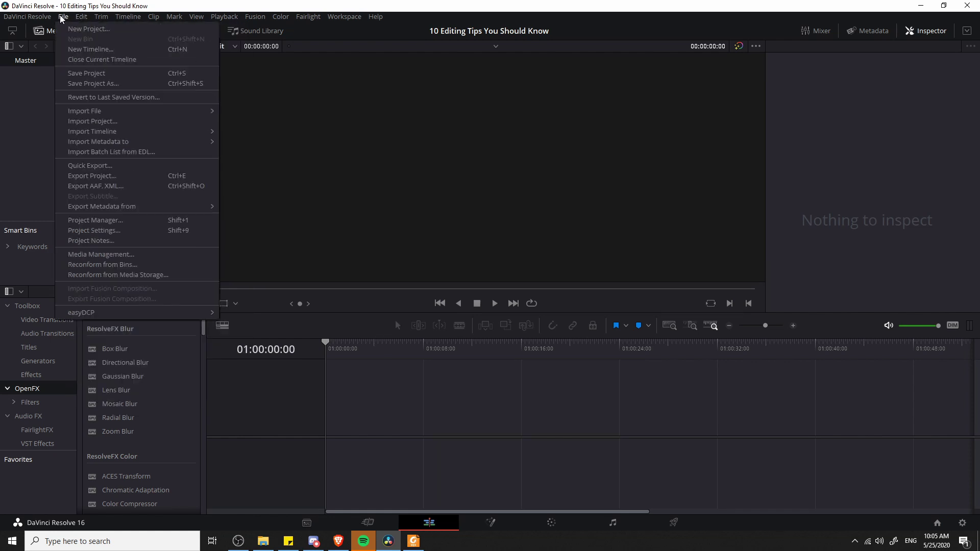
left_click(94, 220)
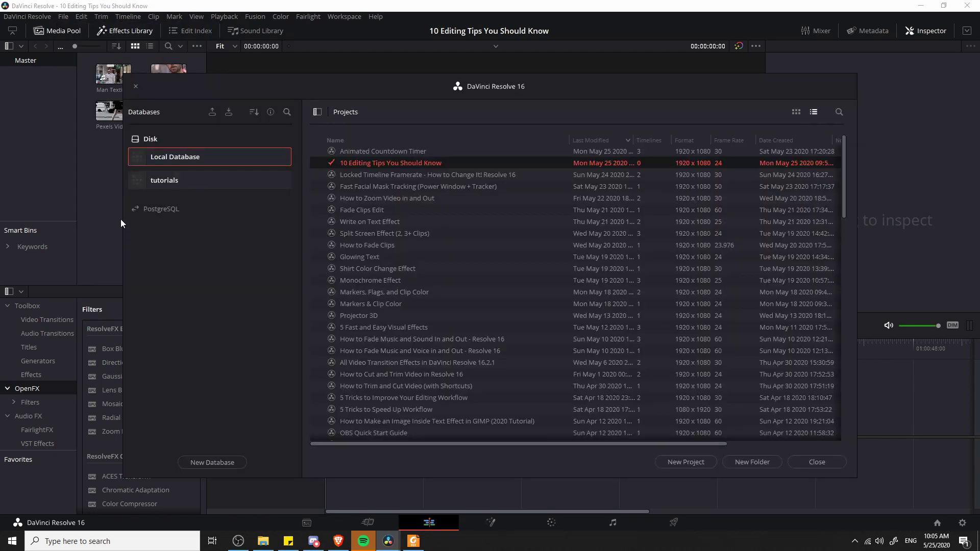
right_click(447, 163)
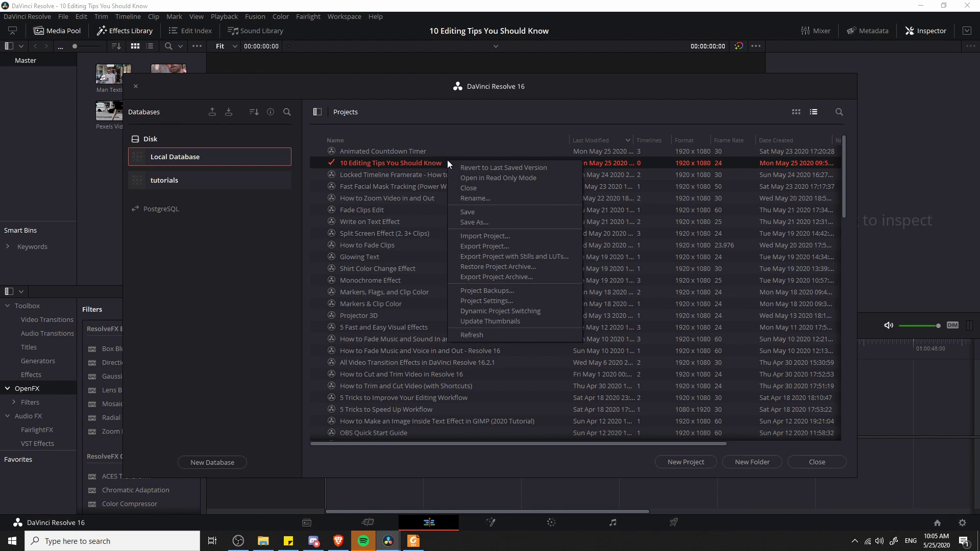
left_click(523, 289)
mouse_move(474, 177)
left_mouse_down()
mouse_move(466, 176)
mouse_move(491, 176)
left_mouse_up()
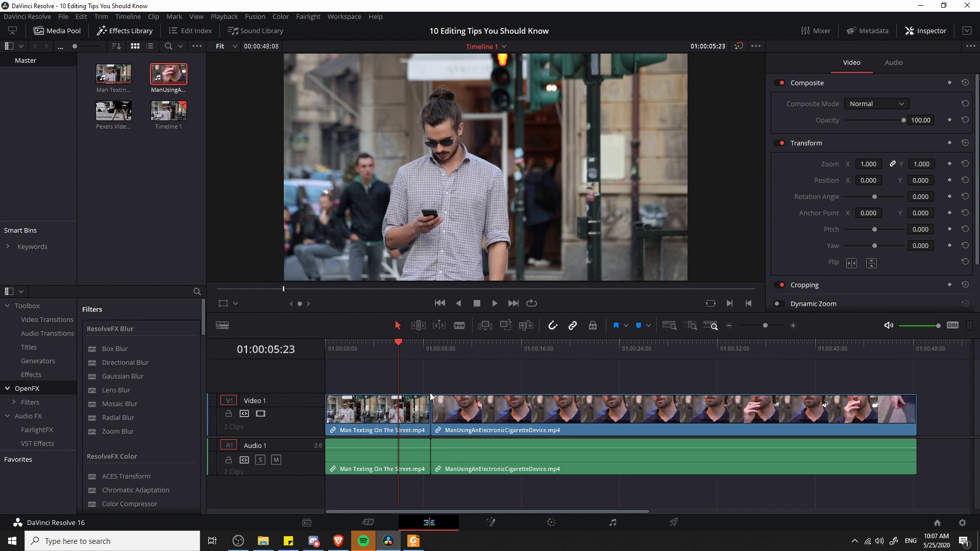
Add an Adjustment Clip on a track above the video clips and extend it to cover both clips.
left_click_drag(398, 344, 336, 388)
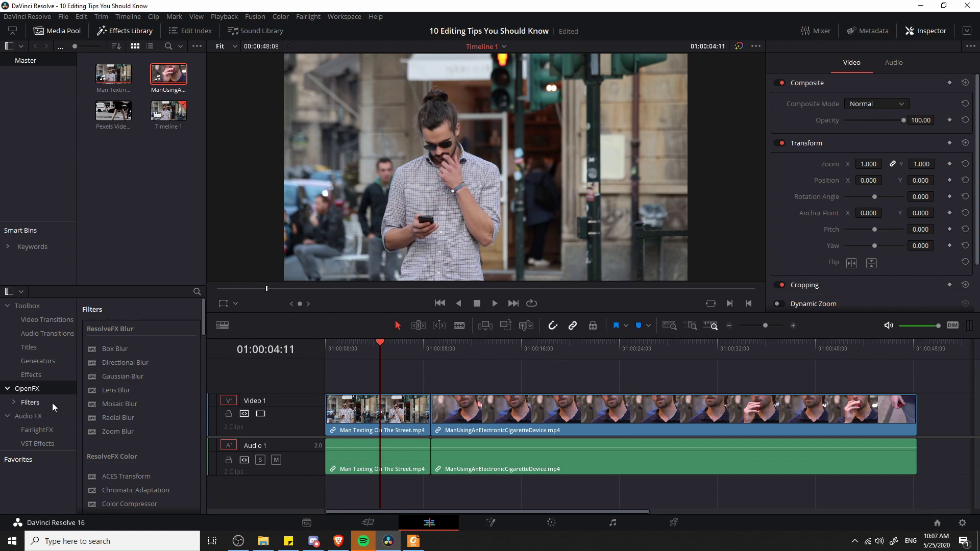
left_click(30, 375)
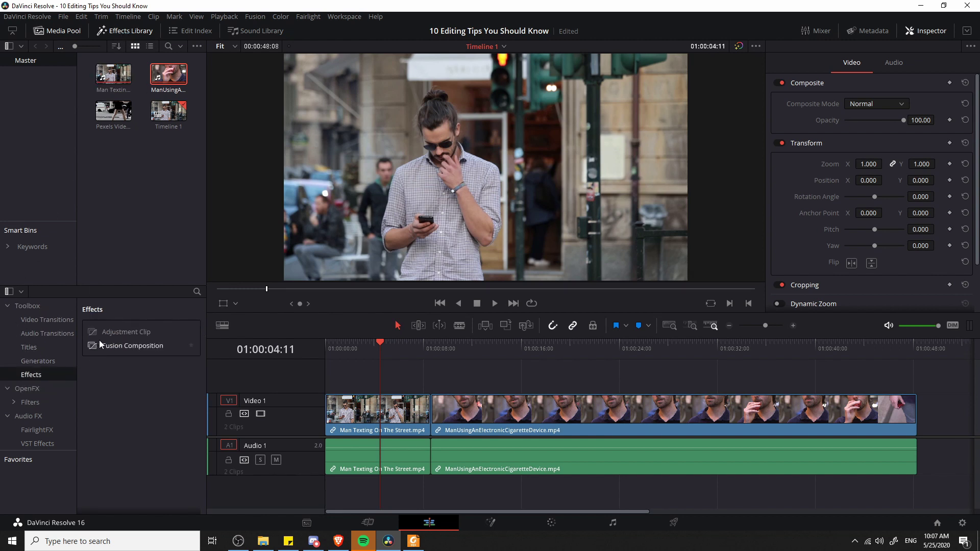
left_click_drag(106, 335, 332, 380)
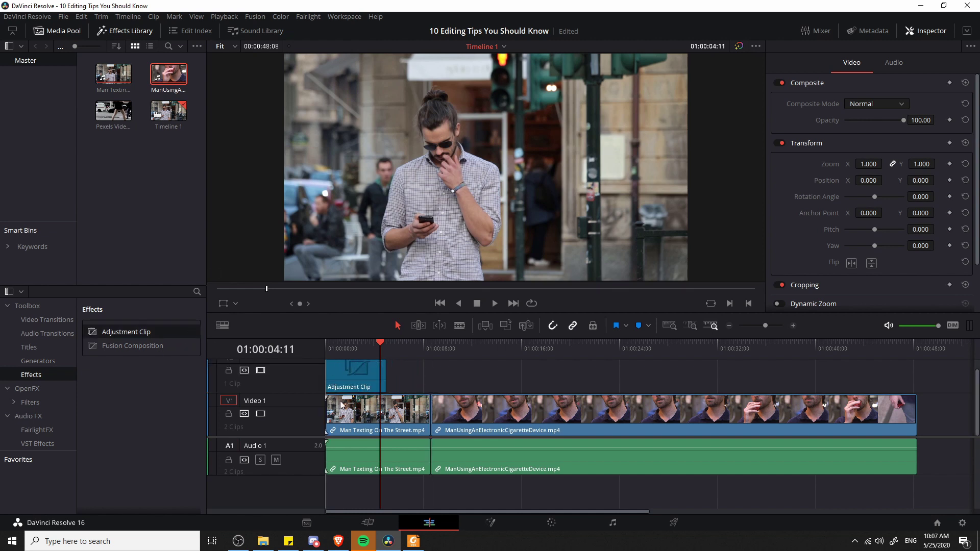
scroll(288, 402, "up", 1)
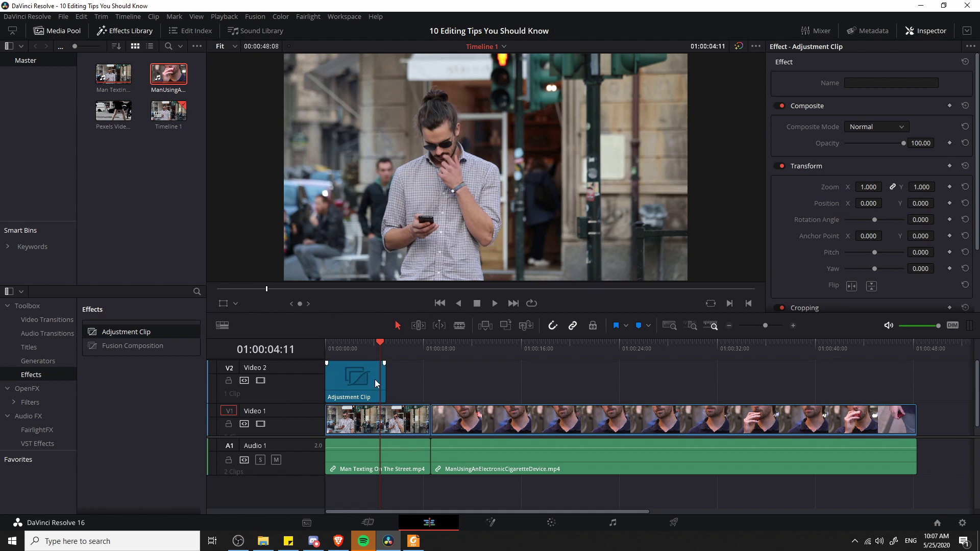
left_click_drag(380, 379, 911, 395)
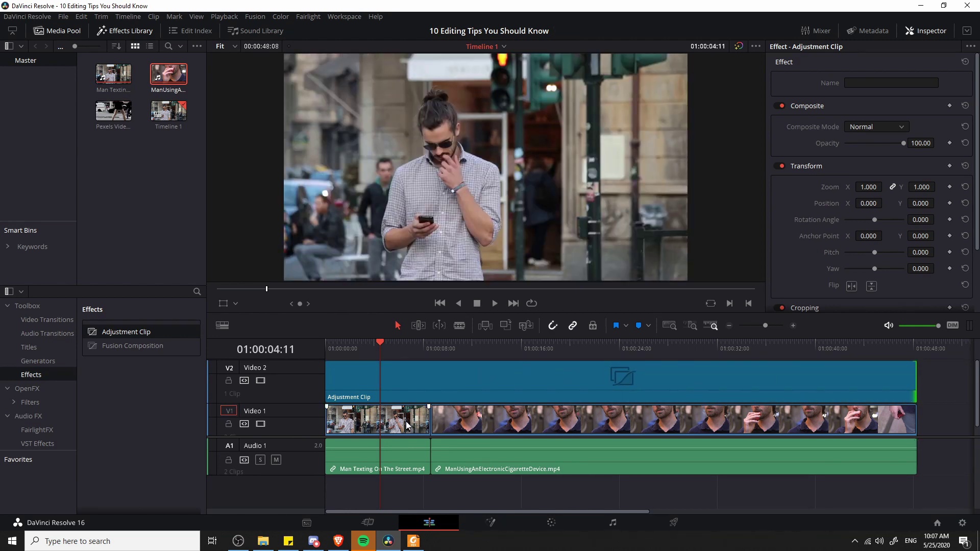
Set the adjustment clip's zoom to 1.330 and check the effect on both underlying clips.
left_click(444, 349)
left_click(481, 390)
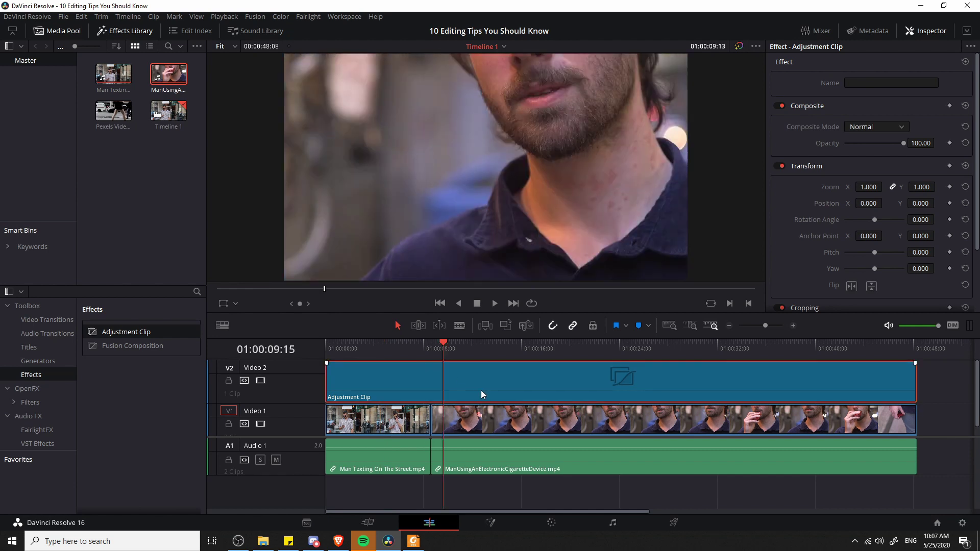
left_click_drag(432, 350, 408, 348)
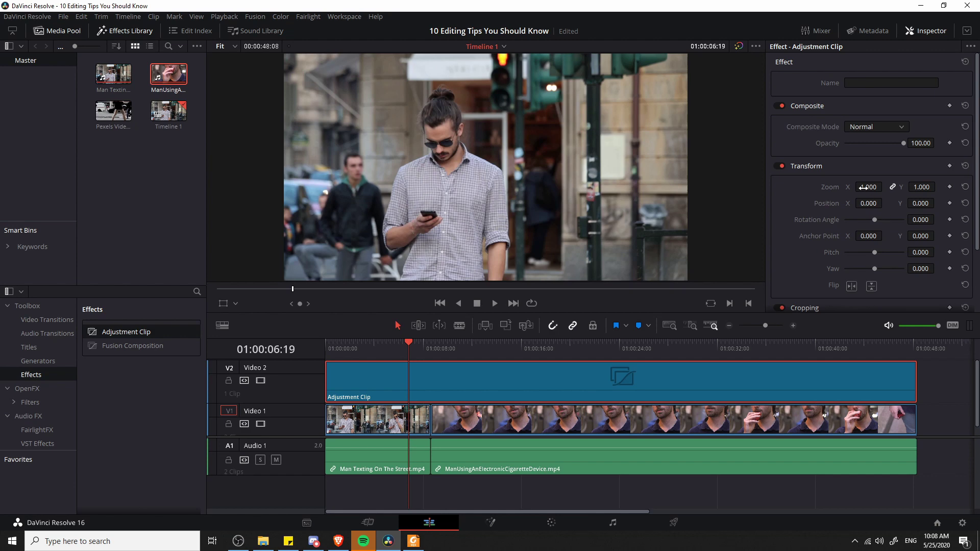
left_click_drag(862, 187, 883, 187)
left_click(460, 345)
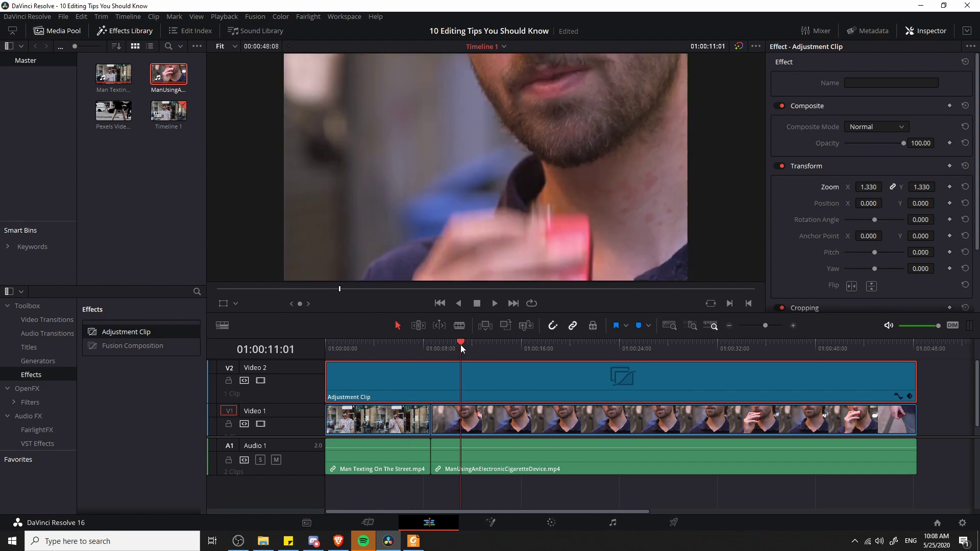
left_click(387, 347)
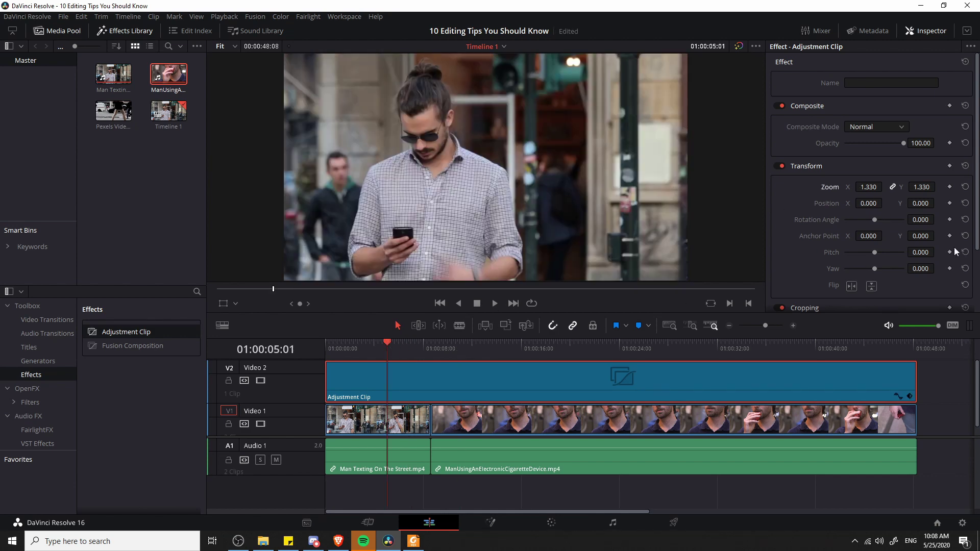
Look through the adjustment clip's inspector settings, expanding its Cropping controls.
scroll(868, 194, "down", 1)
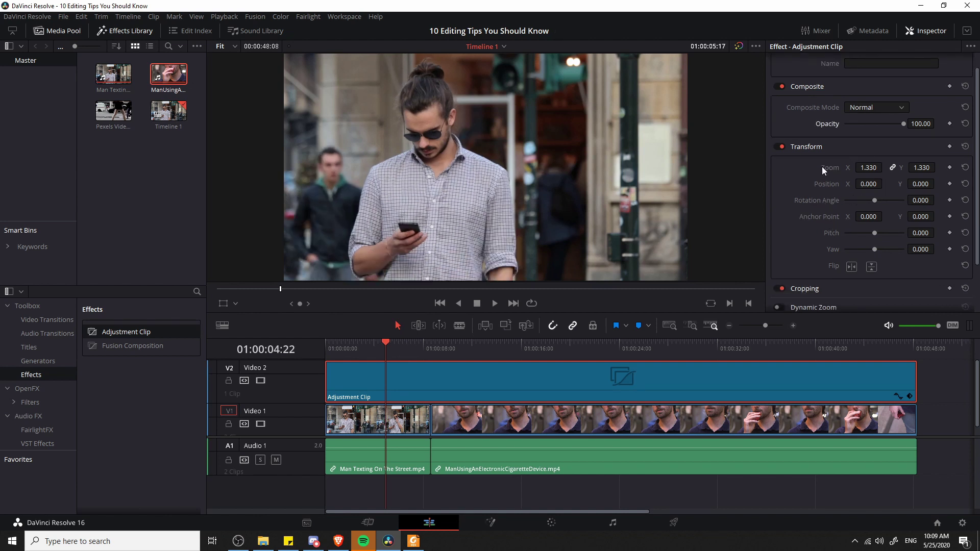
scroll(822, 166, "down", 3)
left_click(824, 227)
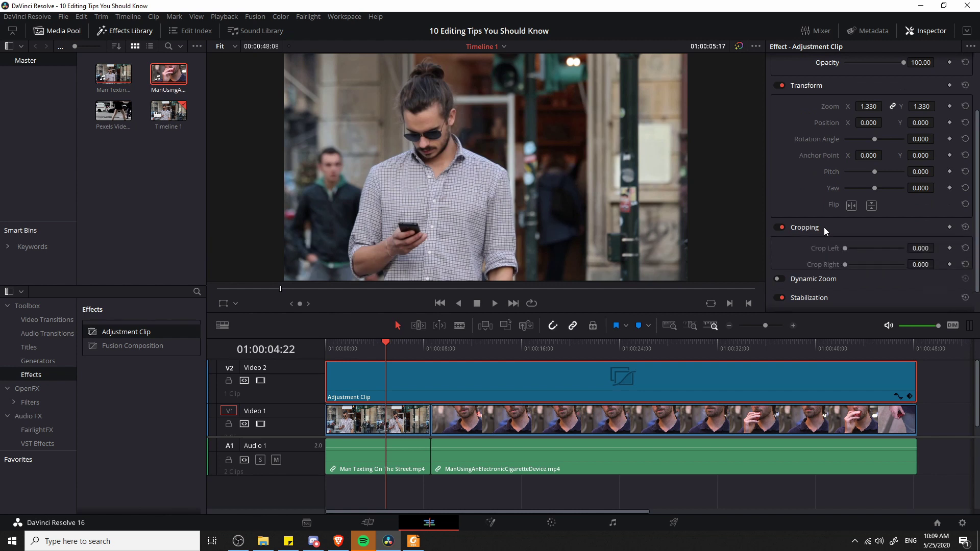
scroll(837, 225, "down", 4)
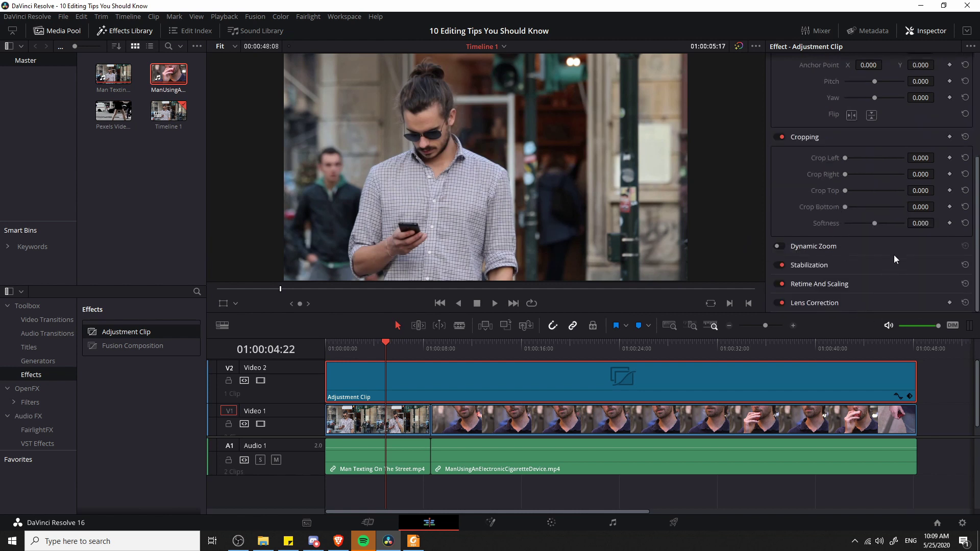
scroll(893, 253, "up", 7)
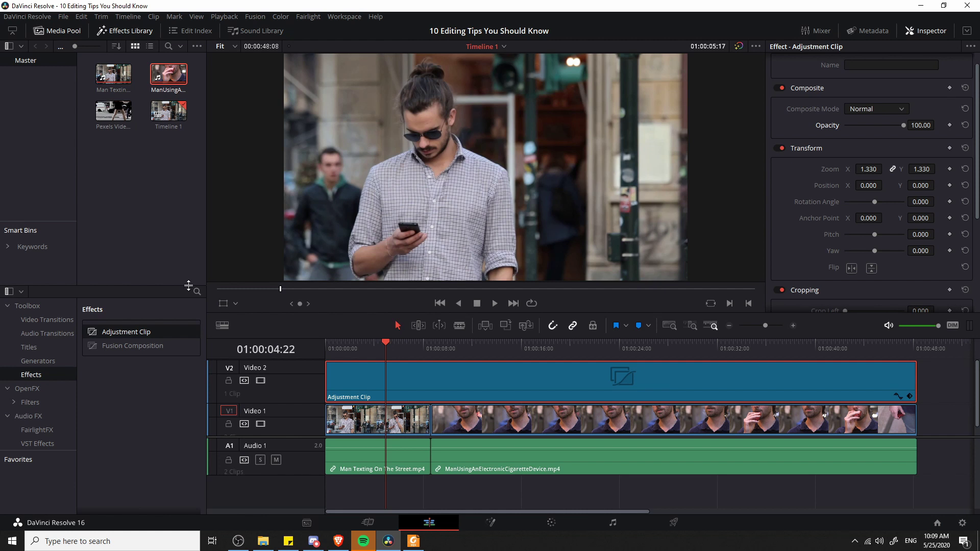
Apply the OpenFX Vignette filter to the adjustment clip and check it on the street clip.
left_click(53, 392)
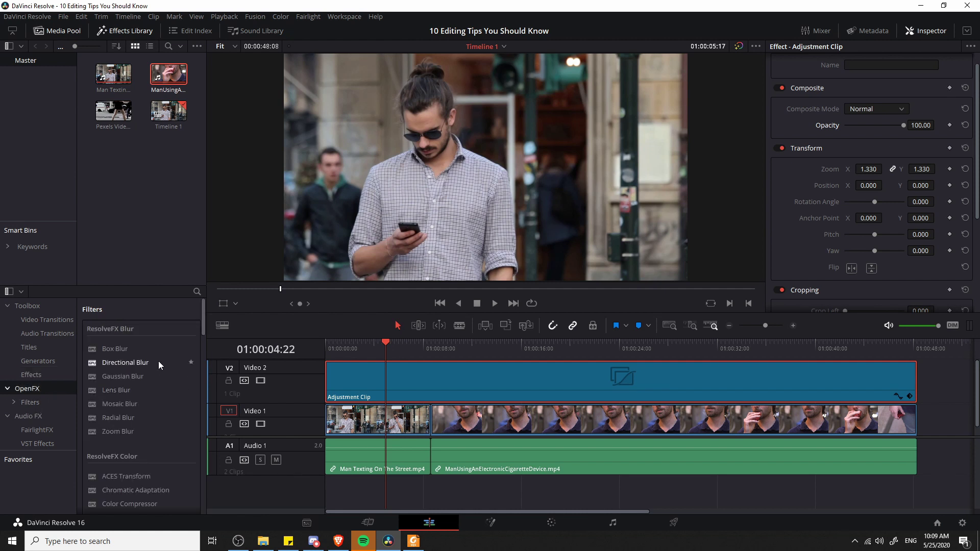
left_click_drag(204, 322, 181, 470)
left_click_drag(125, 409, 502, 346)
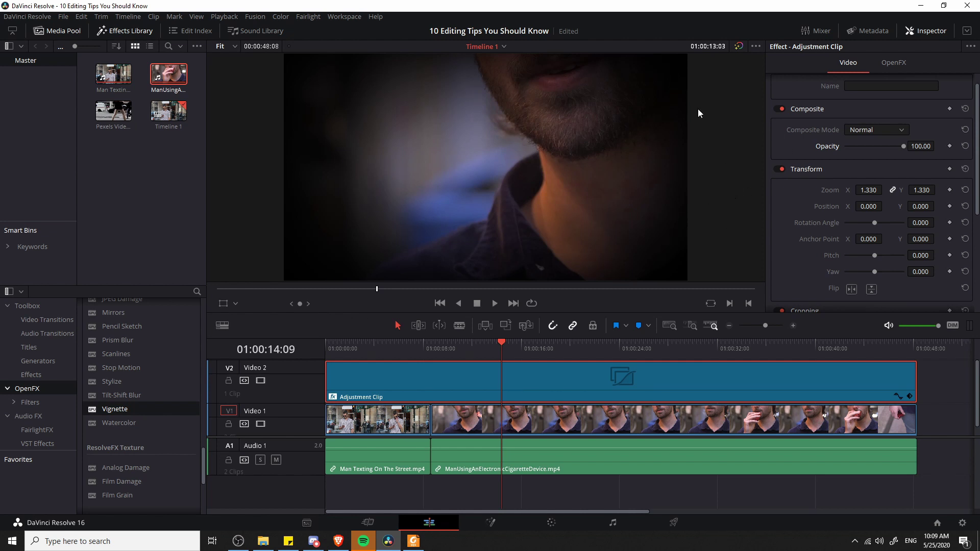
left_click(397, 352)
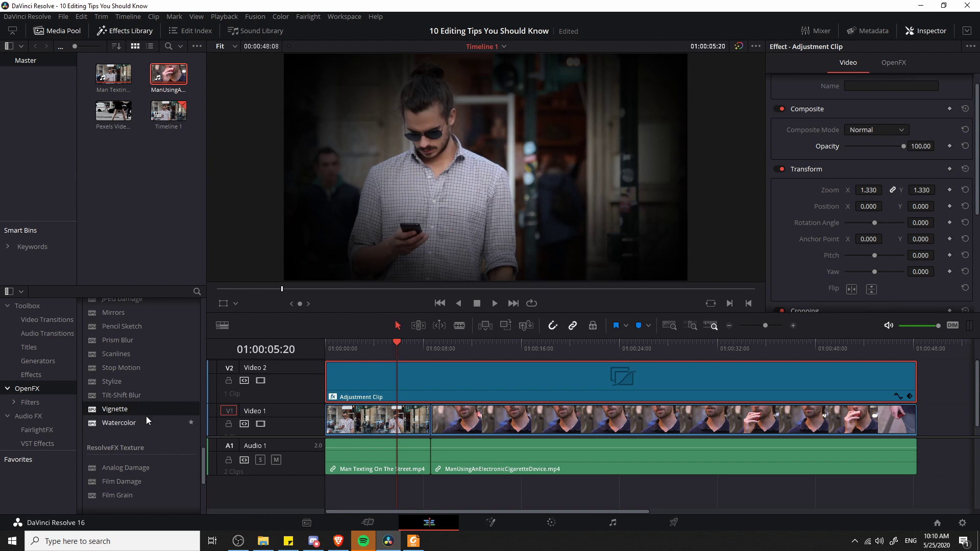
Apply the OpenFX Watercolor filter to the adjustment clip and preview it at several points of the timeline.
scroll(154, 420, "up", 2)
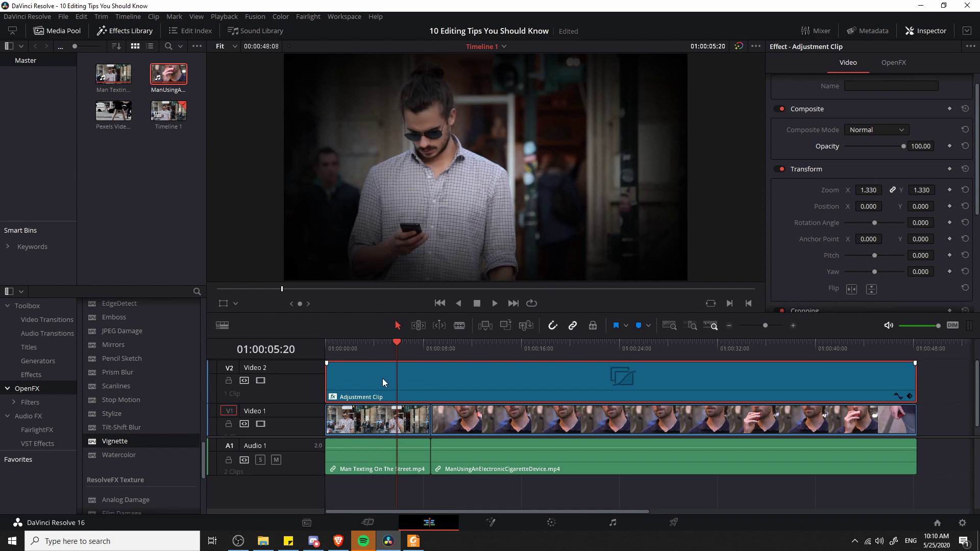
left_click_drag(148, 459, 455, 370)
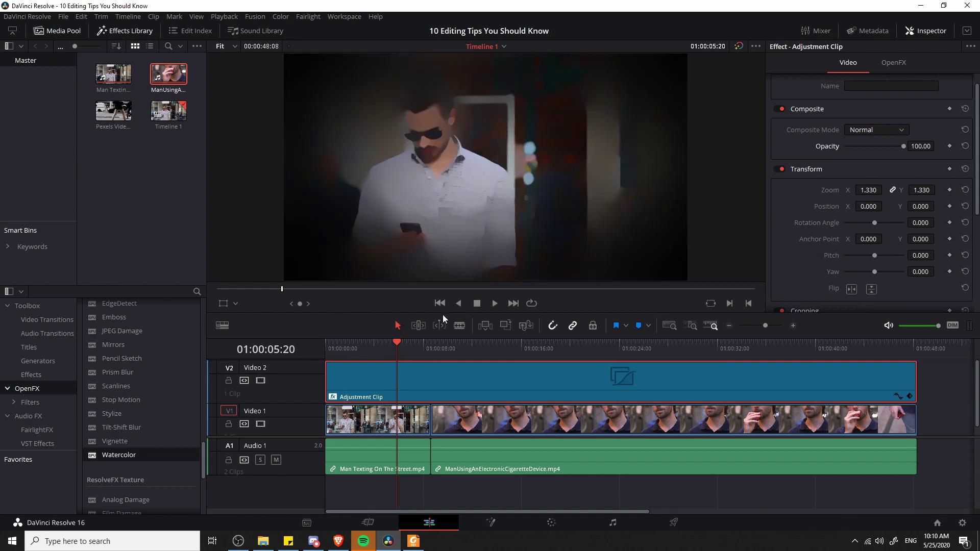
left_click(447, 344)
left_click(505, 351)
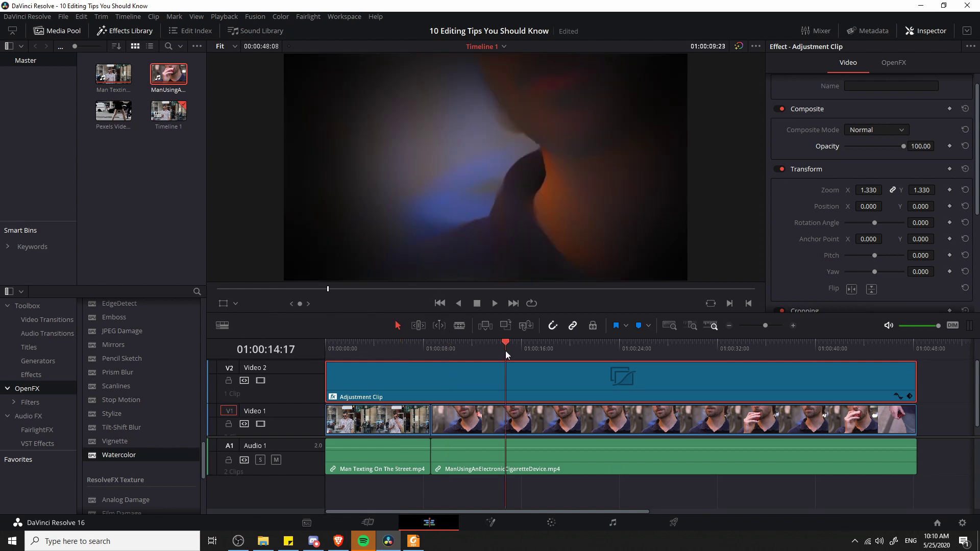
left_click(428, 342)
left_click(452, 342)
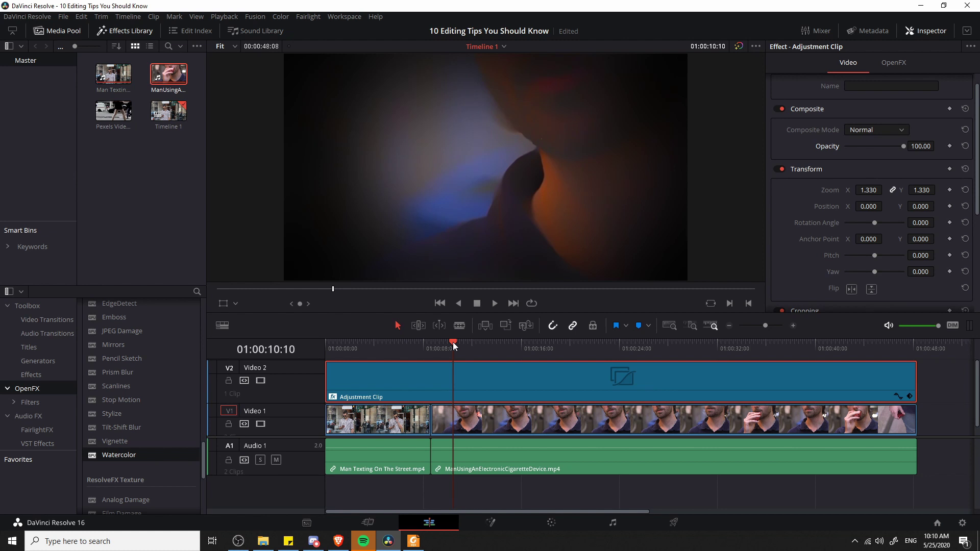
Place the playhead at 01:01:42:11, beyond the last clip, and try a paste there.
scroll(423, 382, "down", 5)
left_click(444, 349)
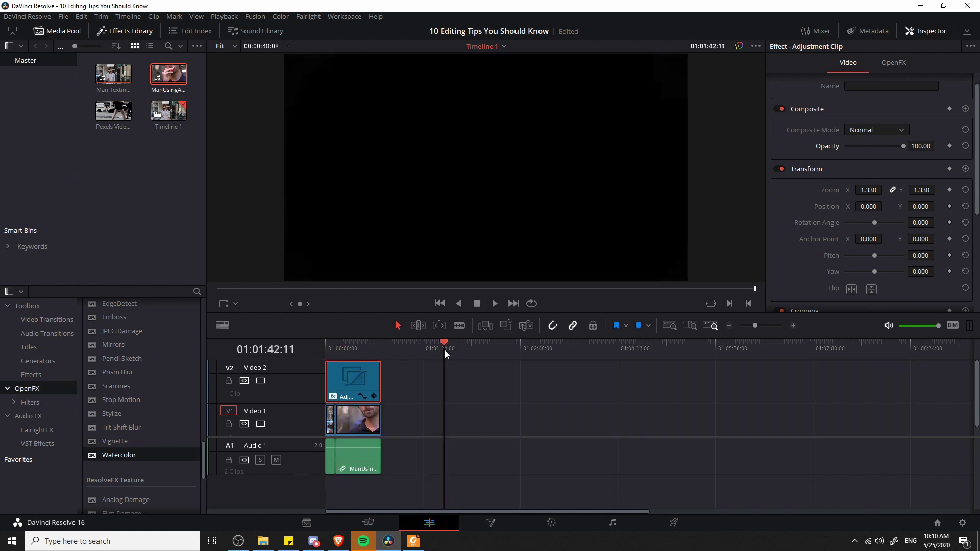
left_click(552, 416)
key("ctrl+v")
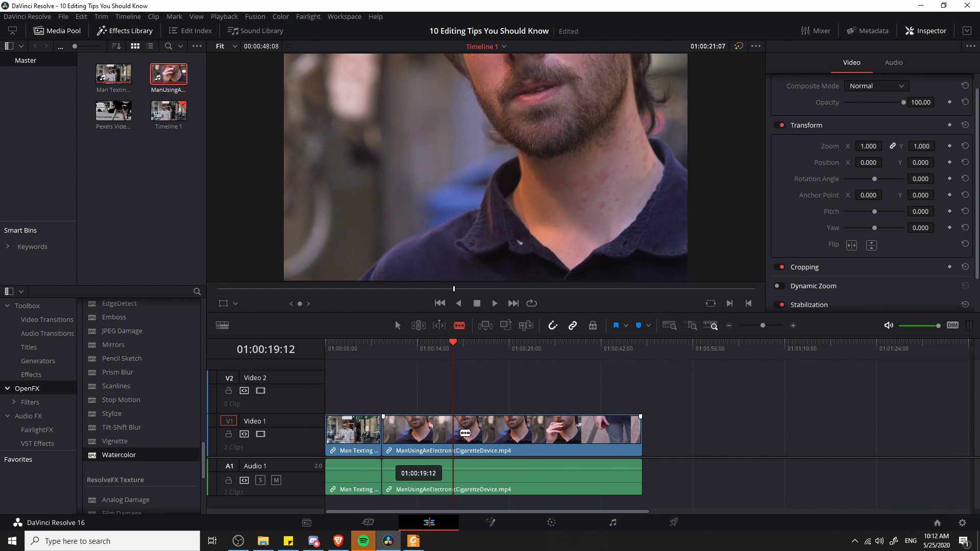
Blade the electronic cigarette clip in two places, the second at 01:00:39:00, and return to the selection tool.
left_click(499, 430)
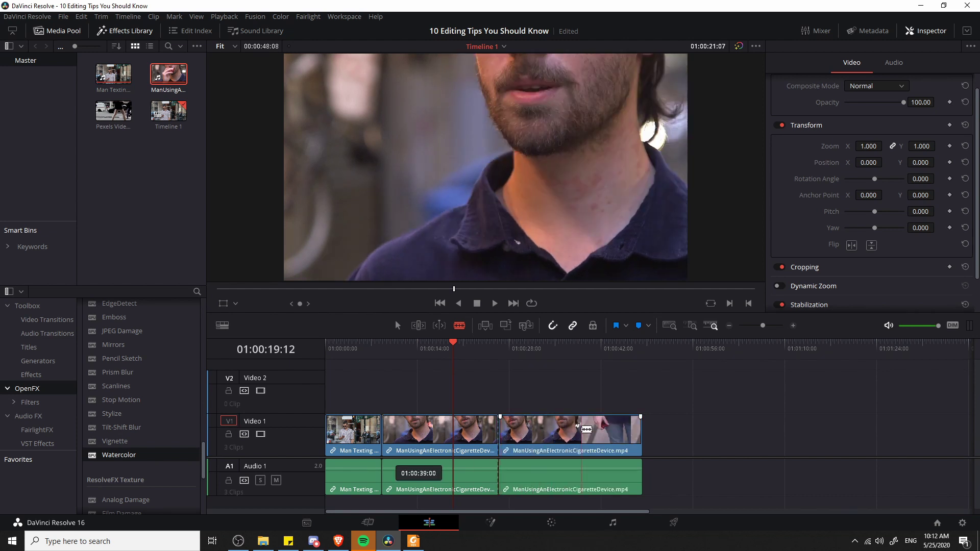
left_click(581, 430)
key("a")
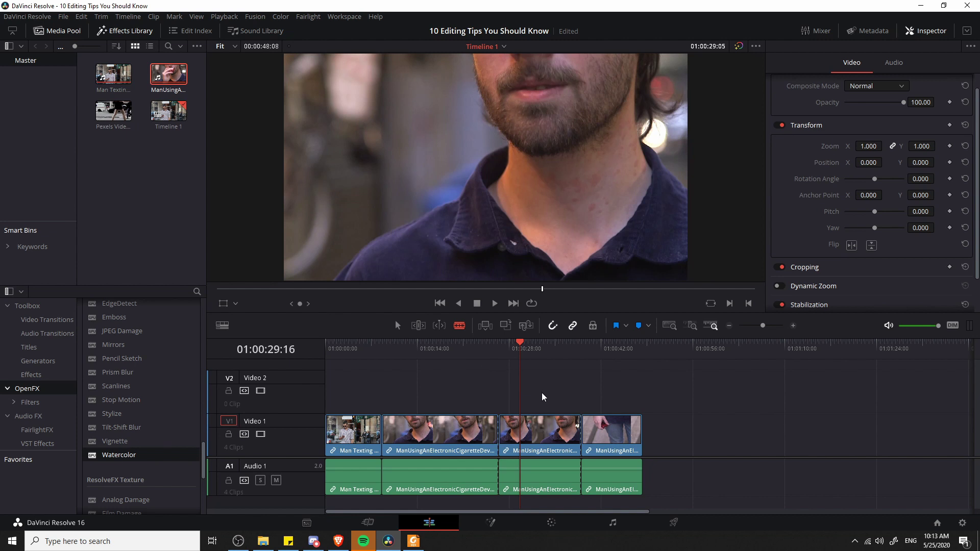
key("a")
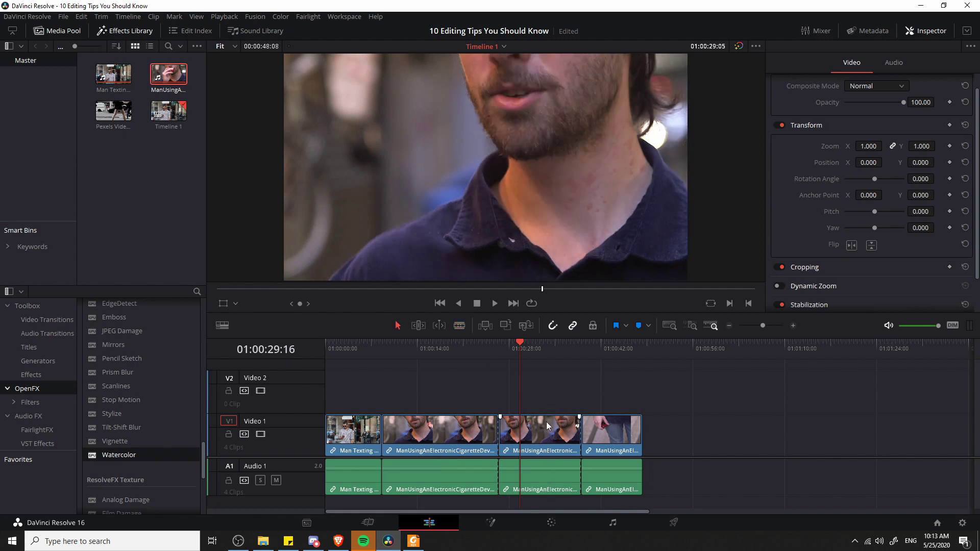
Try a ripple delete of the segment between the two cuts, jump to the timeline's end, and undo the deletion.
left_click(547, 424)
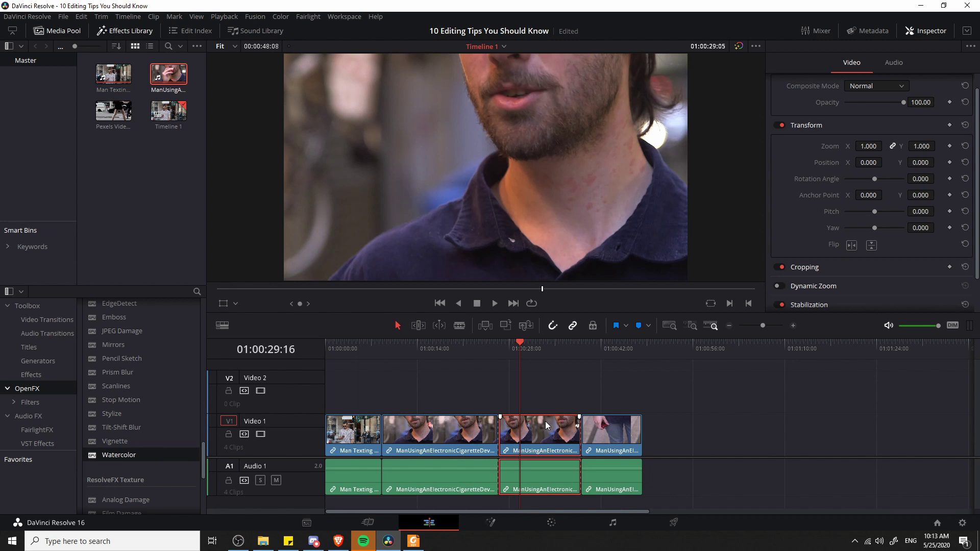
key("Delete")
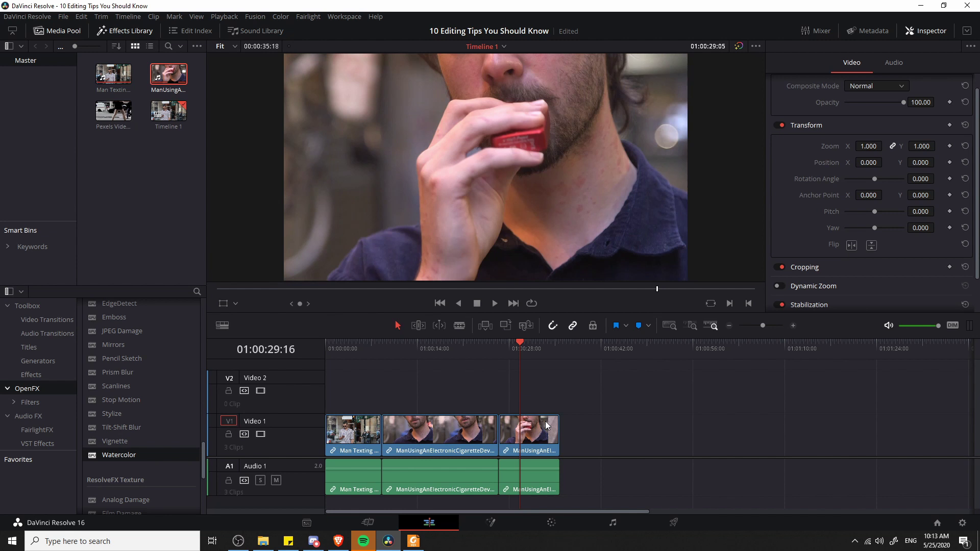
key("End")
key("ctrl+z")
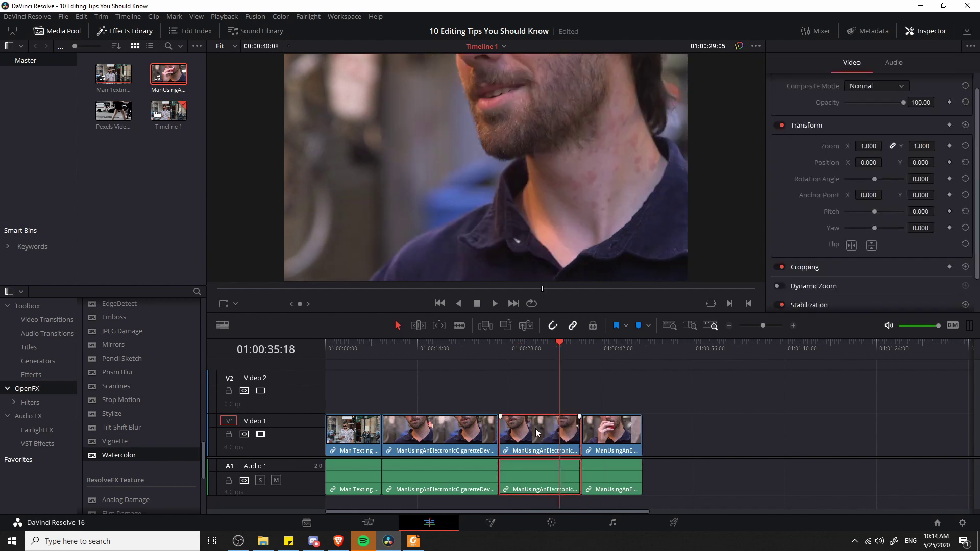
Look over the commands available for the segment between the two cuts and ripple-delete that segment.
key("ctrl+s")
left_click(526, 397)
right_click(544, 435)
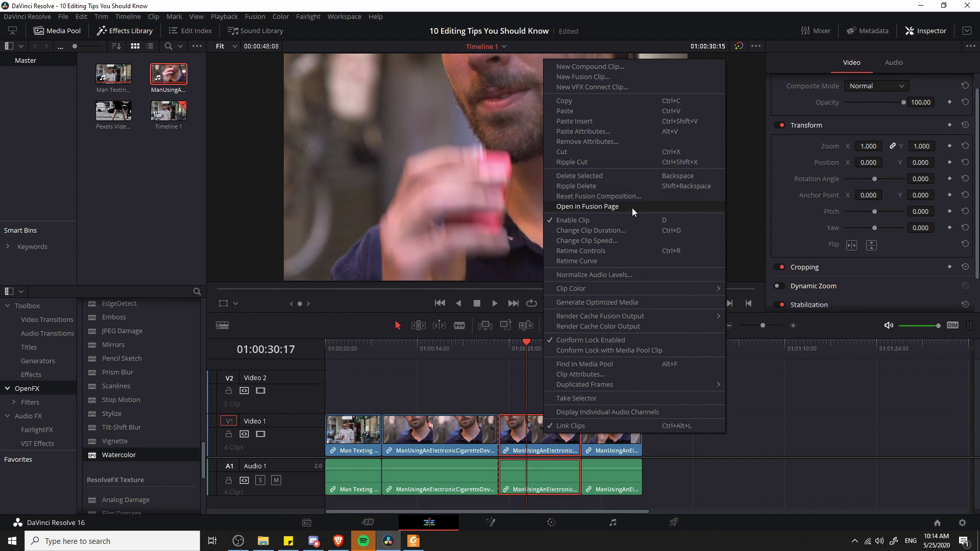
left_click(508, 447)
left_click(555, 385)
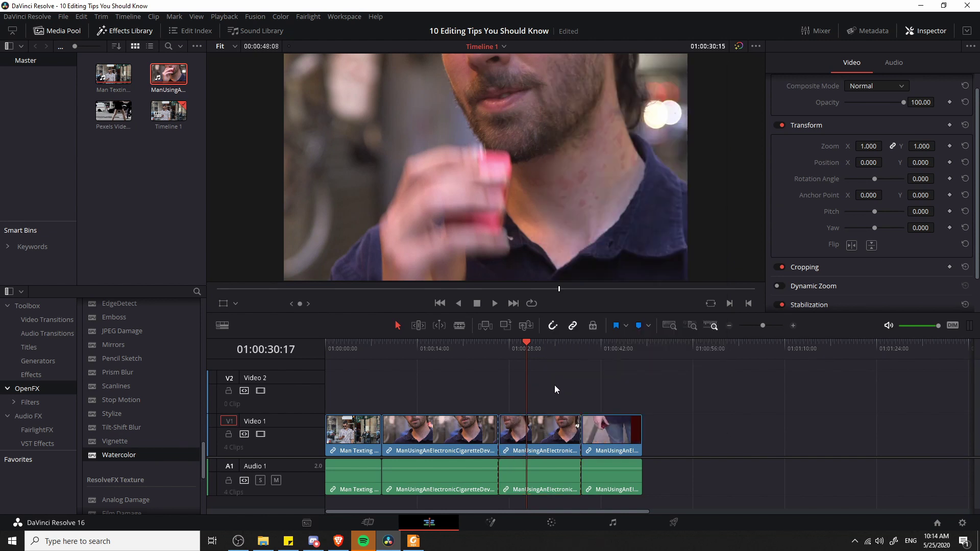
left_click(550, 427)
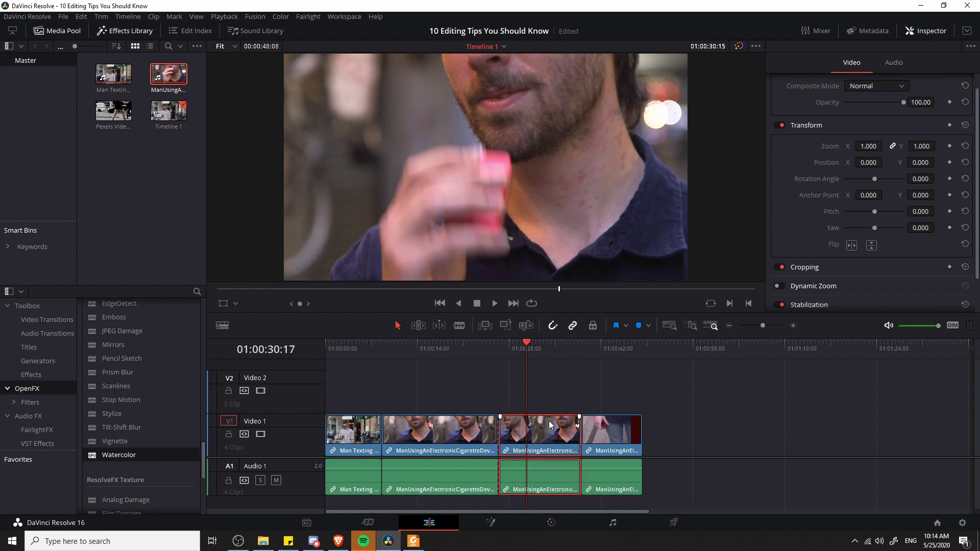
key("Delete")
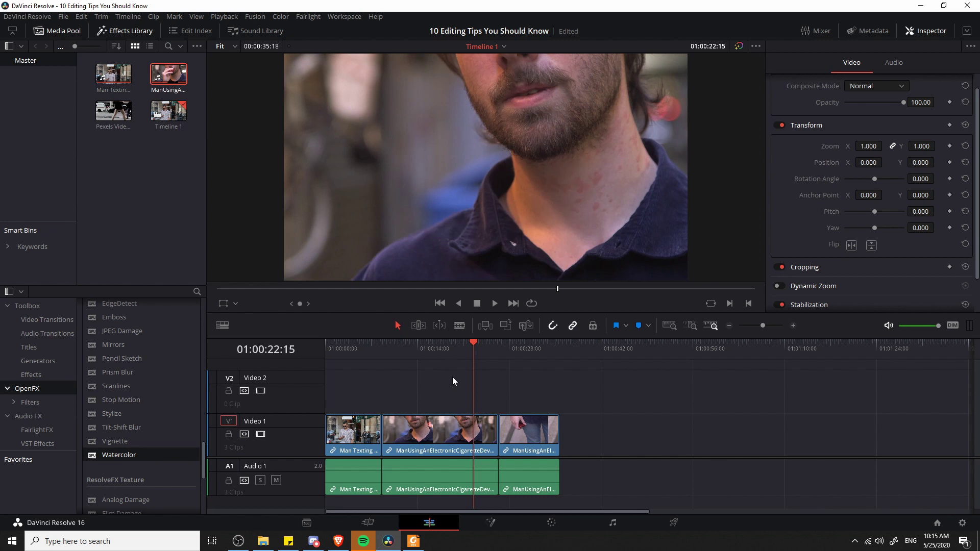
In Trim Edit mode, ripple-trim the end of the middle clip so the timeline lasts 00:00:33:04.
left_click(418, 325)
left_click(792, 326)
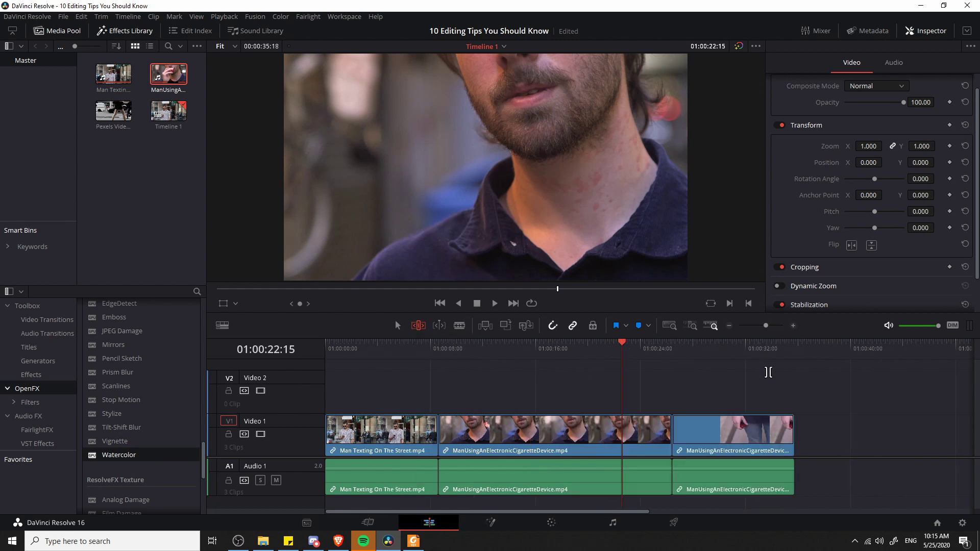
scroll(724, 376, "right", 3)
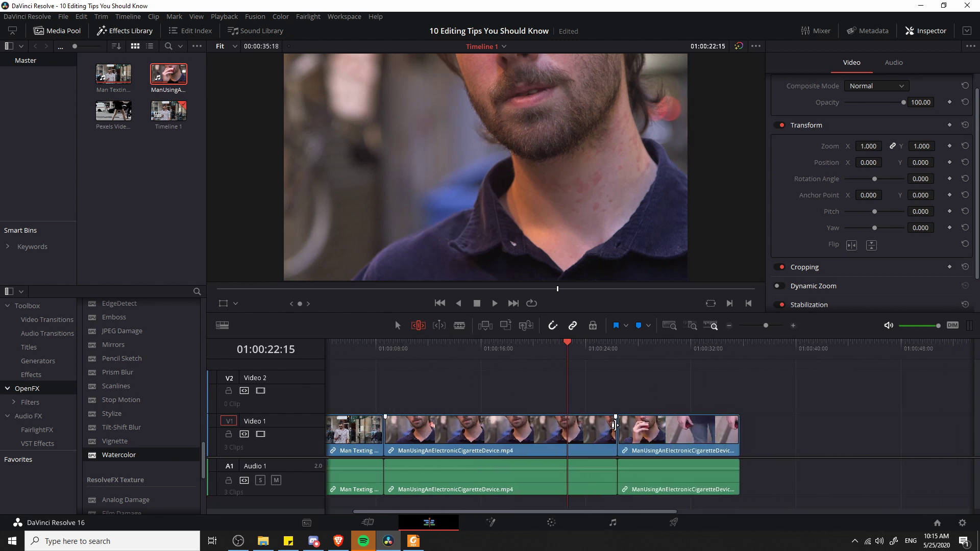
mouse_move(614, 425)
left_mouse_down()
mouse_move(600, 425)
mouse_move(621, 427)
left_mouse_up()
mouse_move(603, 429)
left_mouse_down()
mouse_move(615, 430)
mouse_move(567, 429)
mouse_move(588, 430)
left_mouse_up()
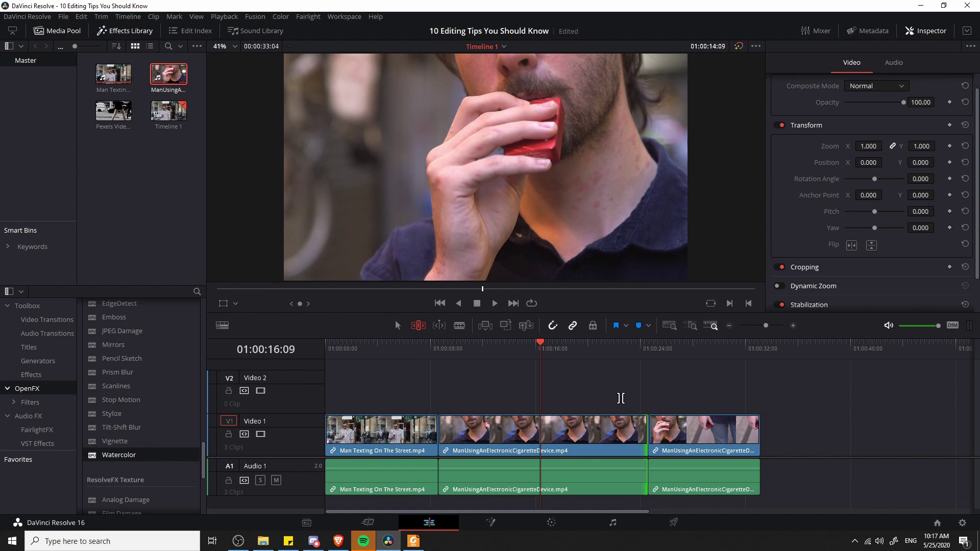
Set the proxy mode to Half Resolution and enlarge the viewer to inspect the picture quality.
left_click(233, 16)
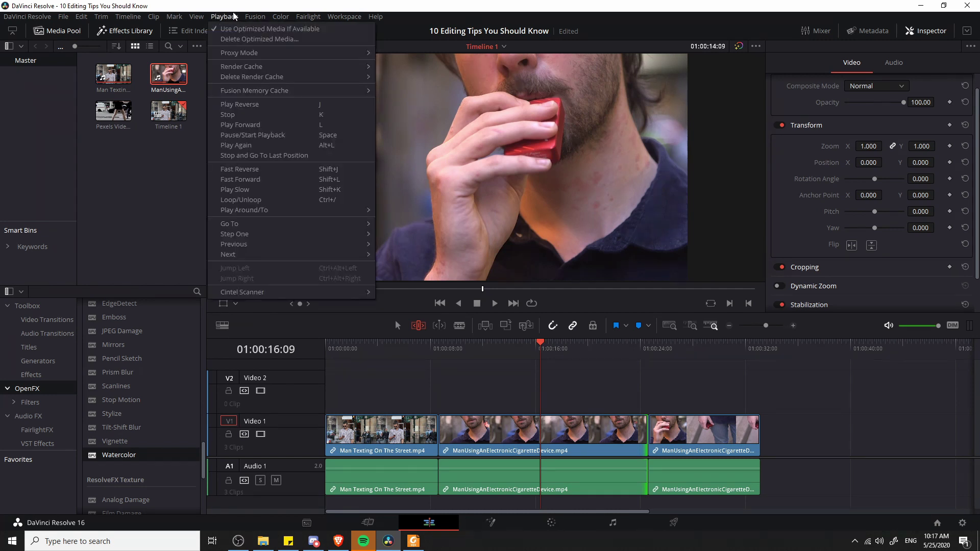
mouse_move(238, 55)
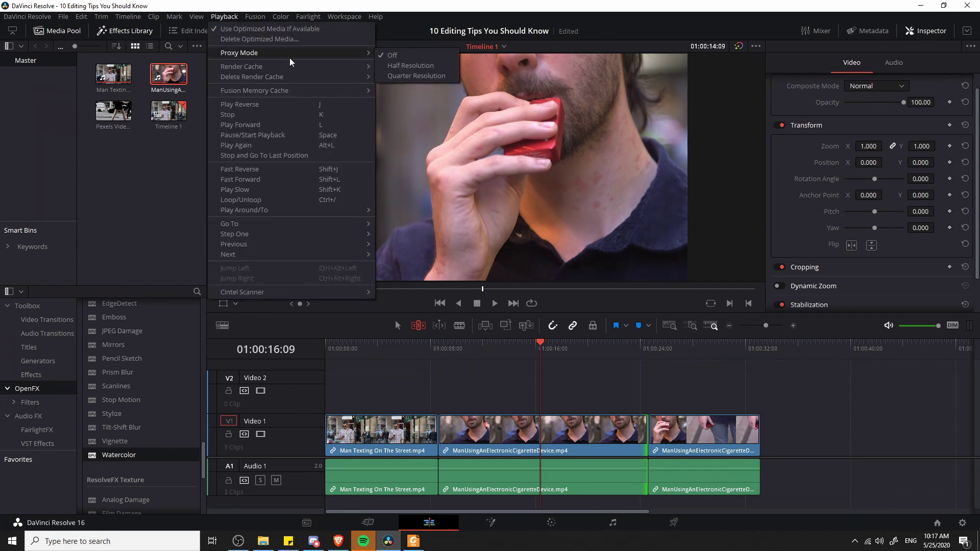
left_click(416, 67)
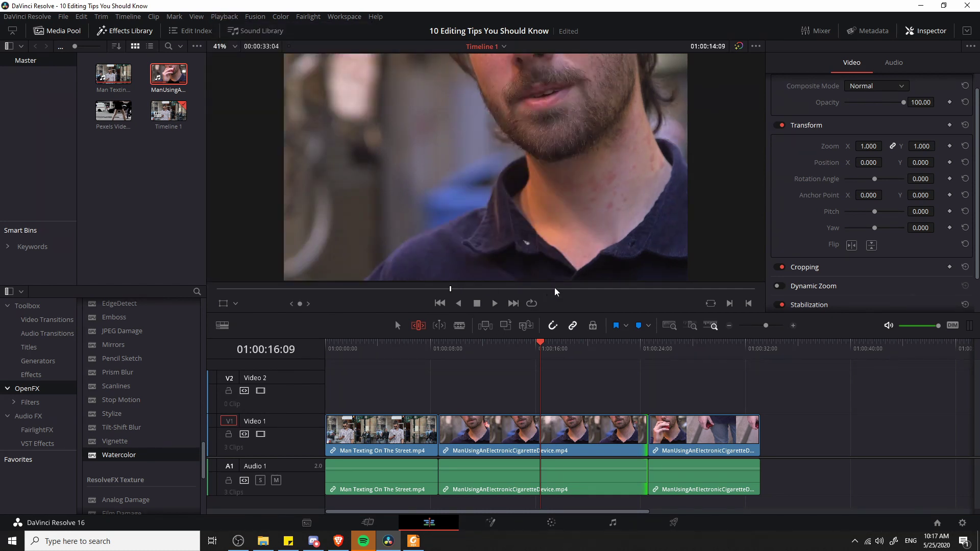
left_click_drag(565, 312, 569, 343)
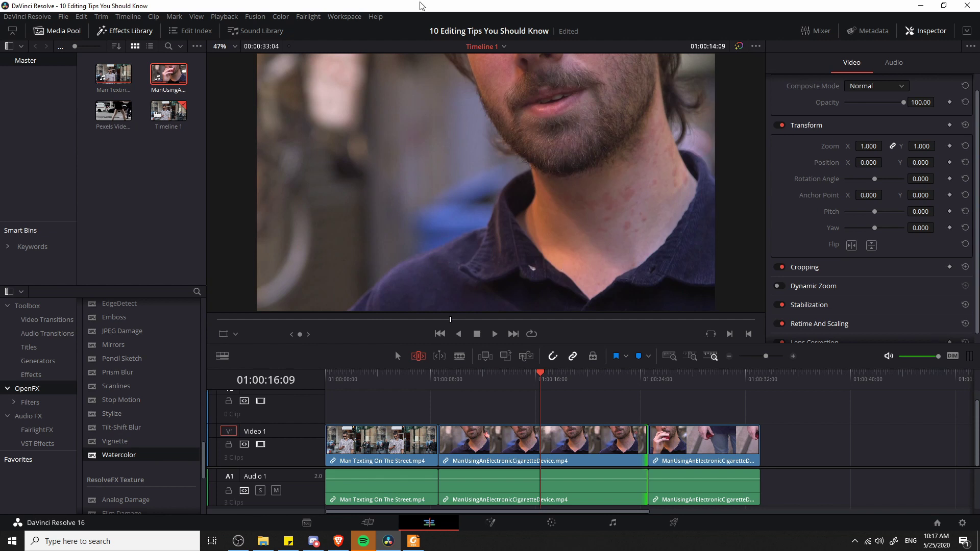
Set the proxy mode to Quarter Resolution and scrub the middle clip to 01:00:17:09 to check playback.
left_click(224, 17)
mouse_move(255, 17)
mouse_move(224, 16)
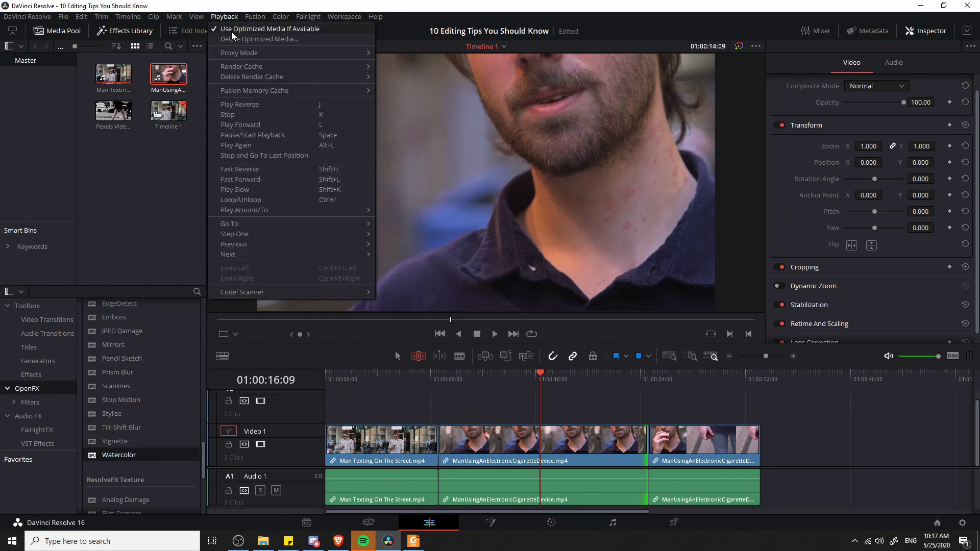
mouse_move(306, 52)
left_click(407, 76)
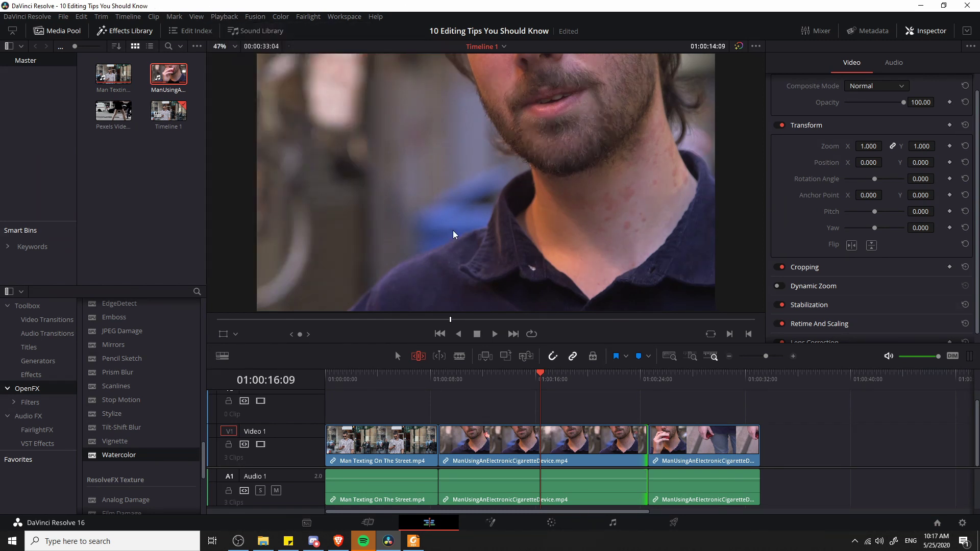
left_click(522, 379)
left_click_drag(528, 383, 553, 391)
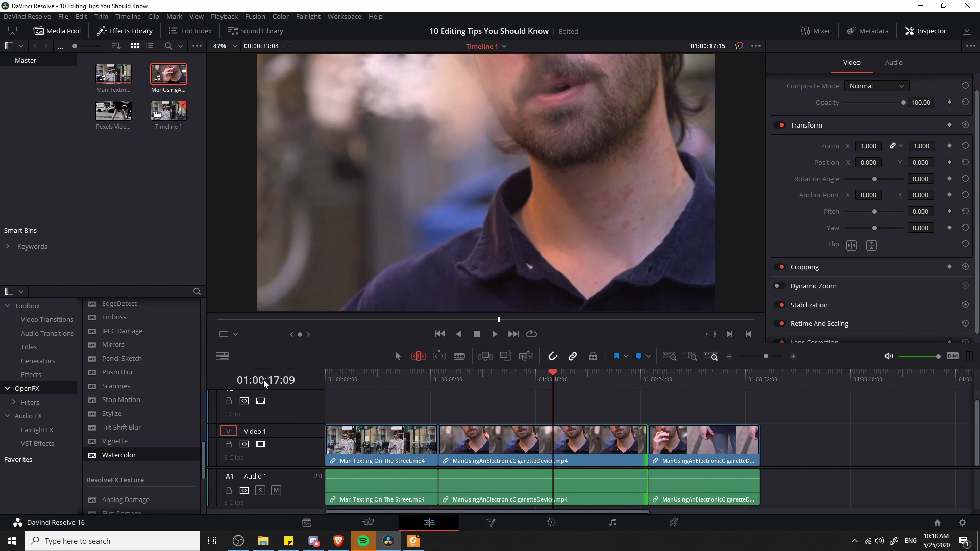
Enlarge the timeline area, disable the Video 1 track, and play a stretch of the timeline without picture.
left_click_drag(293, 344, 293, 231)
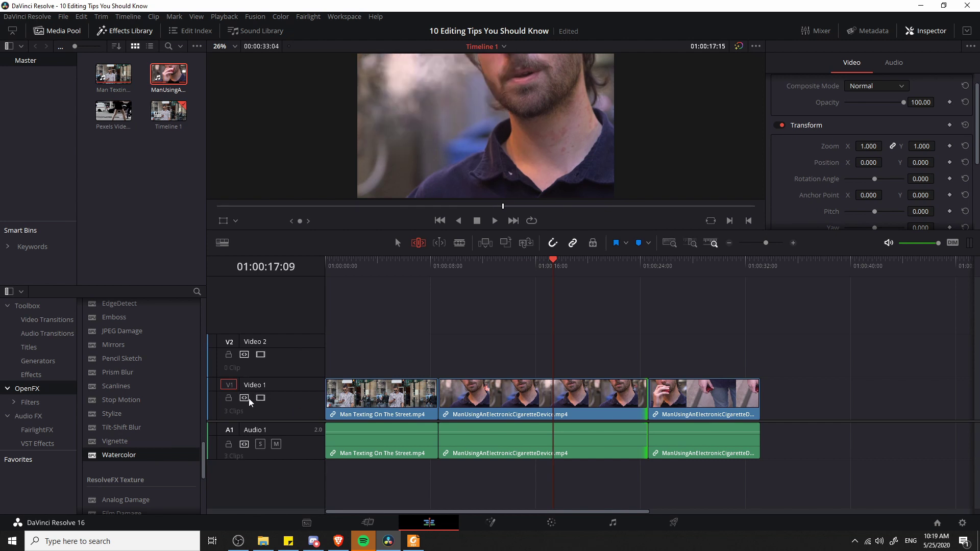
left_click(260, 398)
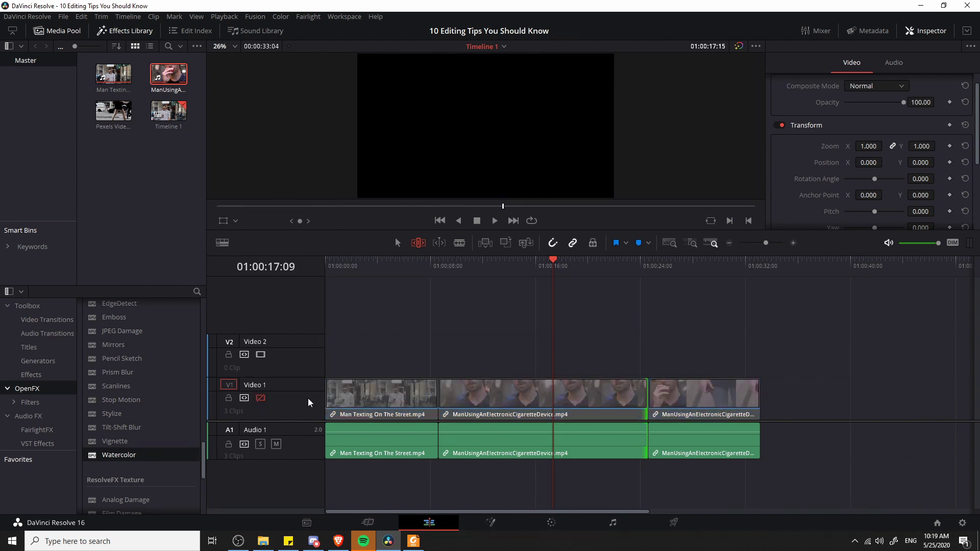
left_click(495, 221)
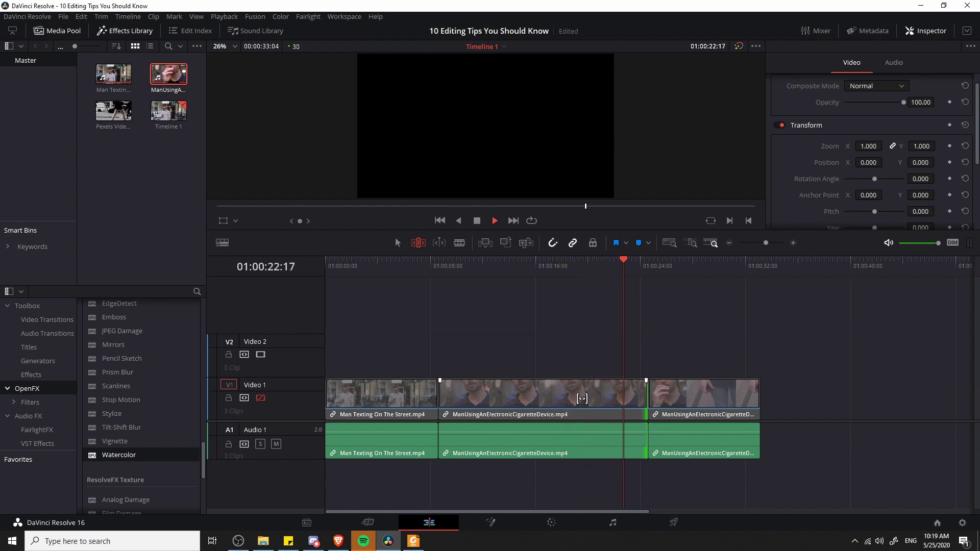
left_click(477, 221)
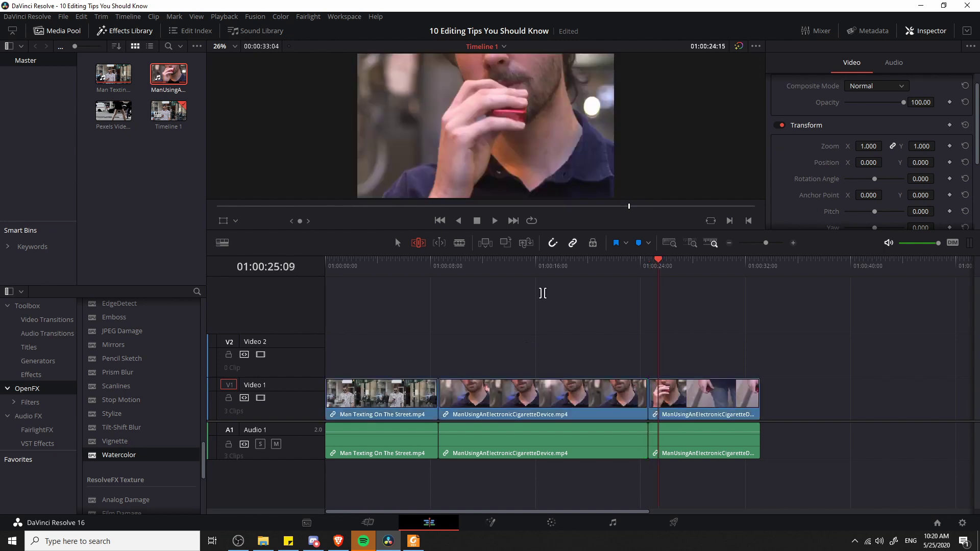
Open the system preferences on the Memory and GPU settings and move the dialog aside.
left_click(49, 17)
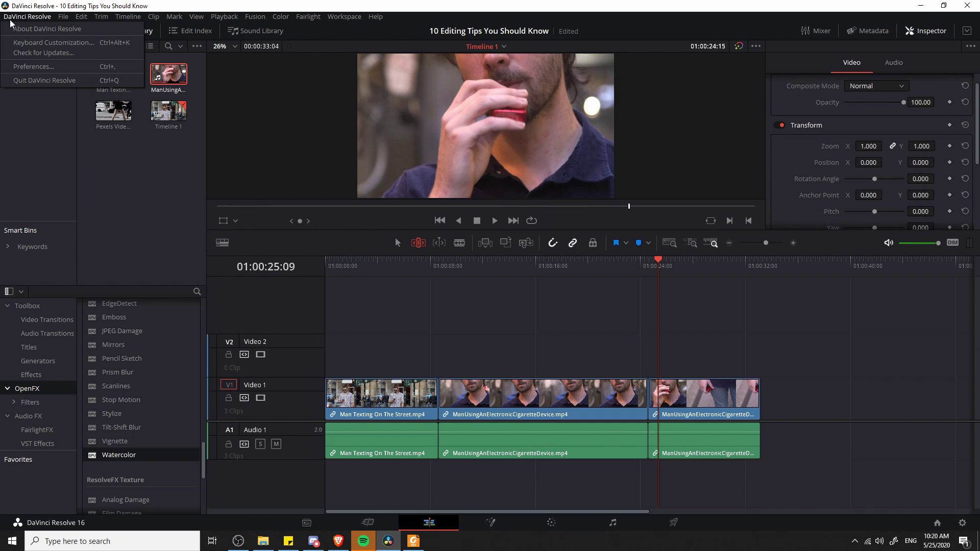
left_click(44, 66)
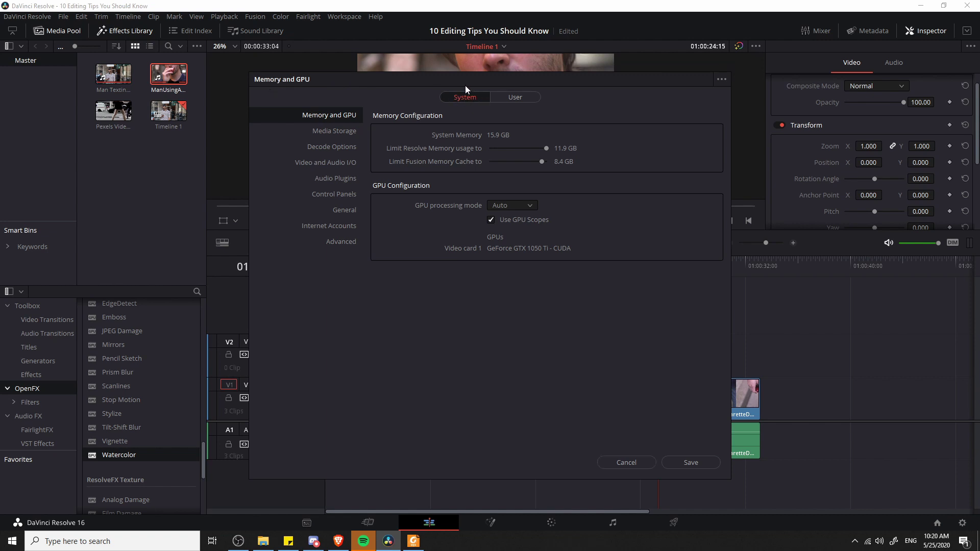
left_click_drag(465, 90, 322, 65)
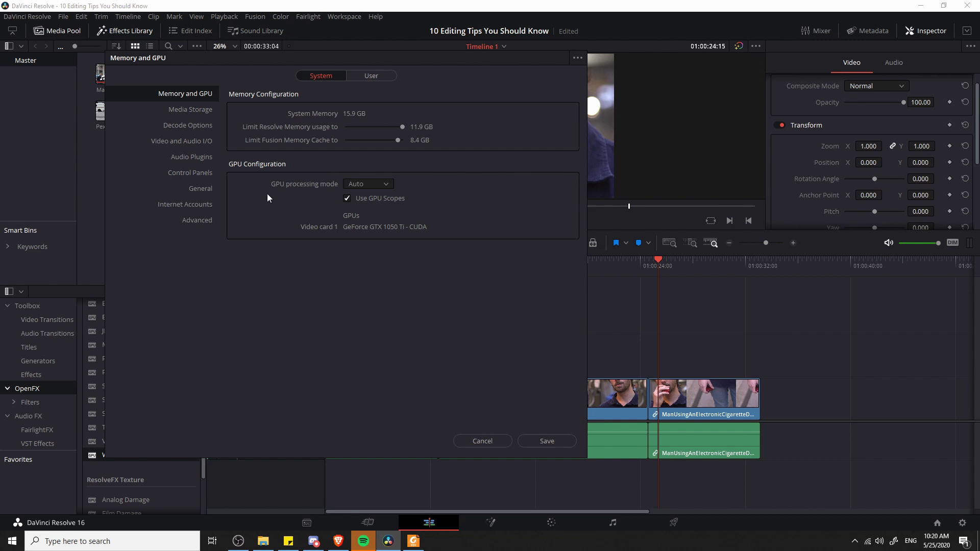
Examine the GPU processing mode options Auto, OpenCL and CUDA, keeping Auto selected.
left_click(387, 185)
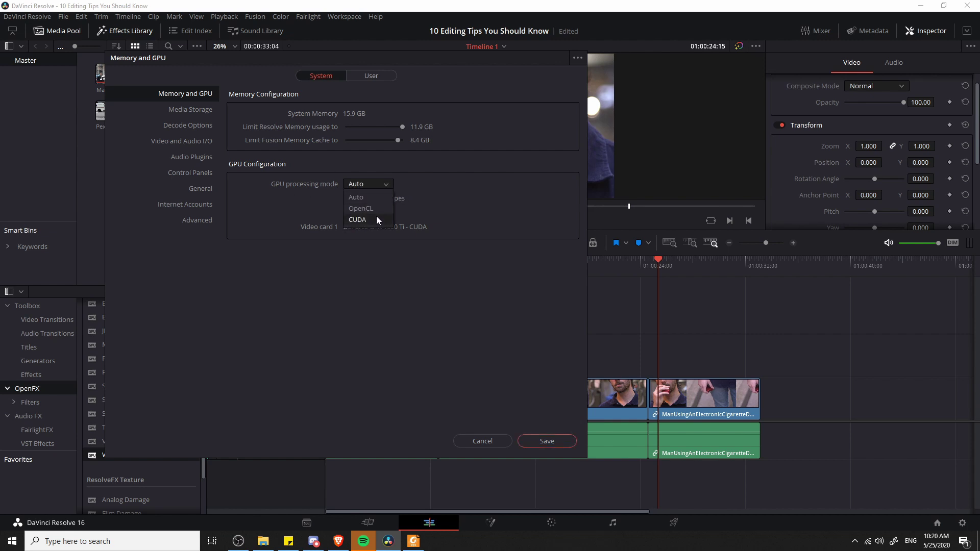
left_click(388, 183)
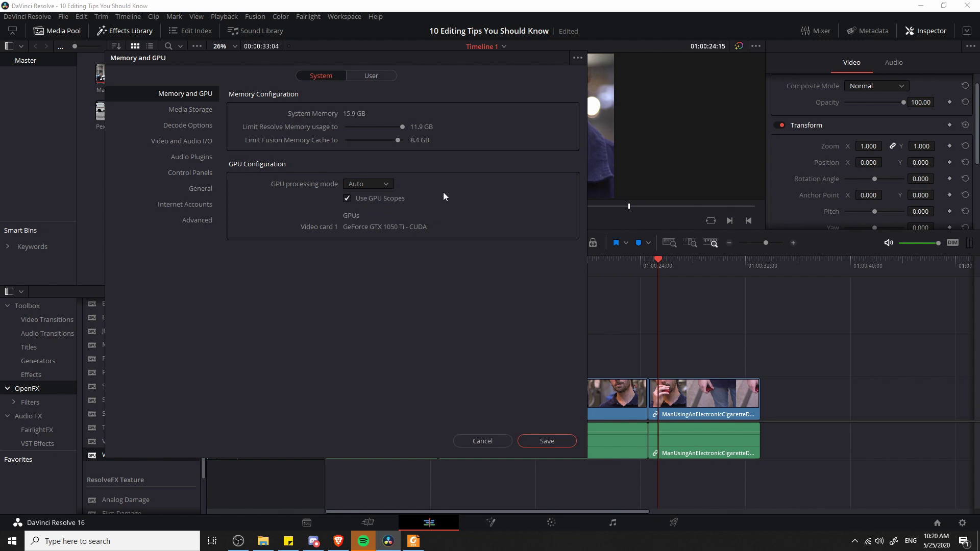
left_click(389, 185)
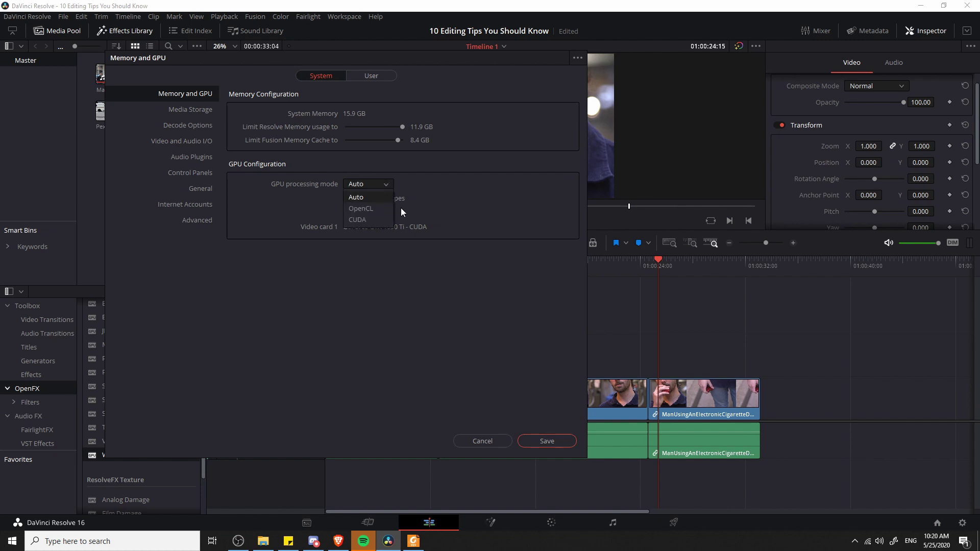
left_click(364, 198)
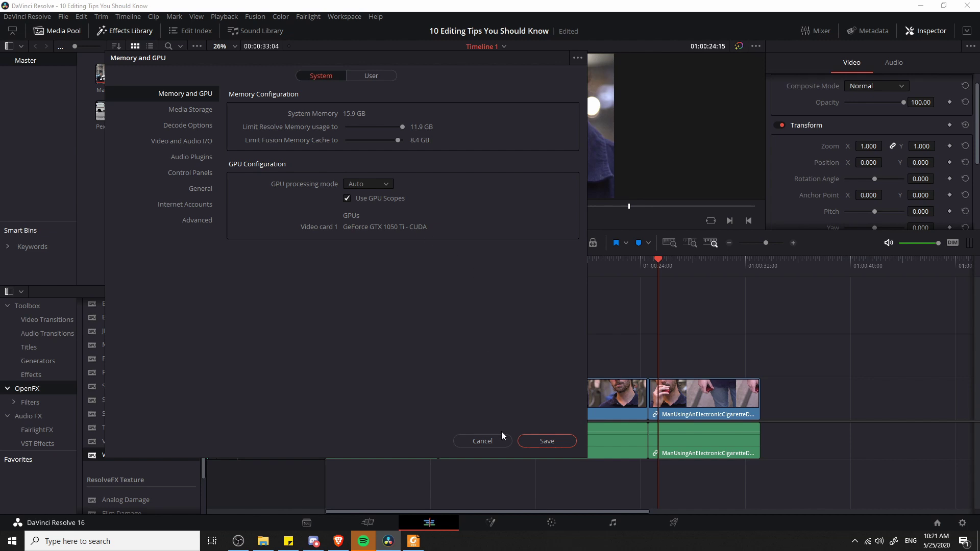
left_click(368, 185)
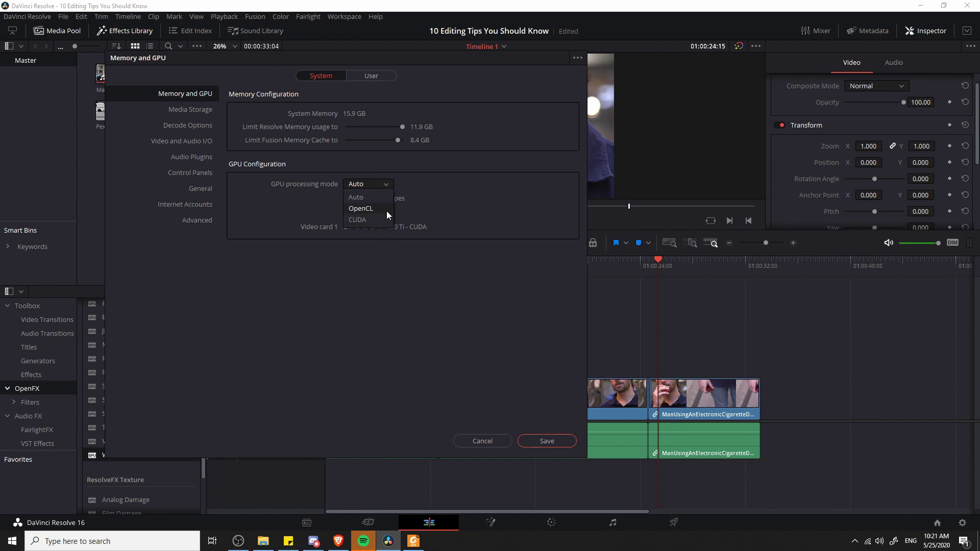
left_click(461, 293)
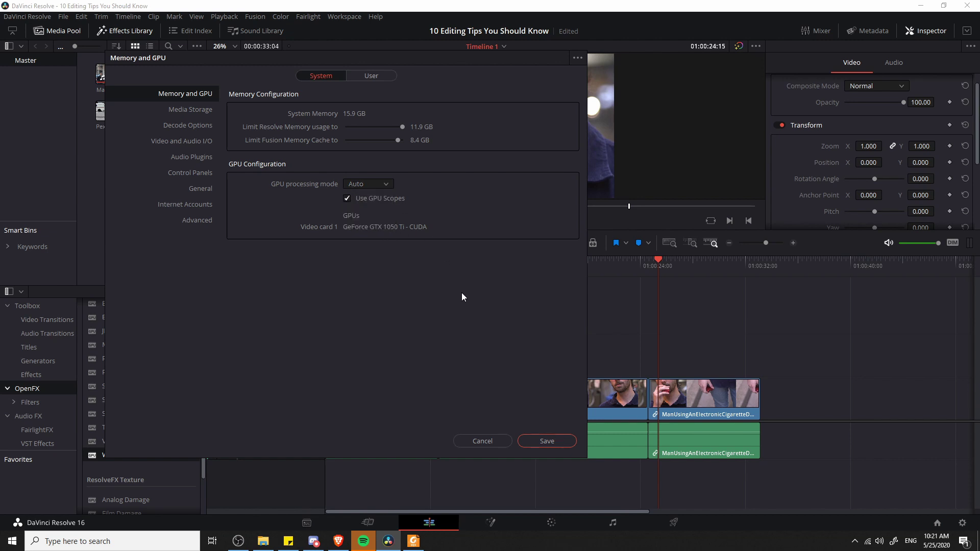
Close the preferences without saving and switch to the Fairlight page to show the timeline's audio clips.
left_click(500, 442)
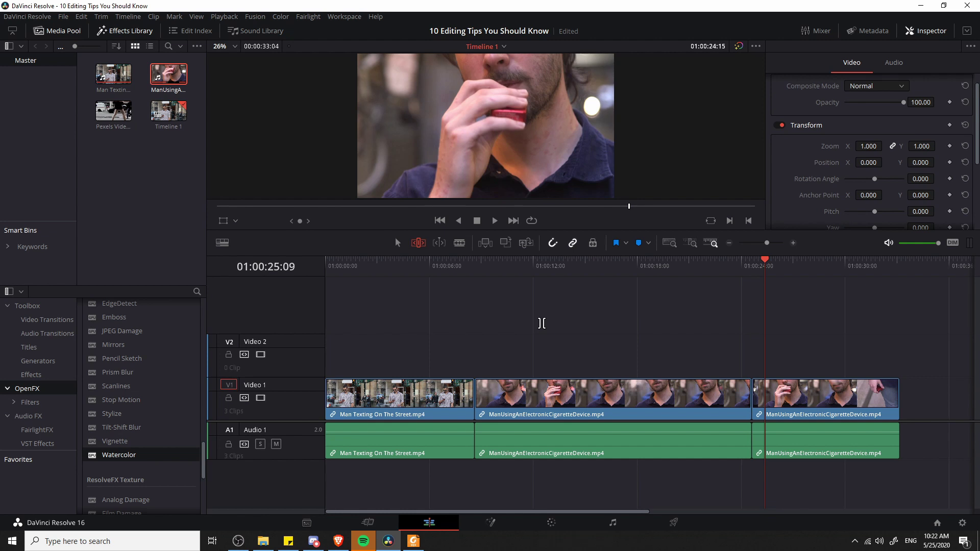
left_click(614, 522)
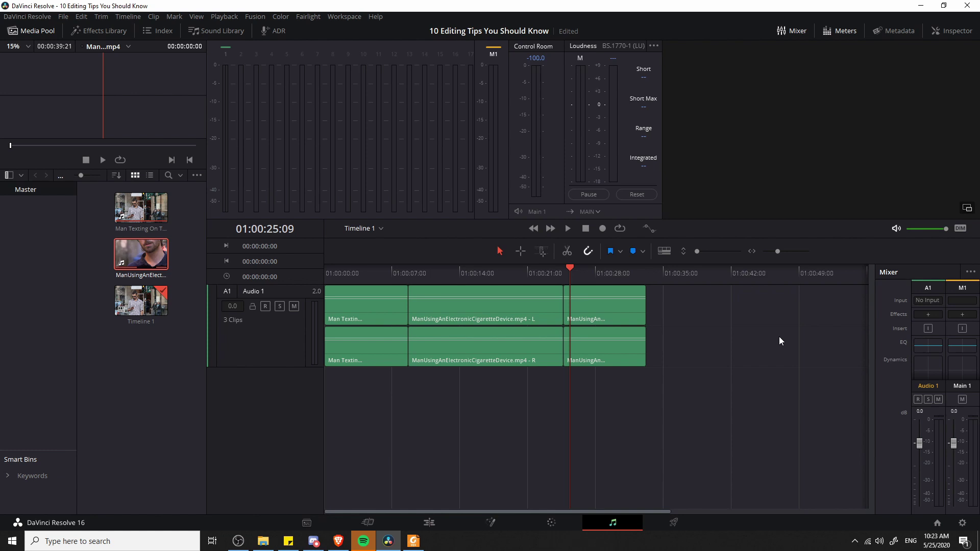
left_click_drag(572, 326, 56, 229)
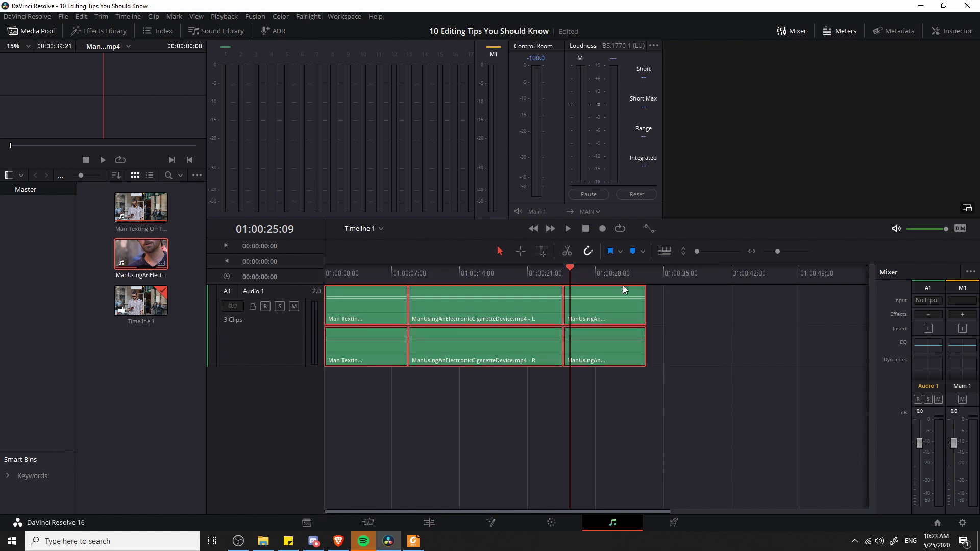
left_click(662, 329)
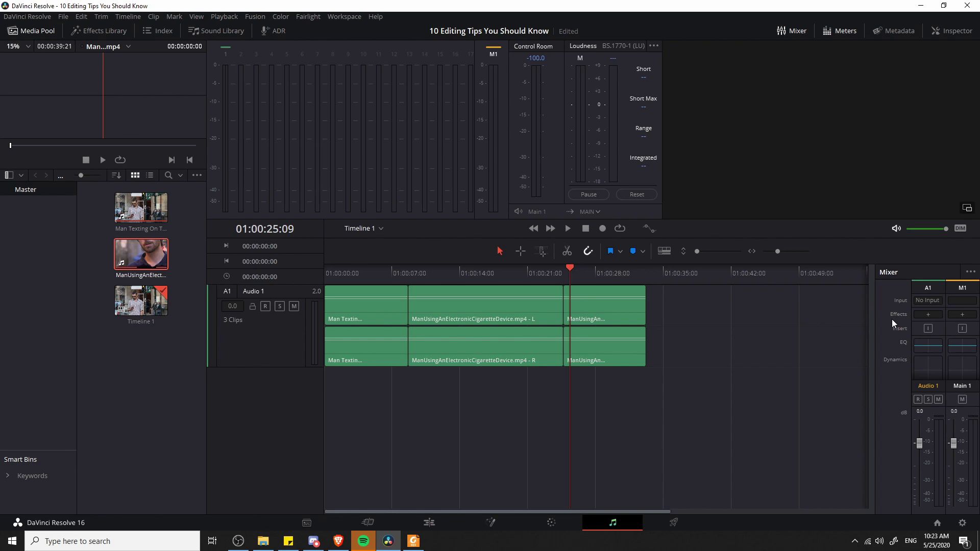
Add the FairlightFX Noise Reduction effect to the Audio 1 track and set it to Auto Speech Mode.
mouse_move(437, 288)
left_click(917, 314)
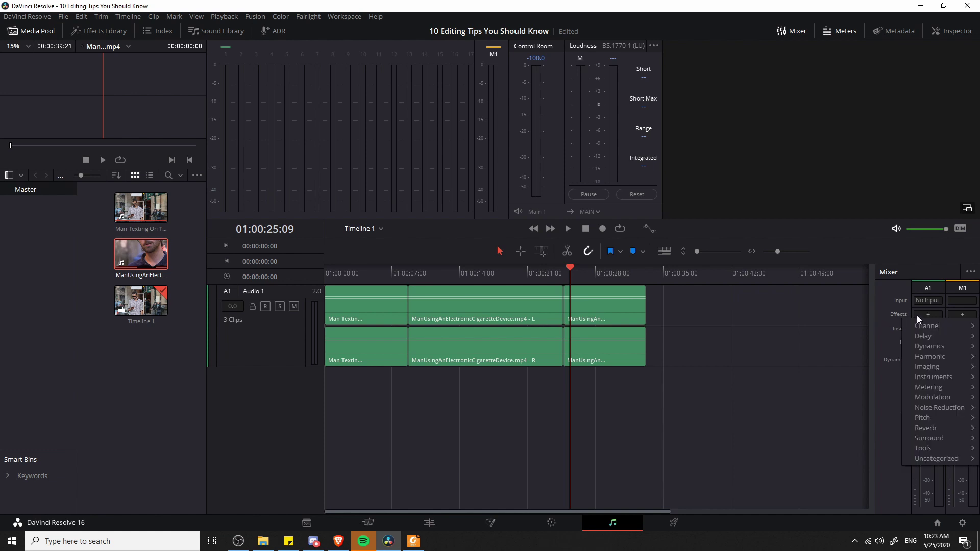
mouse_move(940, 407)
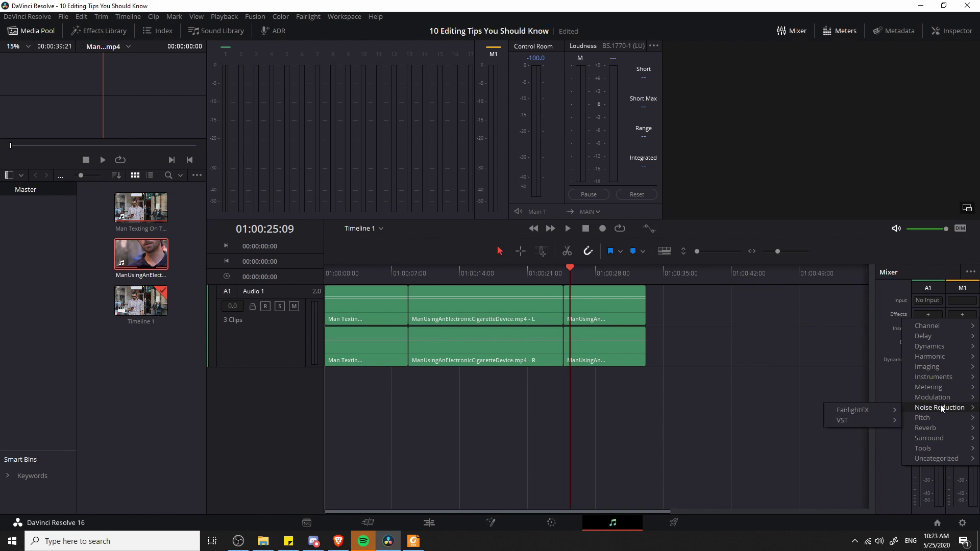
mouse_move(889, 412)
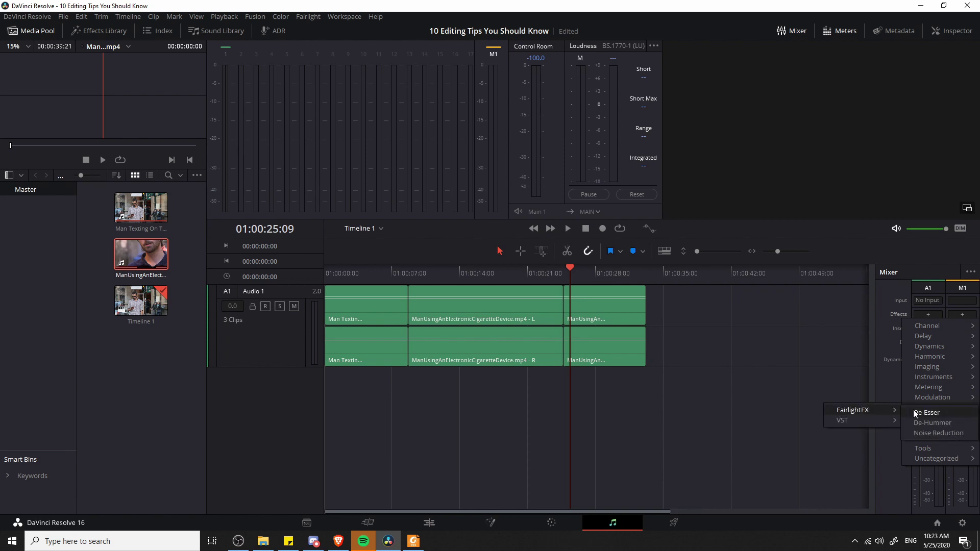
left_click(938, 432)
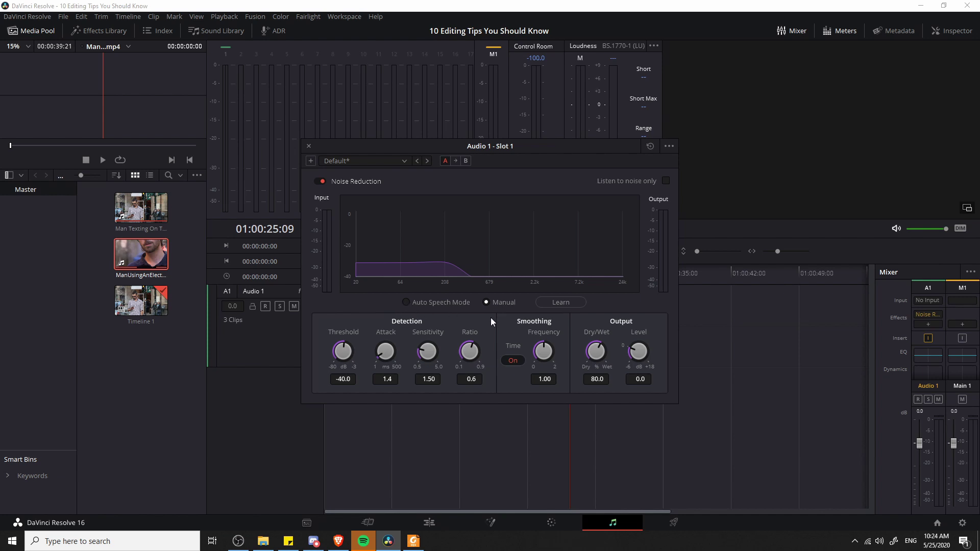
left_click(409, 302)
left_click(308, 146)
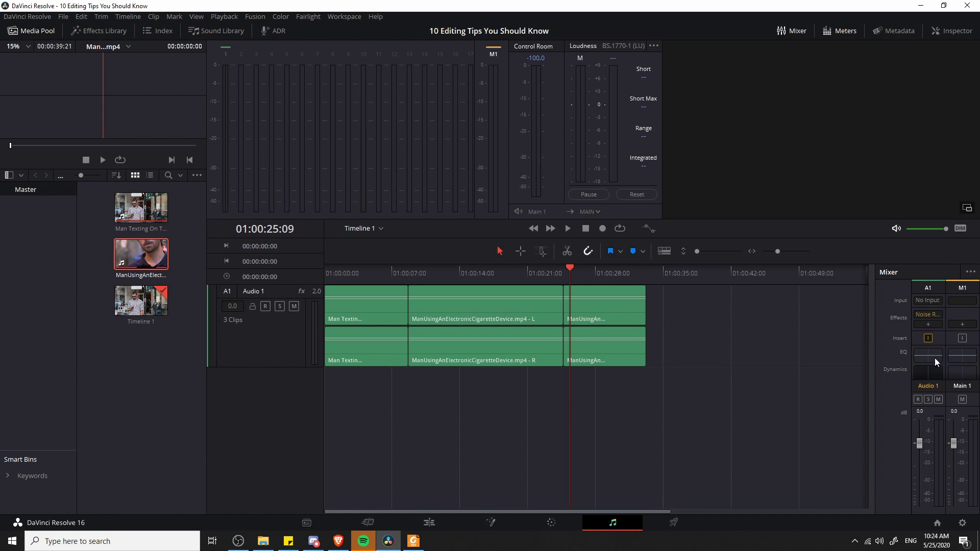
Add the Dialogue Processor effect to the Audio 1 track, apply its Male VO preset and toggle De-Pop.
left_click(919, 324)
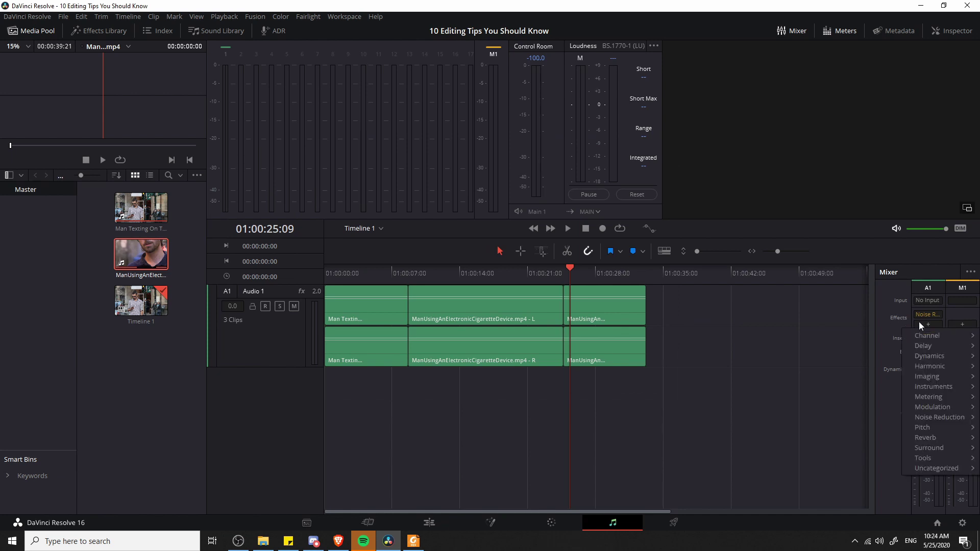
mouse_move(930, 335)
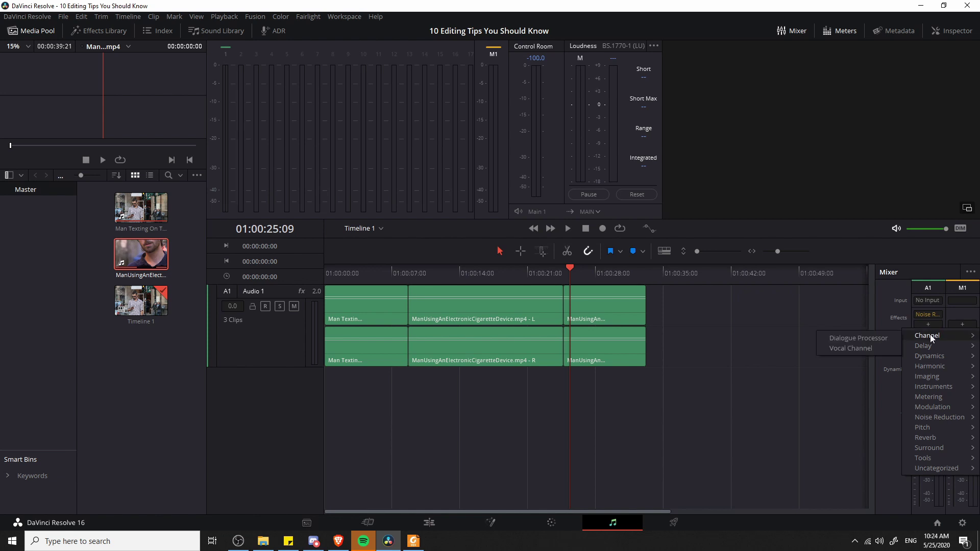
left_click(877, 335)
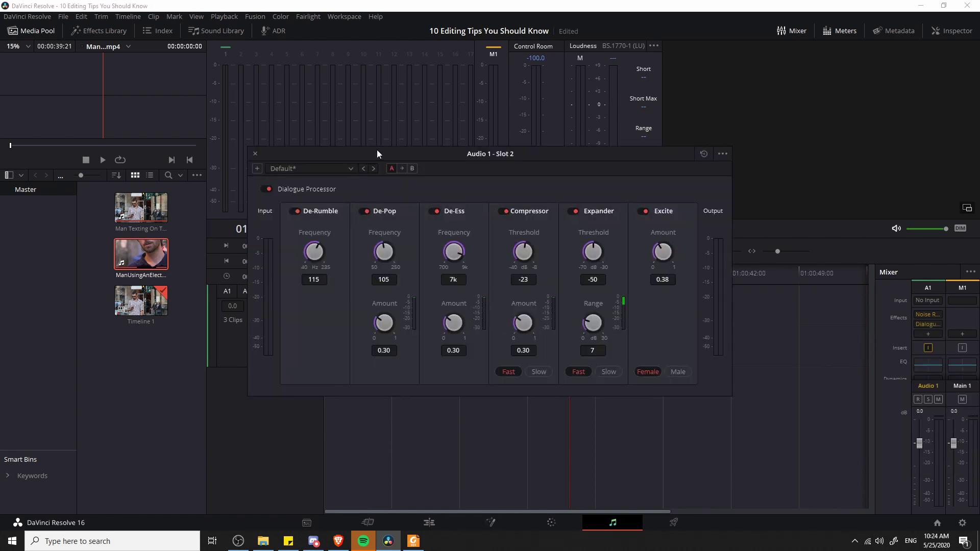
left_click_drag(377, 149, 376, 165)
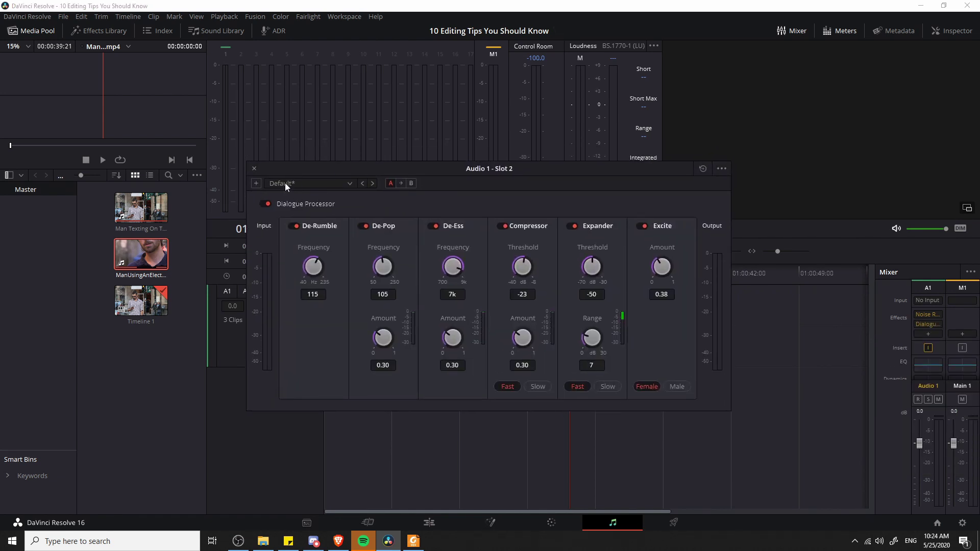
left_click(327, 185)
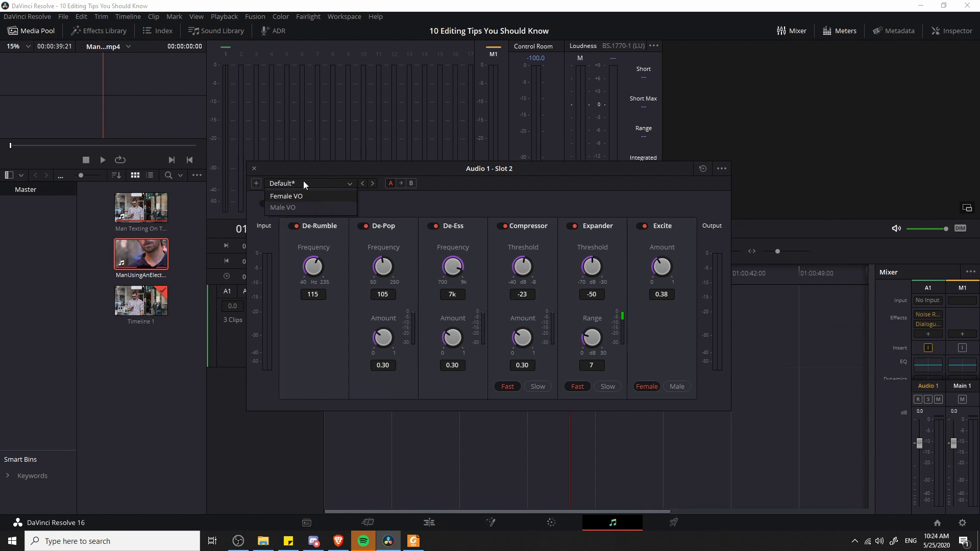
left_click(314, 207)
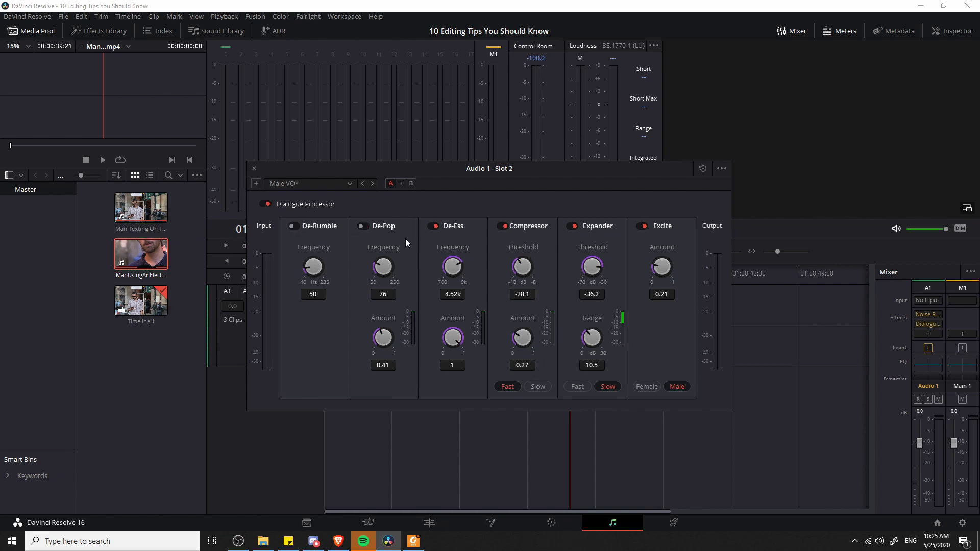
left_click(363, 226)
left_click(255, 168)
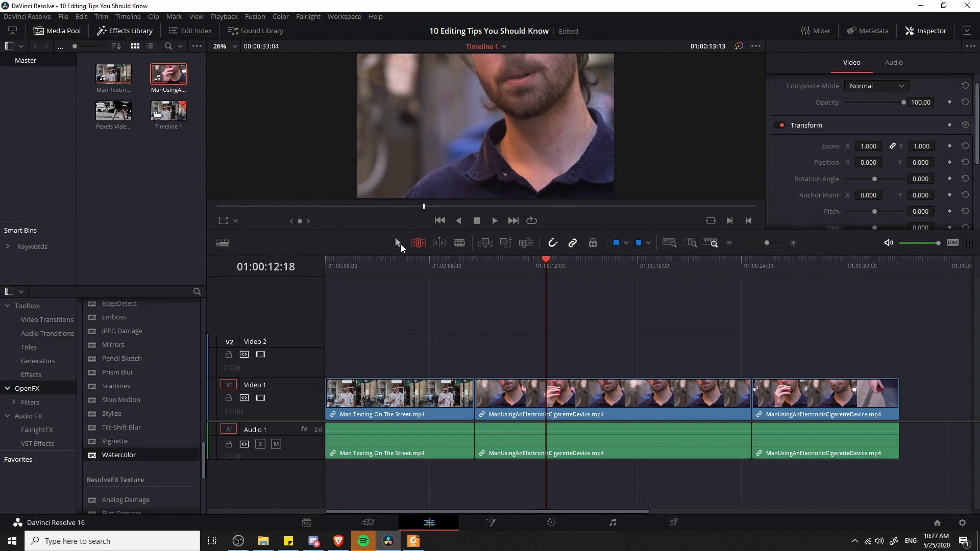
Select the middle clip, enlarge the viewer and Inspector area, and add a Zoom keyframe at 01:00:12:18.
left_click(624, 406)
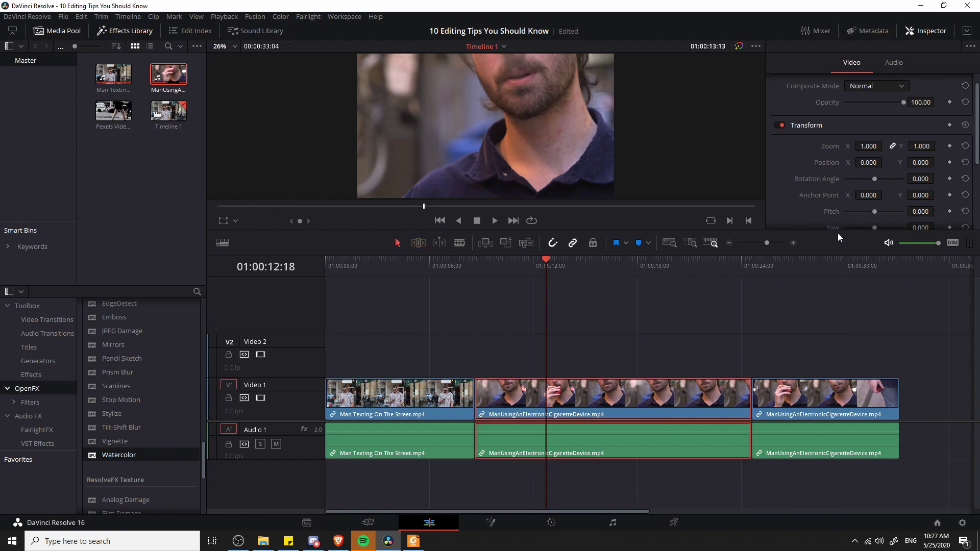
left_click_drag(838, 233, 838, 267)
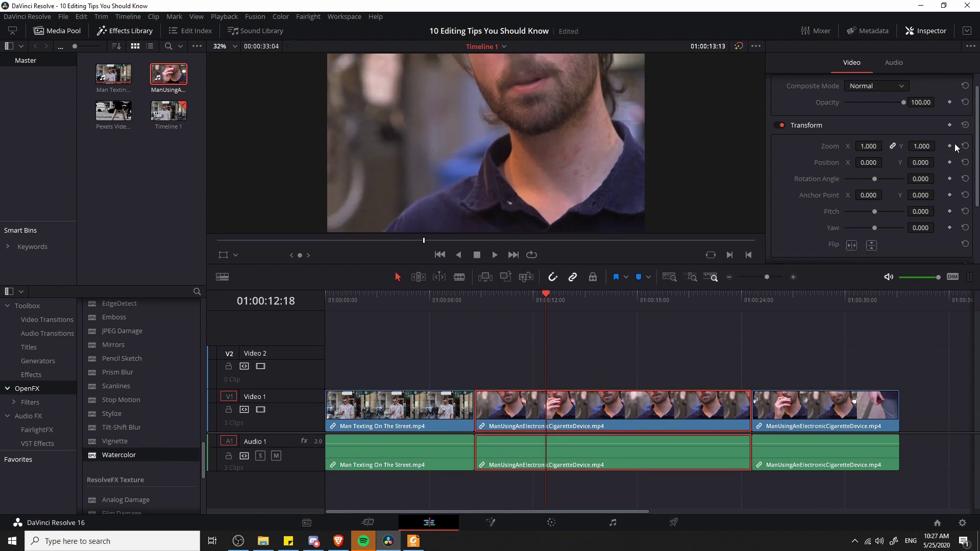
left_click(949, 146)
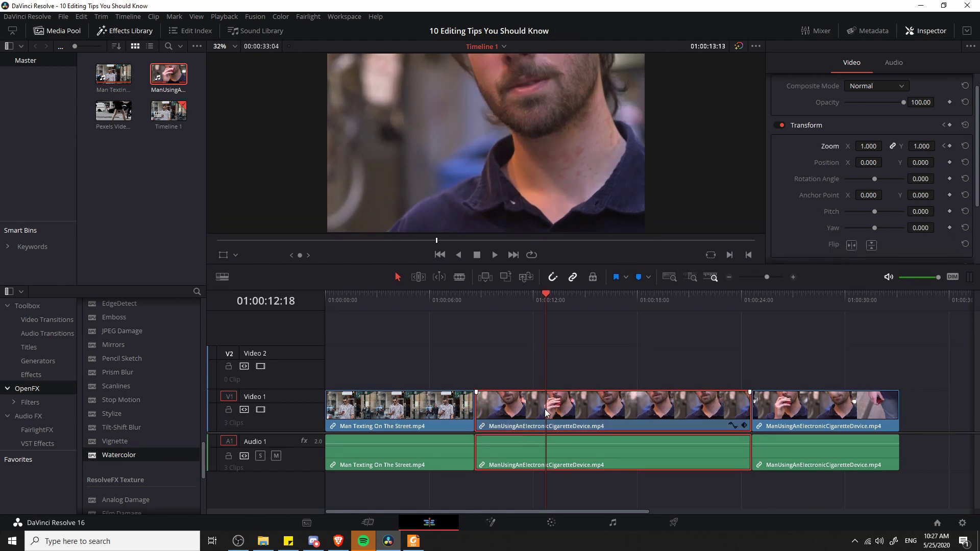
Set the middle clip's Zoom to 2.000 at 01:00:14:23 as a second keyframe and save the project.
left_click(584, 296)
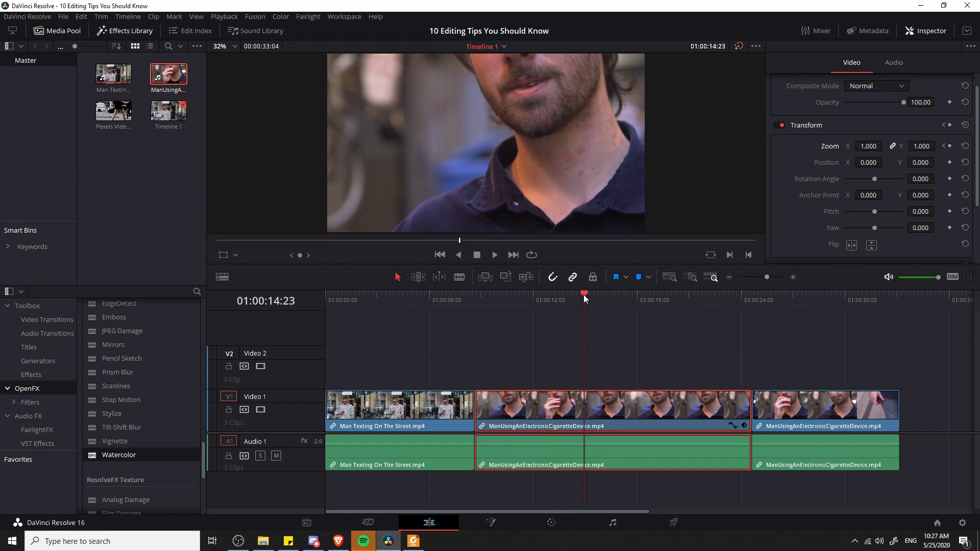
left_click(869, 146)
type("2")
key("Return")
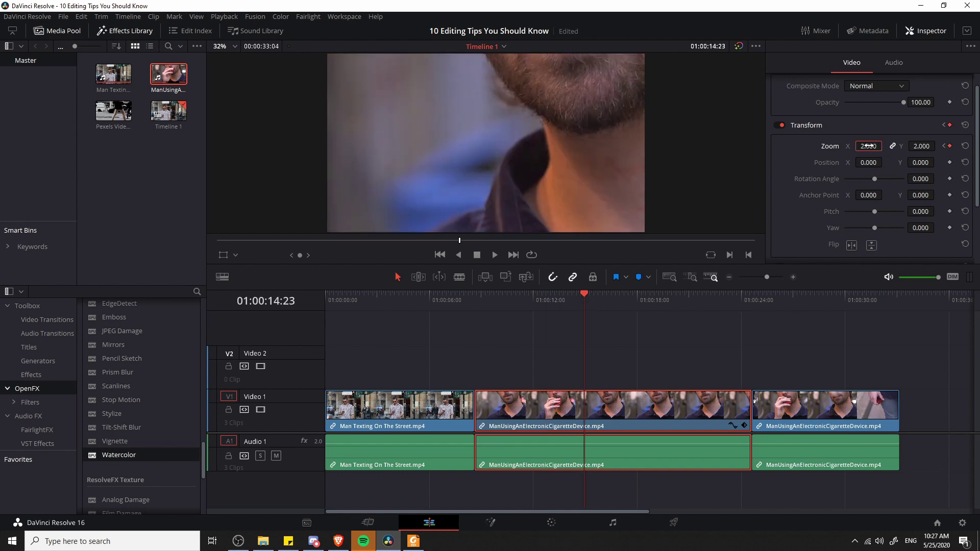
key("ctrl+s")
Play back the zoom animation on the middle clip and return the playhead to 01:00:12:18.
left_click_drag(543, 303, 533, 302)
key("space")
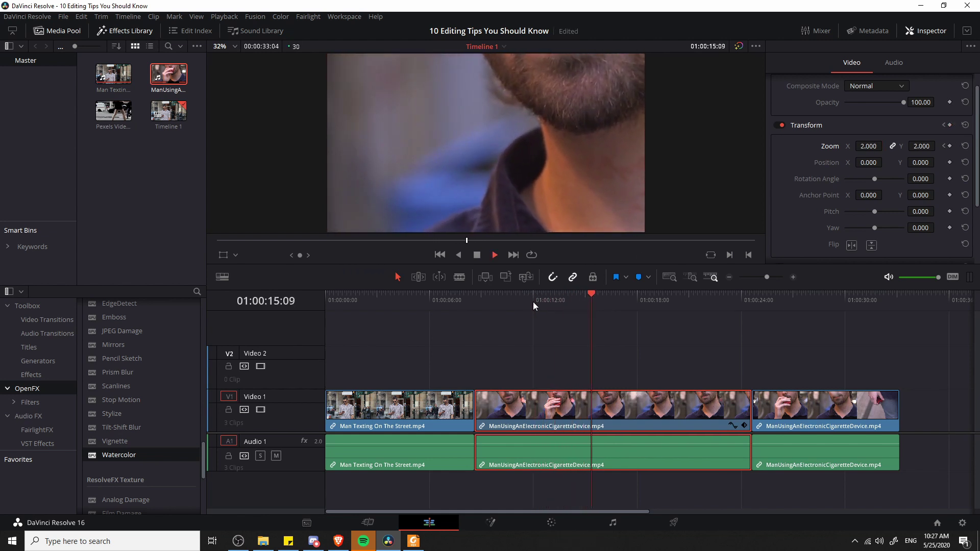
key("space")
left_click(546, 301)
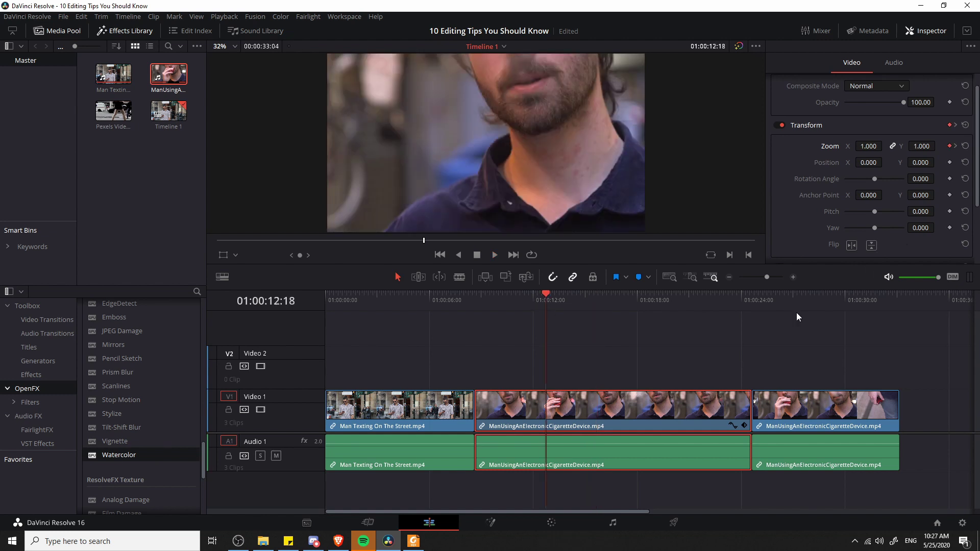
Show the middle clip's Zoom X curve and ease the first keyframe at 01:00:12:18.
left_click(733, 425)
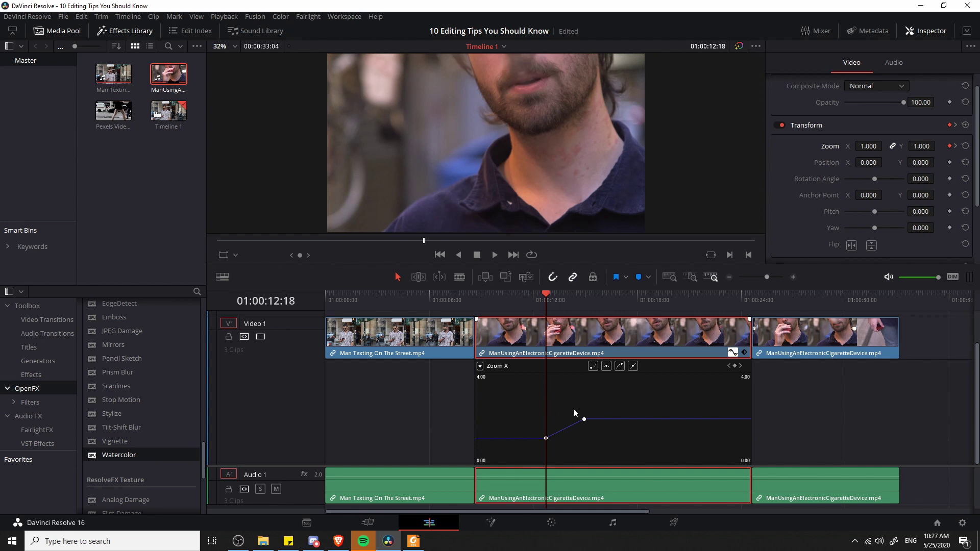
left_click_drag(611, 405, 507, 445)
left_click(589, 447)
left_click(545, 438)
left_click(584, 419)
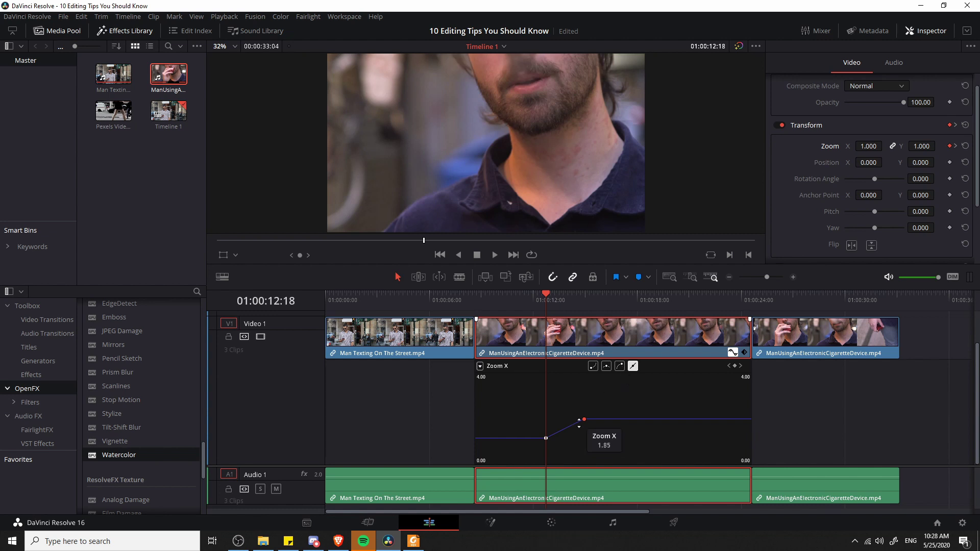
left_click(544, 439)
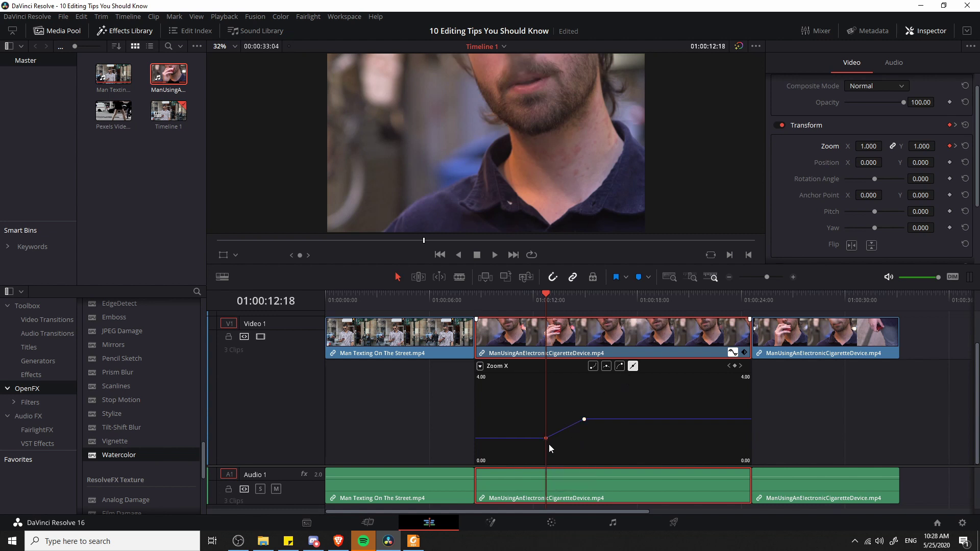
left_click(593, 366)
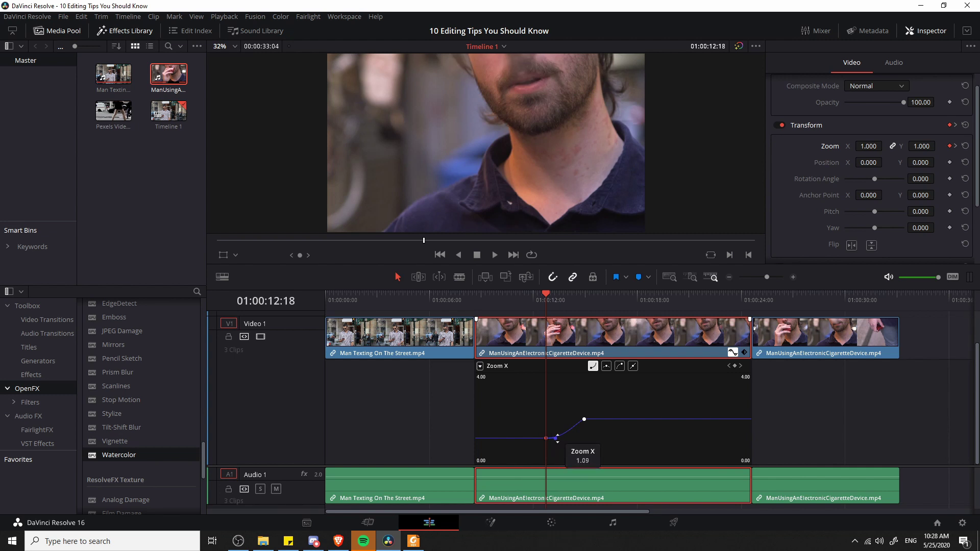
Play back the eased zoom, stop, and return the playhead to the first Zoom keyframe.
left_click(495, 259)
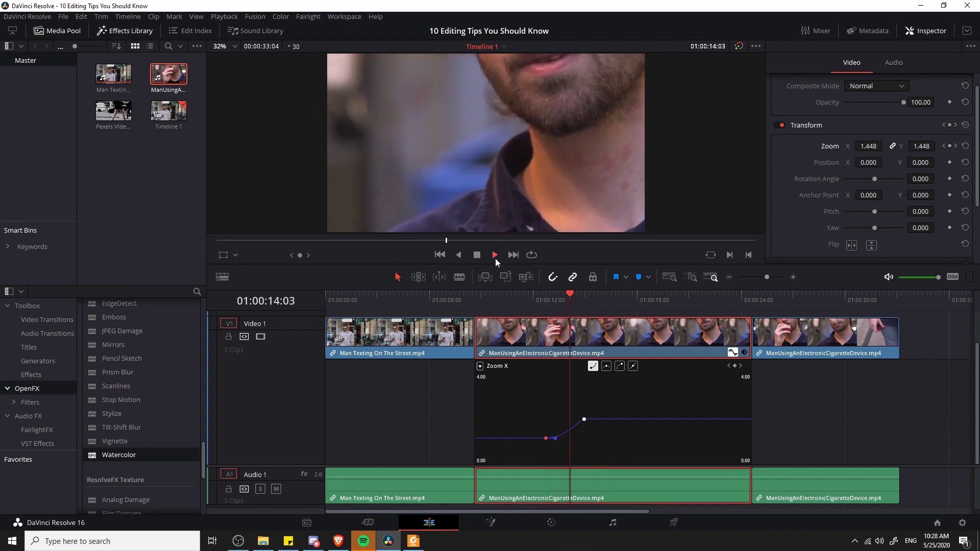
left_click(478, 256)
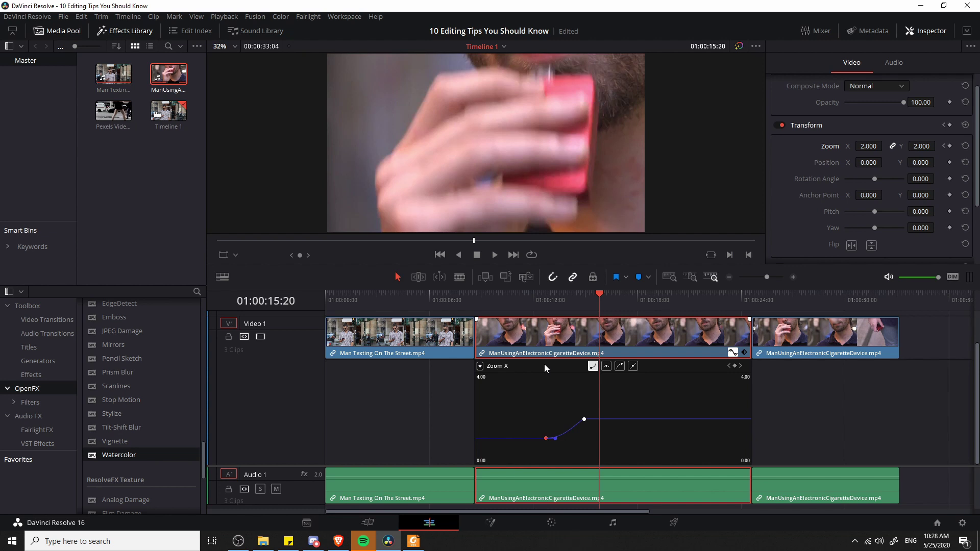
key("[")
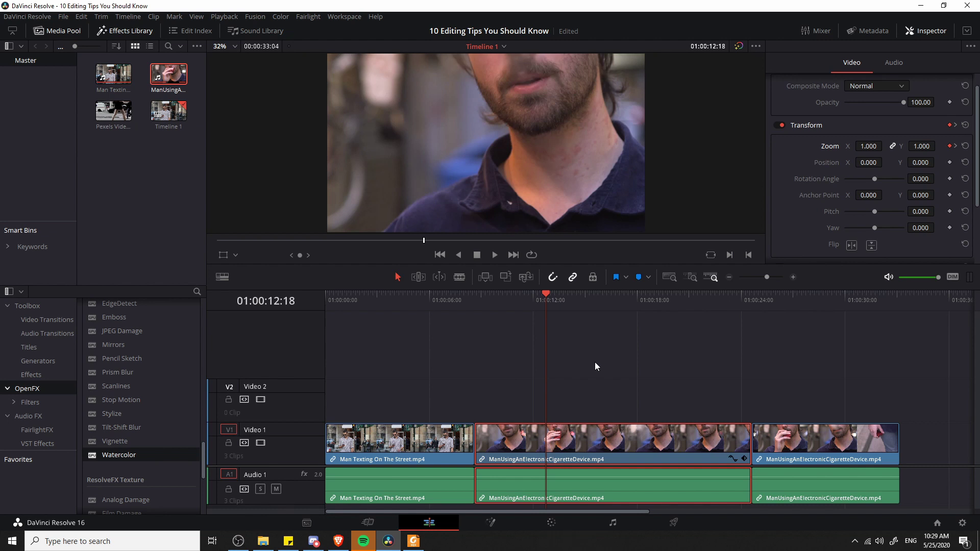
Add a Hexagon Iris video transition between the middle and last clips and place the playhead just before it at 01:00:23:10.
left_click(49, 319)
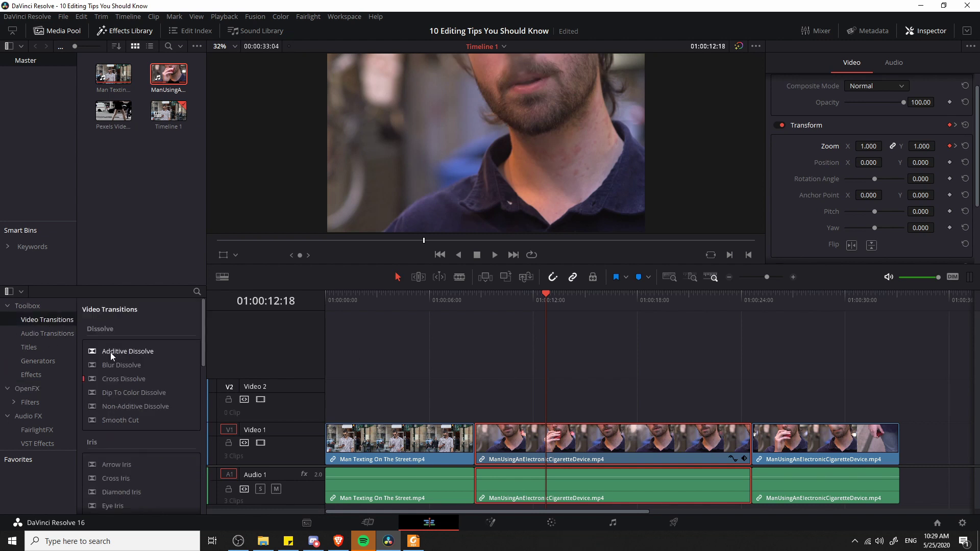
left_click_drag(204, 334, 221, 392)
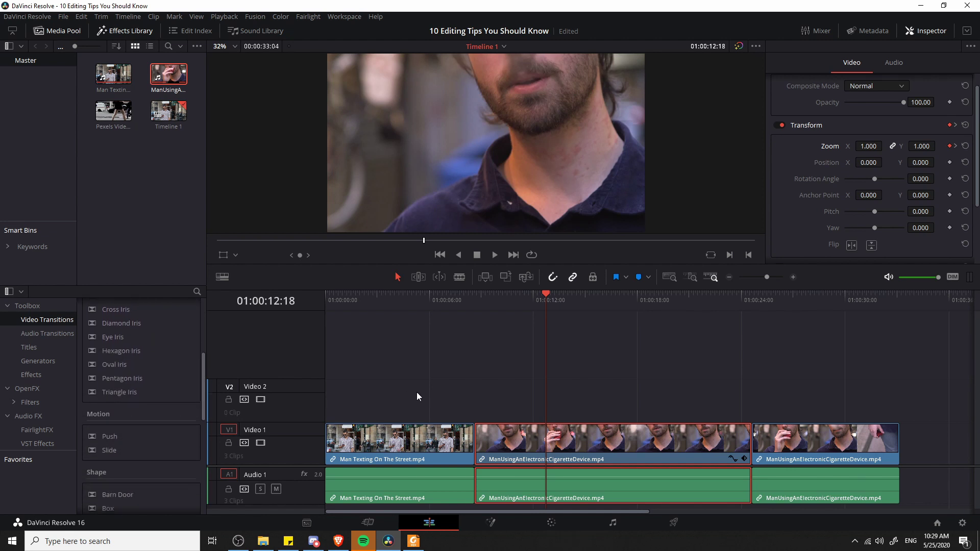
left_click_drag(416, 392, 341, 393)
left_click_drag(598, 381, 584, 382)
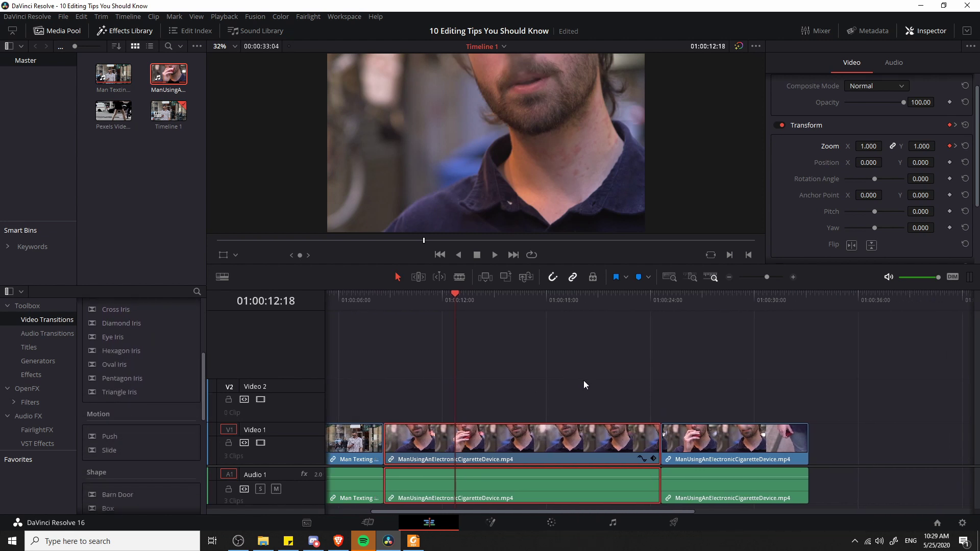
left_click(626, 301)
scroll(107, 436, "up", 3)
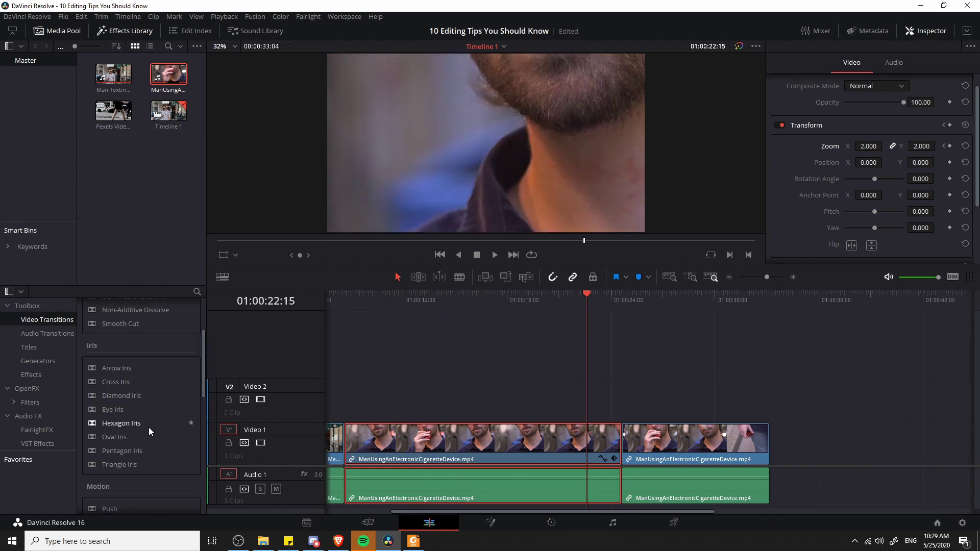
left_click_drag(143, 423, 622, 440)
left_click(601, 302)
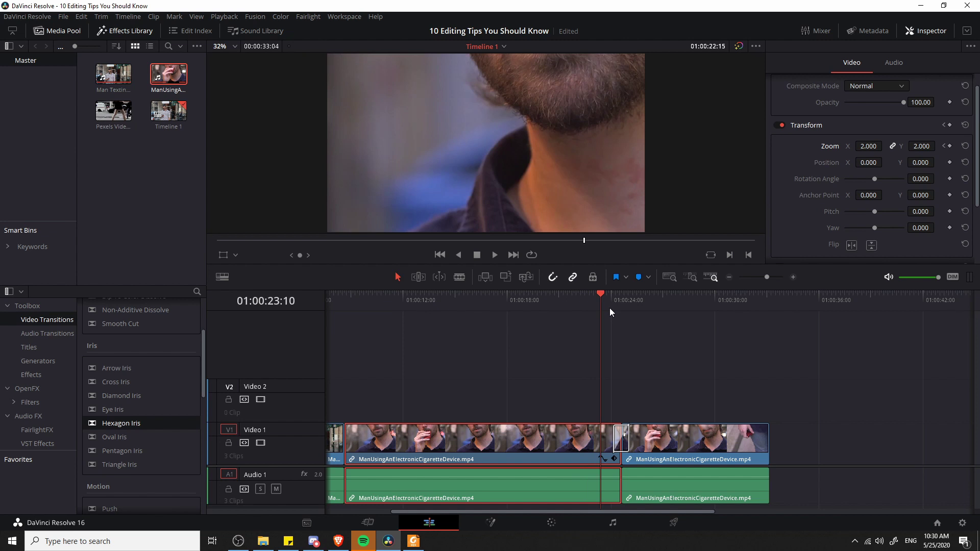
Play back the Hexagon Iris transition between the middle and last clips, stop, and place the playhead at its start at 01:00:24:03.
left_click(492, 254)
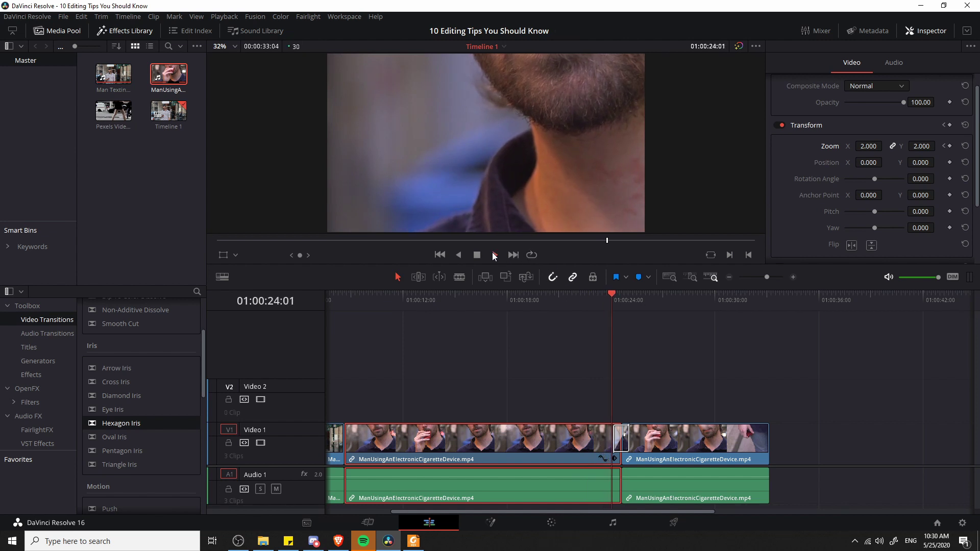
left_click(602, 299)
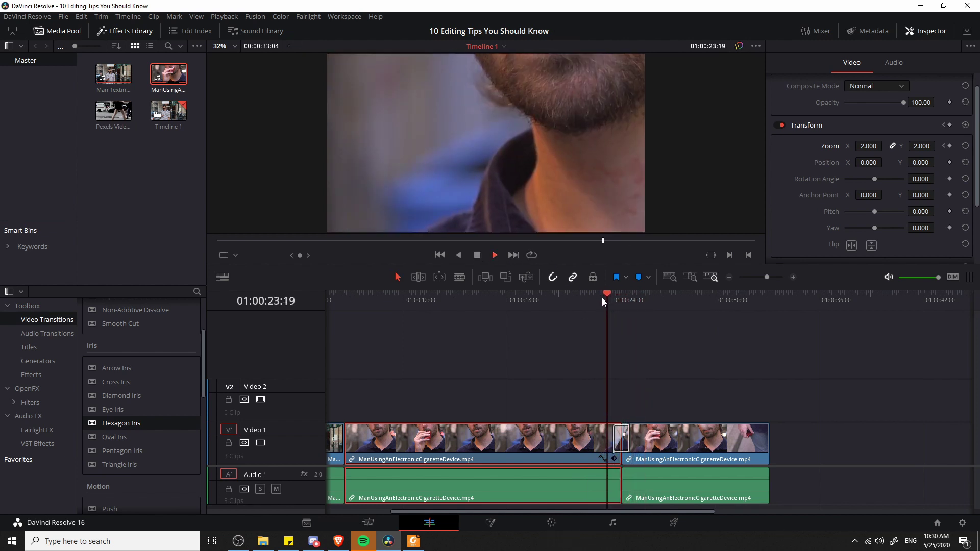
left_click(601, 298)
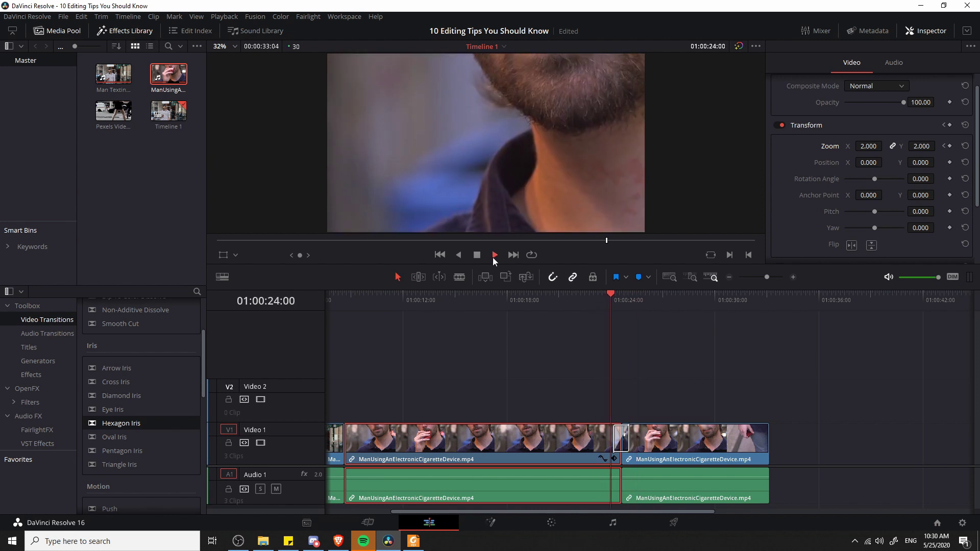
left_click(476, 255)
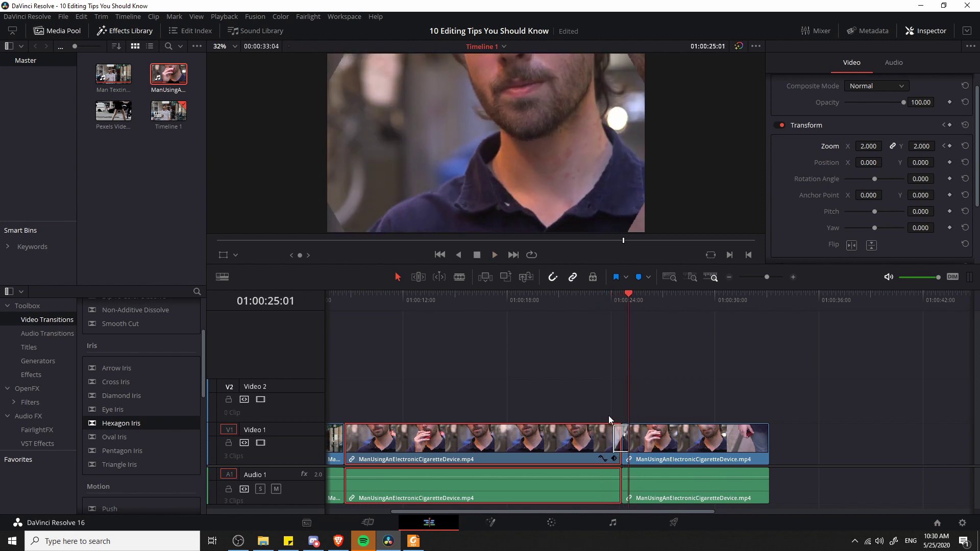
left_click(613, 296)
left_click(621, 322)
Select the Hexagon Iris transition between the middle and last clips and set its Ease to In.
left_click(792, 277)
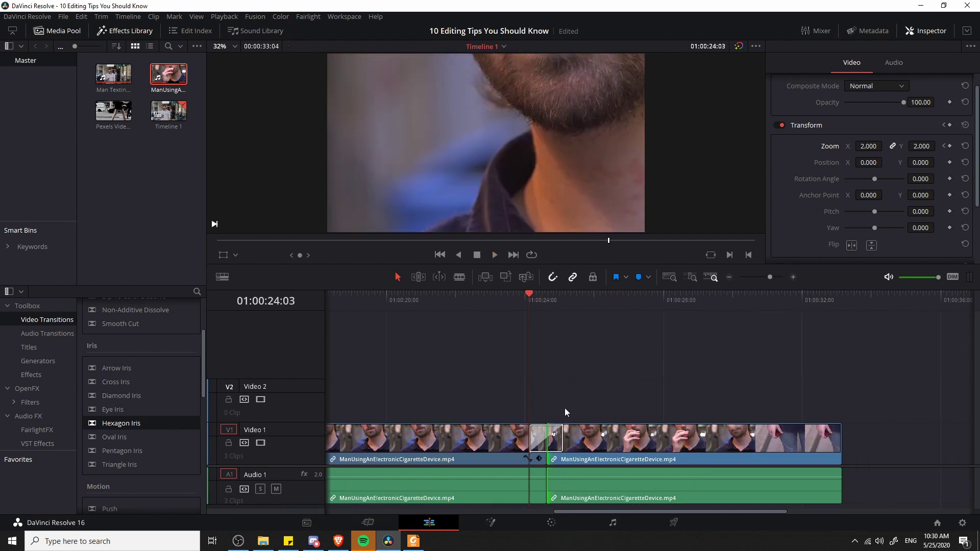
left_click(535, 440)
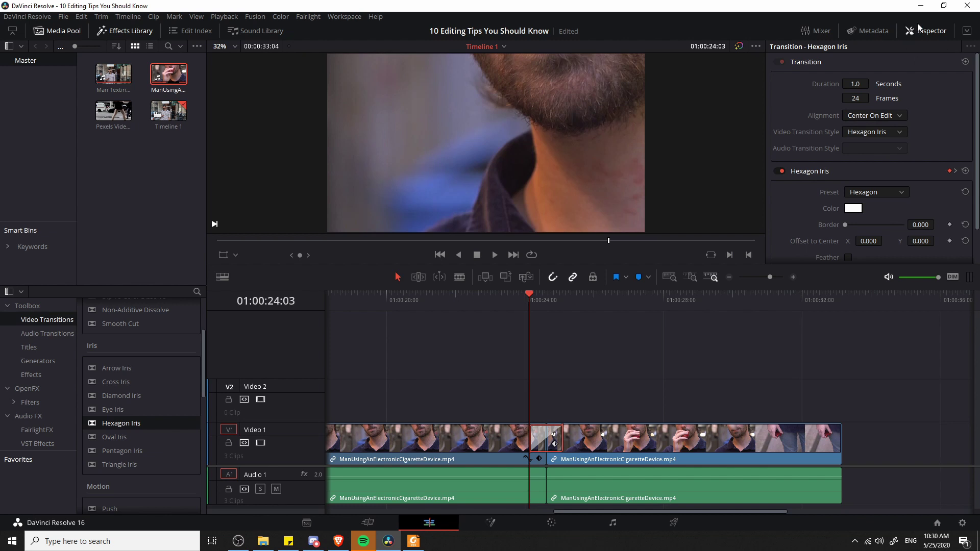
left_click_drag(977, 120, 979, 154)
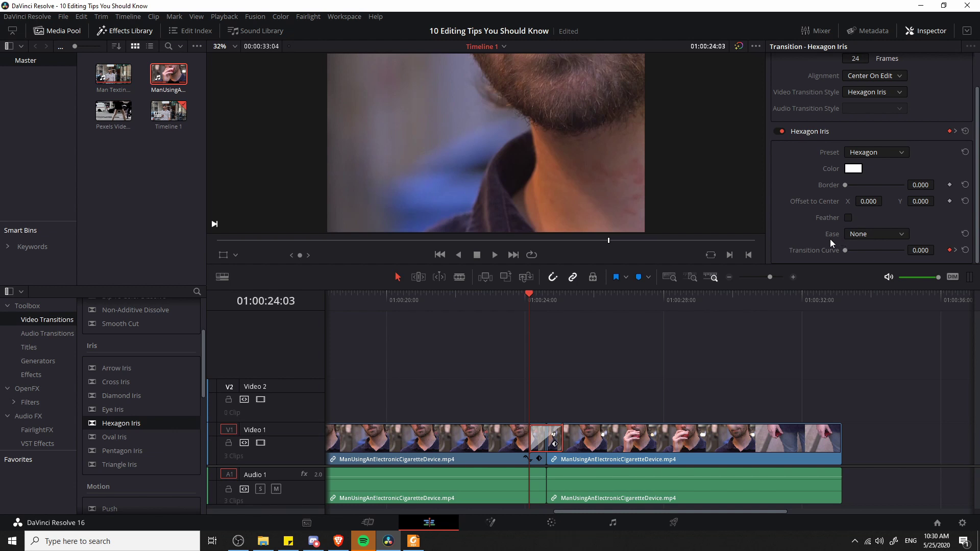
left_click(887, 238)
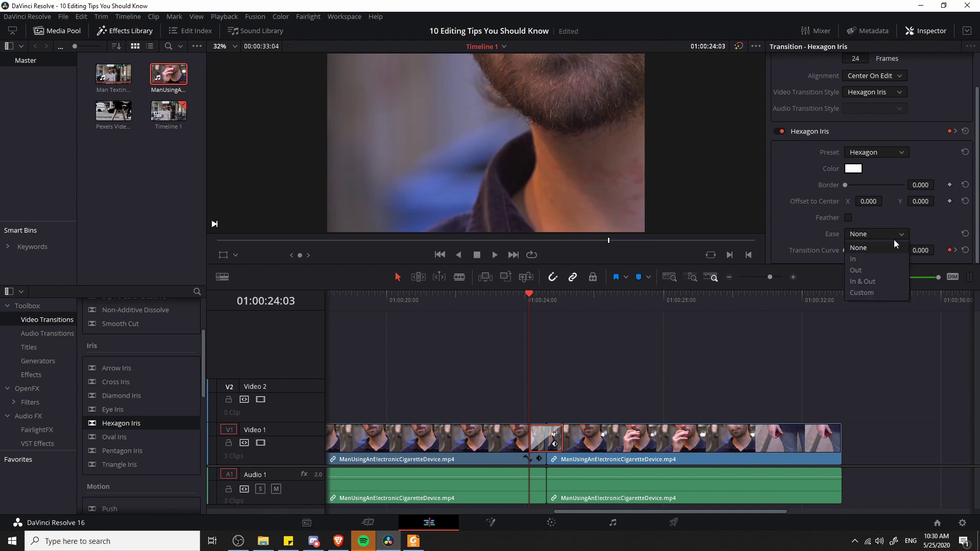
left_click(880, 264)
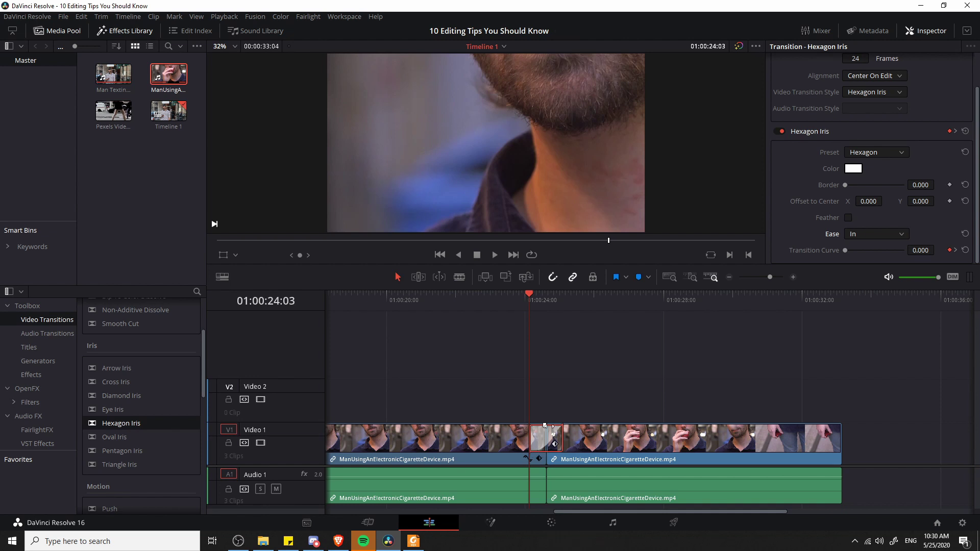
Try the Out ease on the Hexagon Iris transition and switch it to In & Out.
left_click(868, 235)
left_click(864, 269)
left_click(888, 234)
left_click(874, 279)
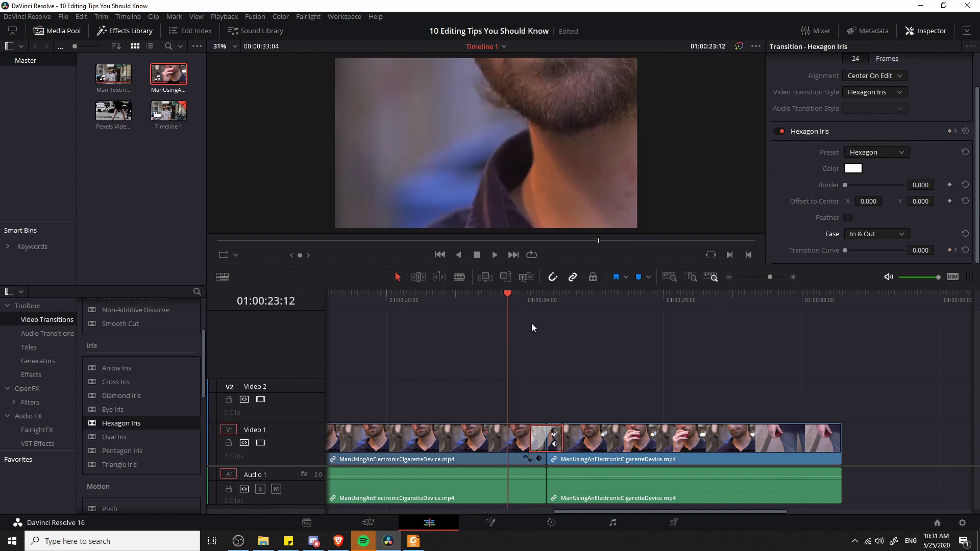
Play back the Hexagon Iris transition with In & Out easing several times from just before it, and stop after it.
key("space")
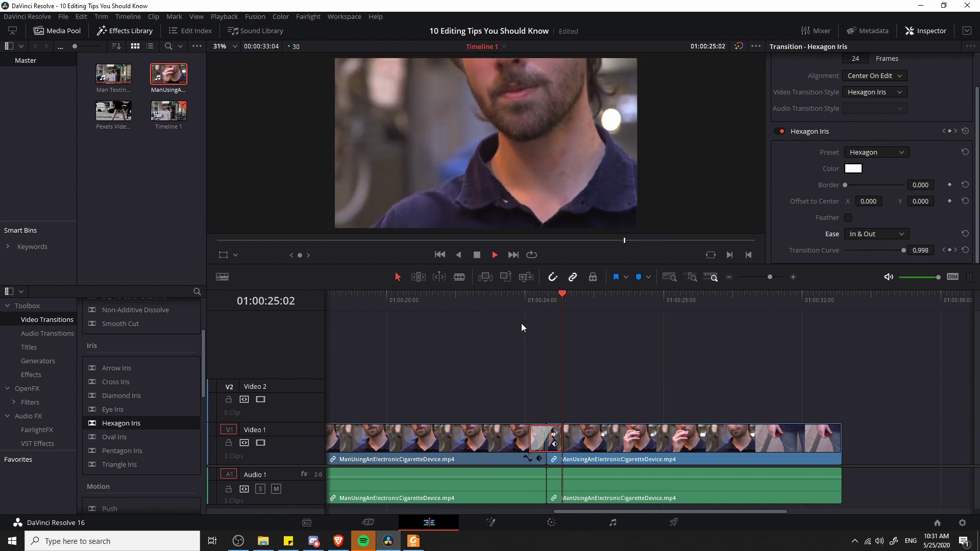
left_click(509, 299)
key("space")
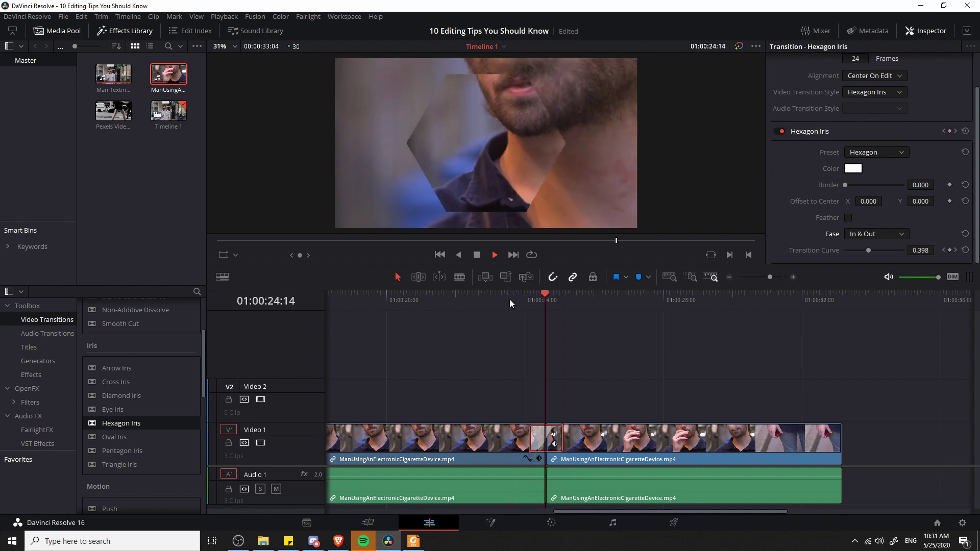
left_click(506, 301)
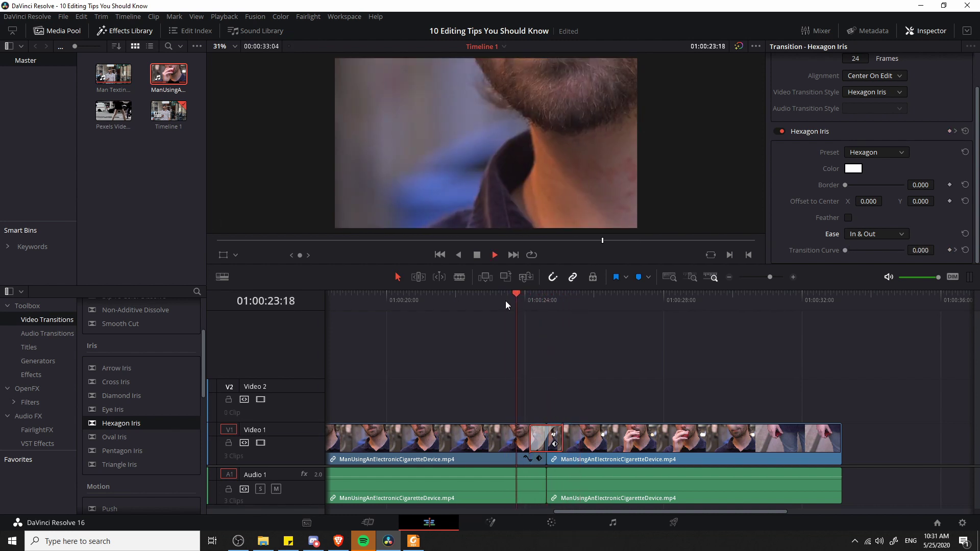
key("space")
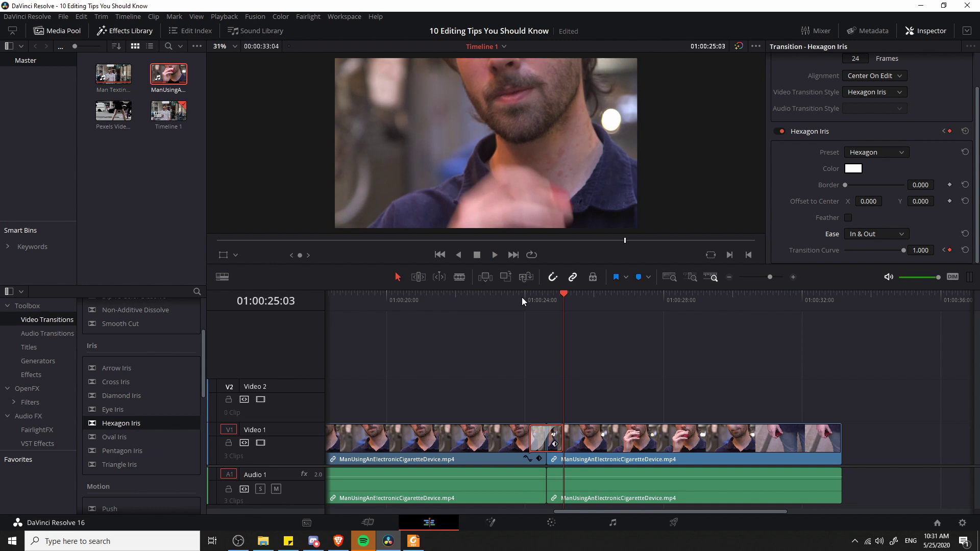
Change the Hexagon Iris transition's Ease from In & Out to In.
left_click(864, 236)
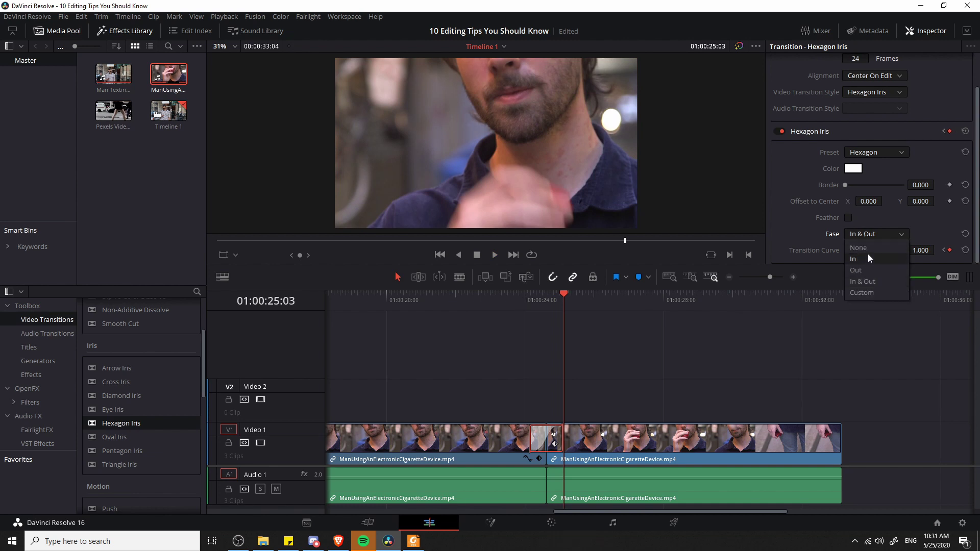
left_click(514, 308)
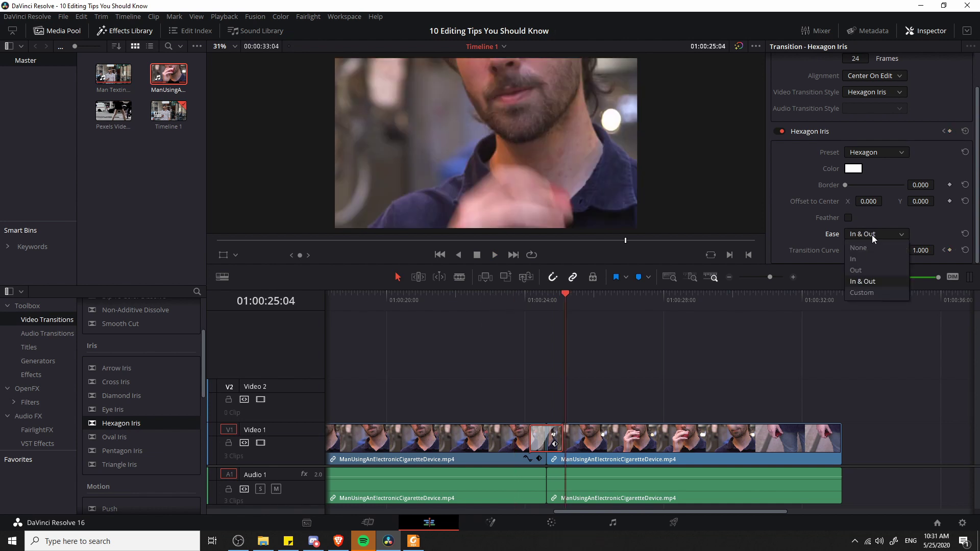
left_click(882, 260)
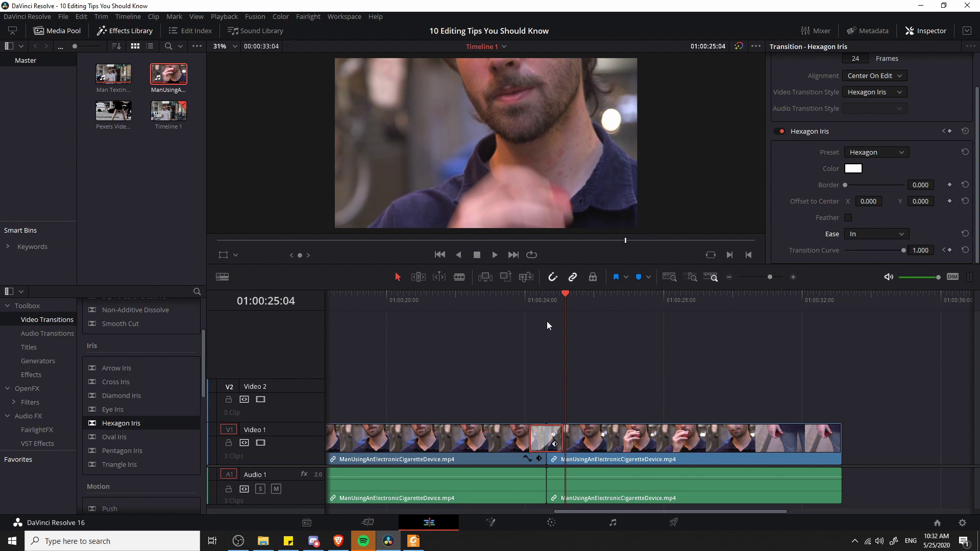
Play back the Hexagon Iris transition with In easing twice from just before it and stop the playback.
left_click(512, 299)
key("space")
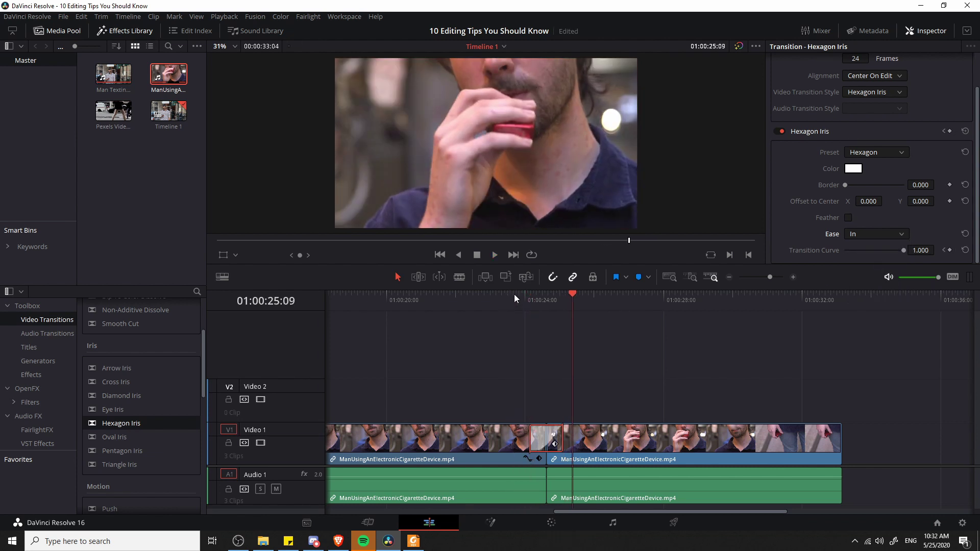
left_click(513, 294)
key("space")
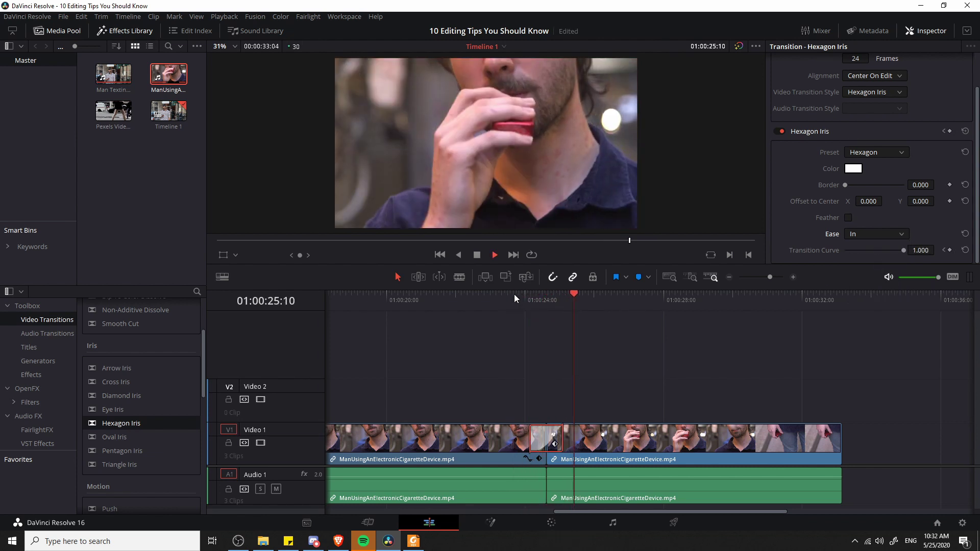
key("space")
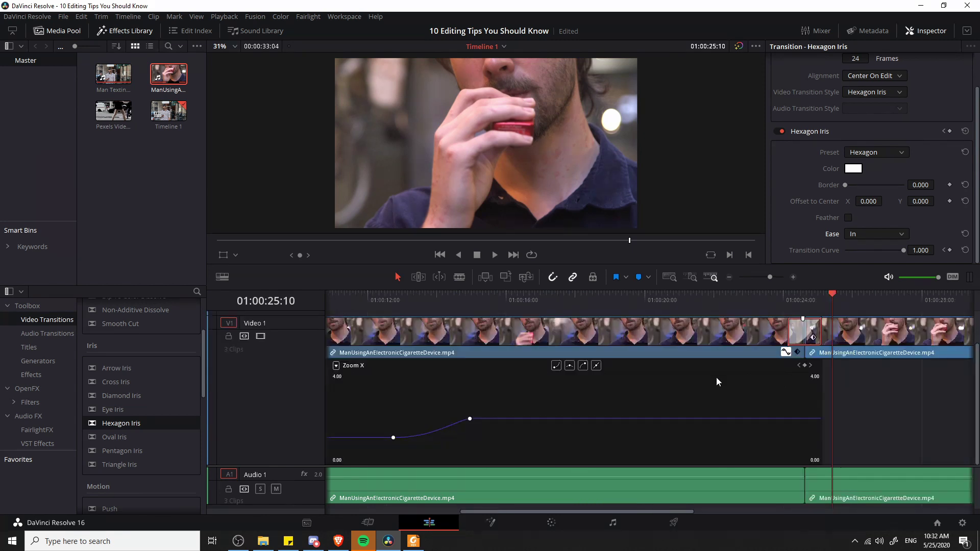
Select the first keyframe on the middle clip's Zoom X curve and slightly adjust its ease handle.
scroll(715, 378, "left", 4)
left_click(492, 438)
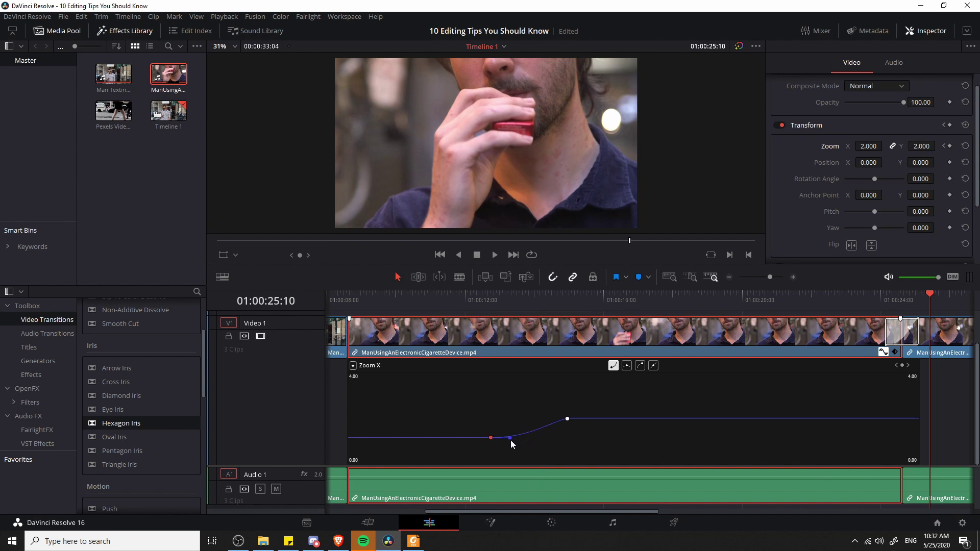
mouse_move(510, 438)
left_mouse_down()
mouse_move(513, 455)
mouse_move(517, 430)
mouse_move(503, 399)
mouse_move(519, 437)
mouse_move(510, 425)
mouse_move(509, 438)
left_mouse_up()
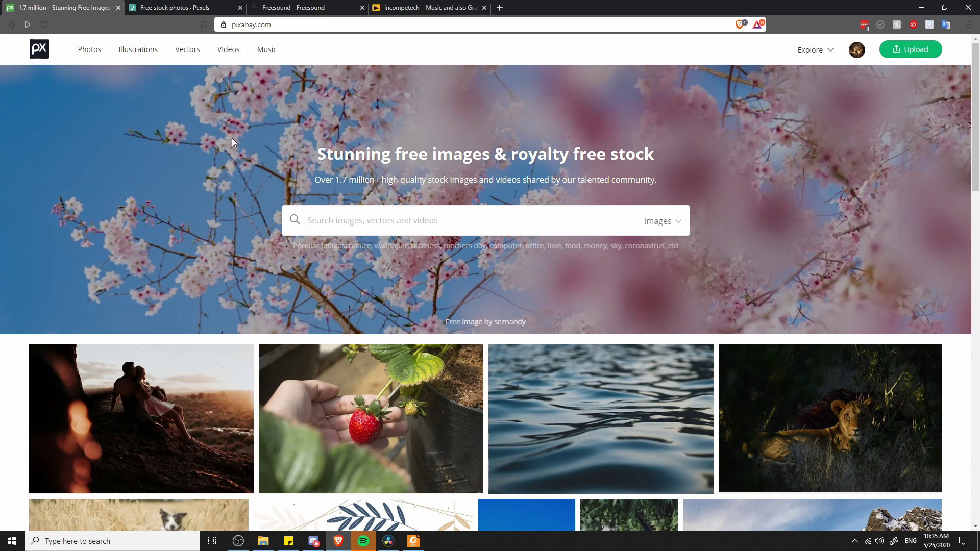
Switch to the browser, look through Pixabay's home page images and open the photo of the couple at sunset.
scroll(244, 144, "down", 2)
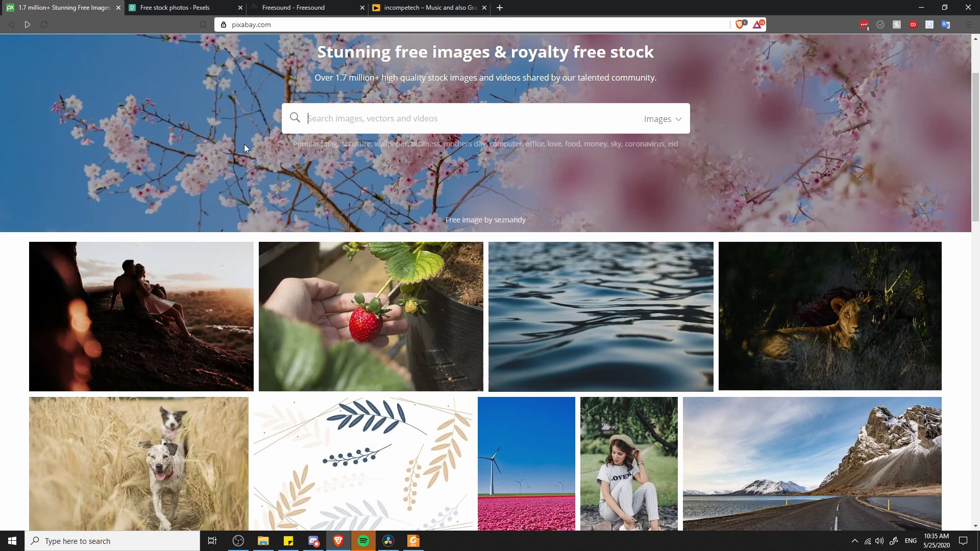
scroll(244, 148, "down", 2)
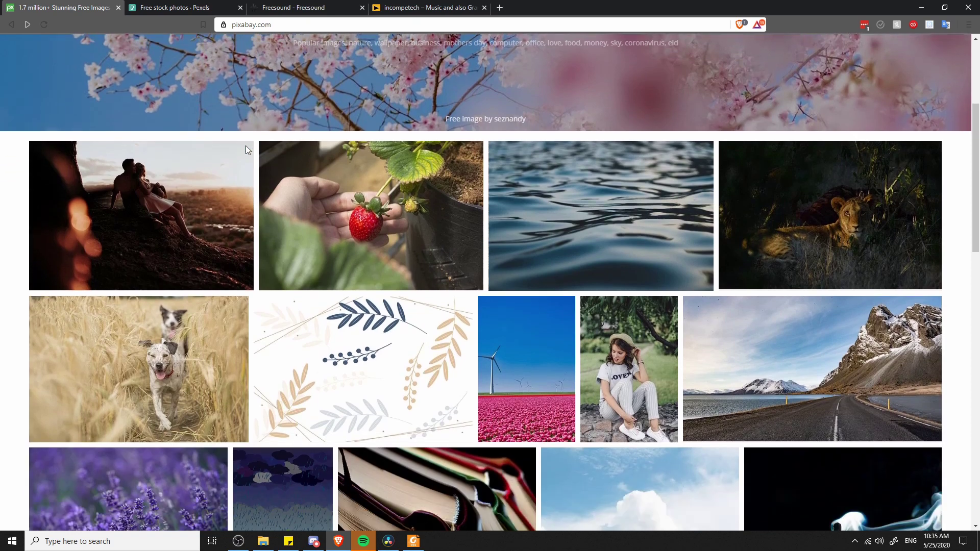
scroll(256, 135, "up", 4)
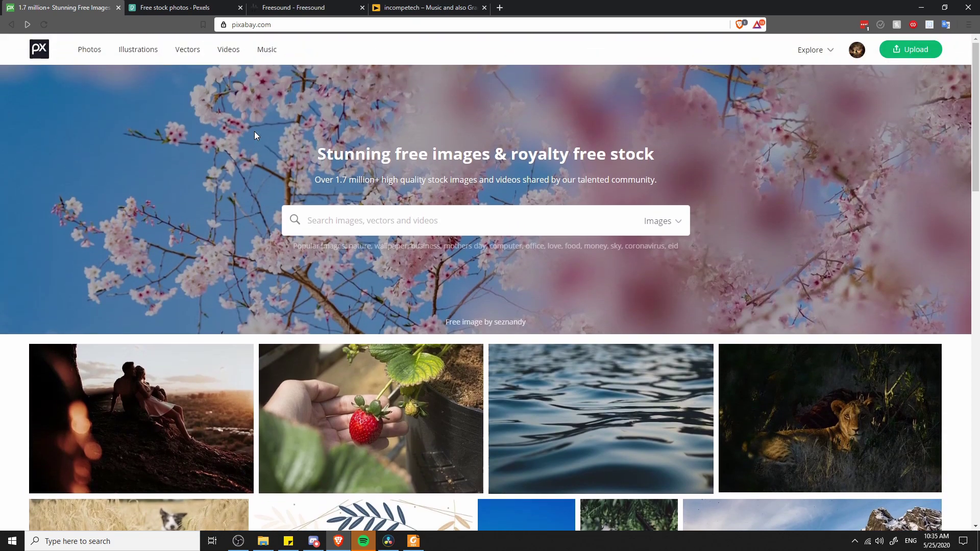
scroll(268, 151, "down", 2)
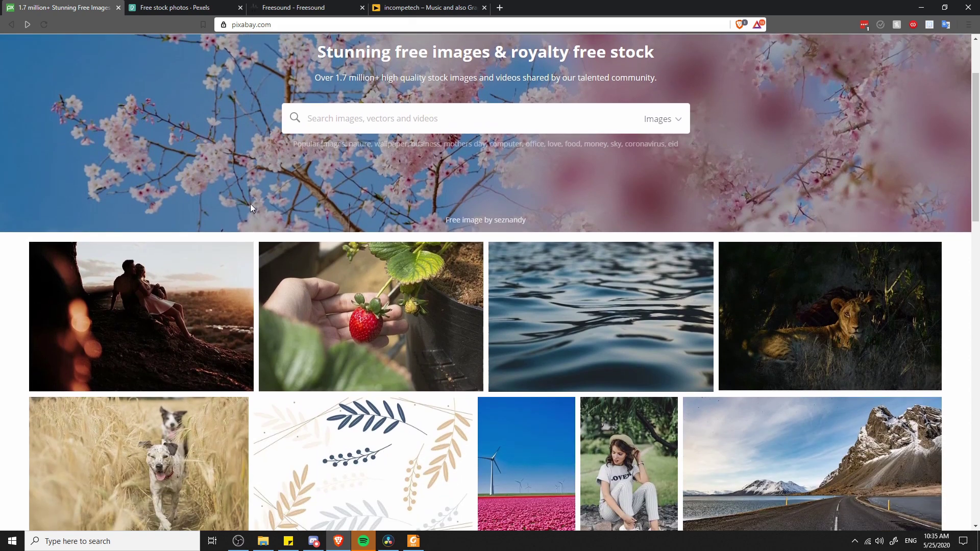
left_click(207, 265)
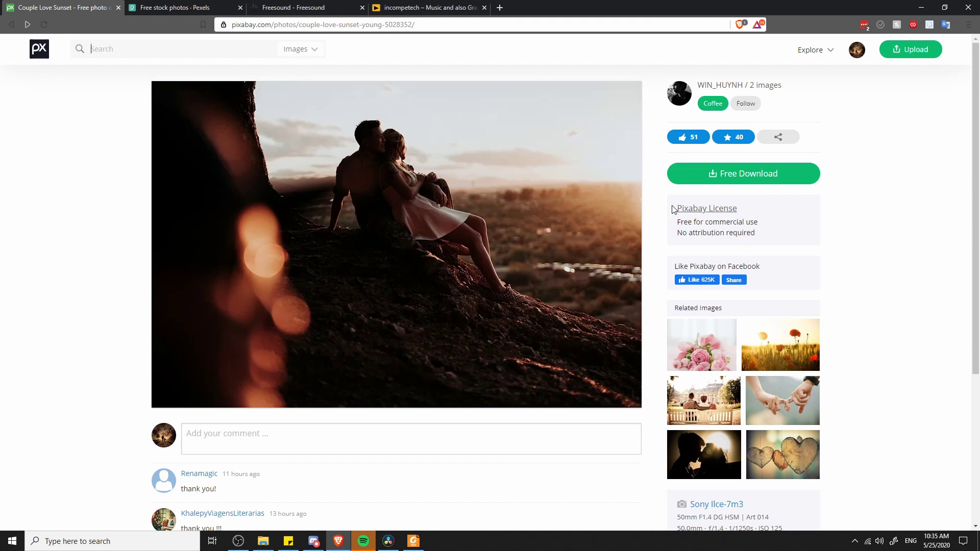
Highlight the Pixabay License terms on the photo page, including "No attribution required", and clear the text selection.
left_click_drag(671, 209, 776, 230)
left_click(776, 230)
mouse_move(678, 226)
left_mouse_down()
mouse_move(768, 226)
mouse_move(774, 238)
mouse_move(668, 236)
left_mouse_up()
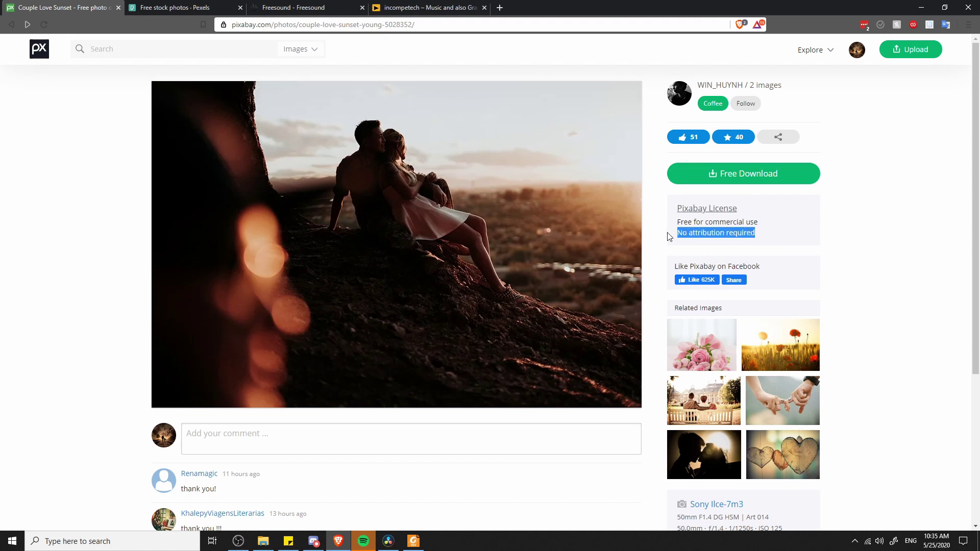
left_click(778, 226)
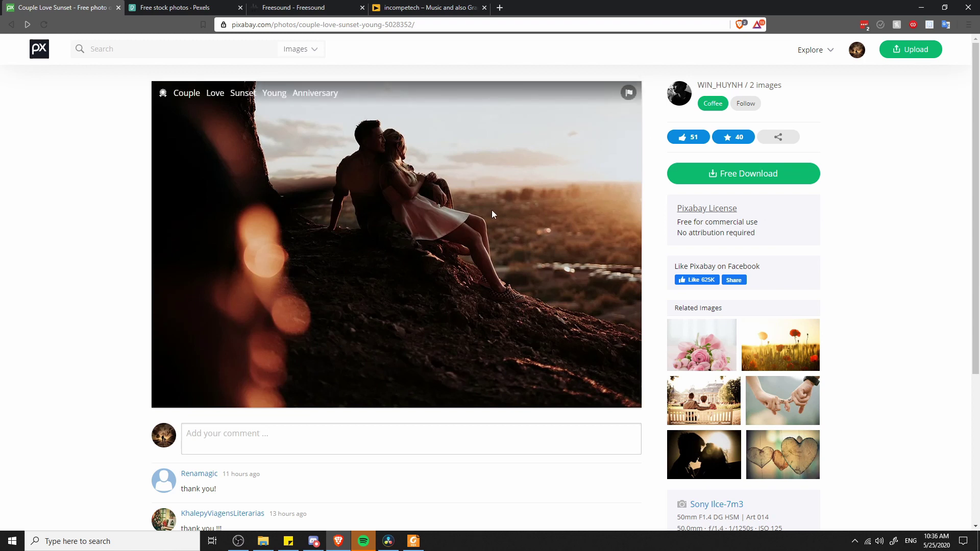
Switch to the Pexels site and look through the free stock photos on its home page.
left_click(175, 6)
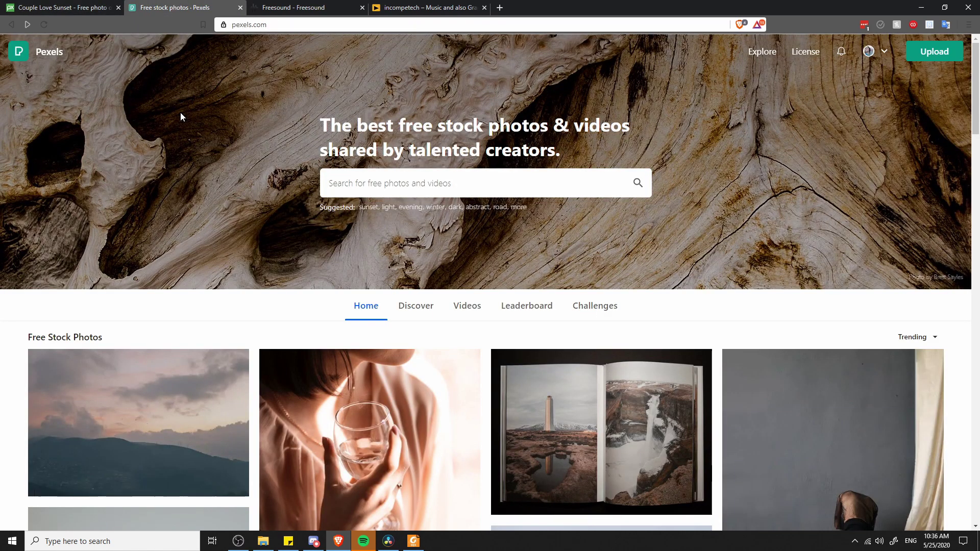
scroll(181, 117, "down", 5)
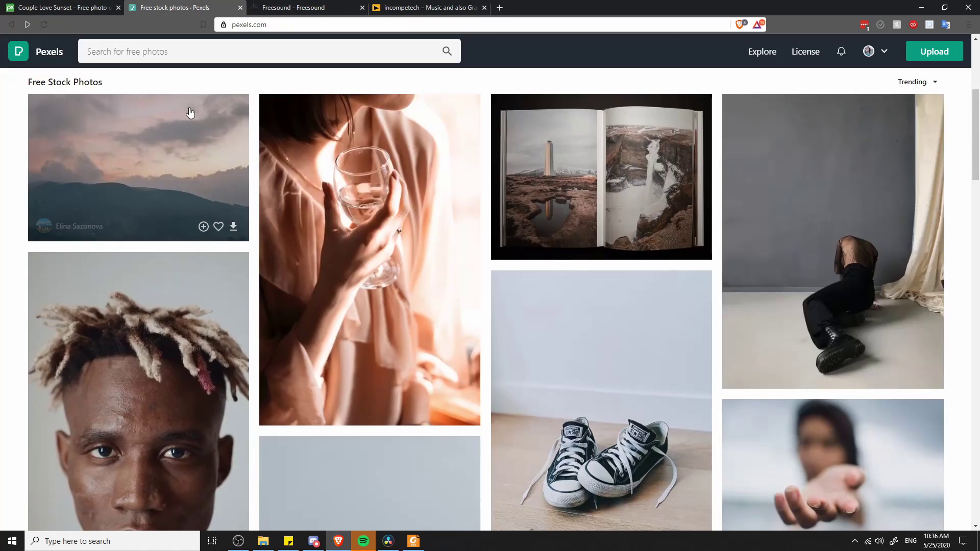
scroll(332, 224, "up", 5)
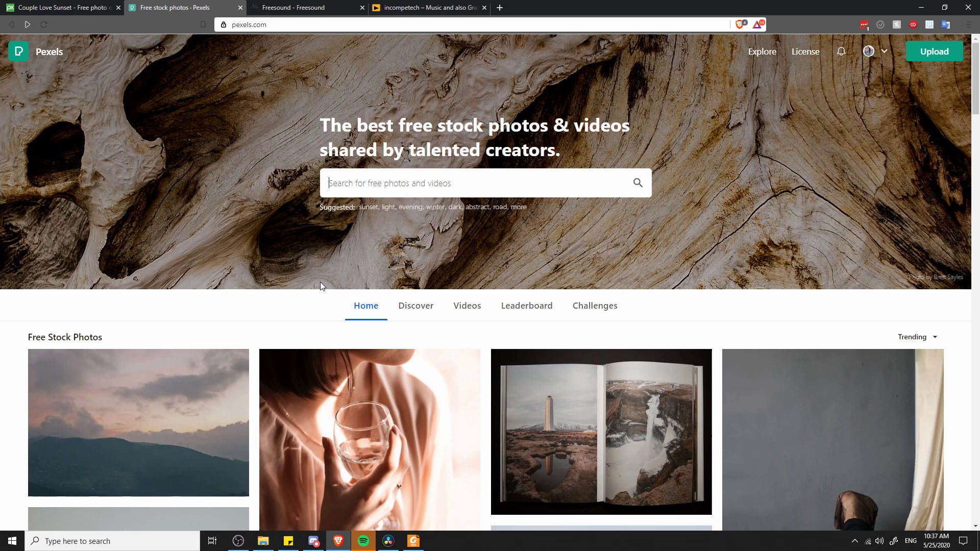
Open the Pexels Videos section and browse the trending free stock videos.
left_click(482, 319)
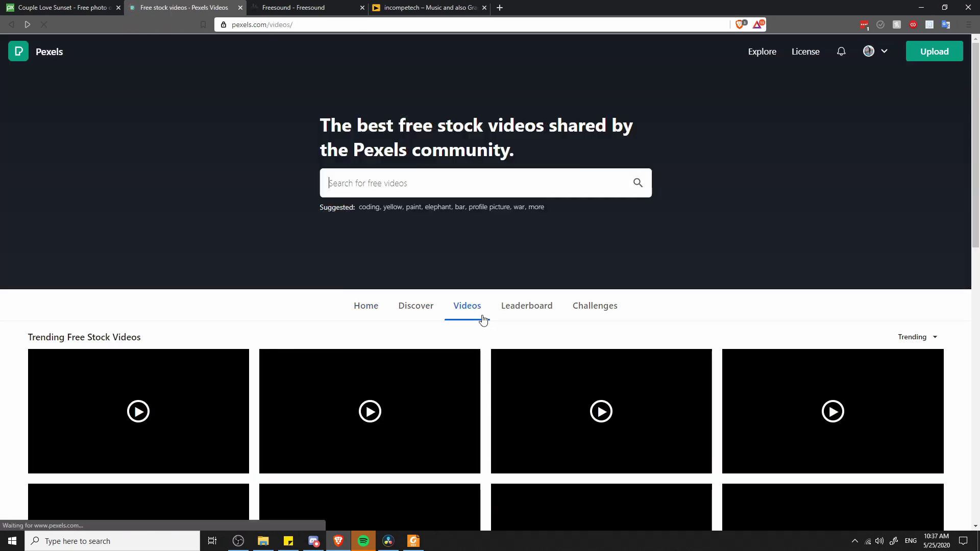
scroll(252, 301, "down", 4)
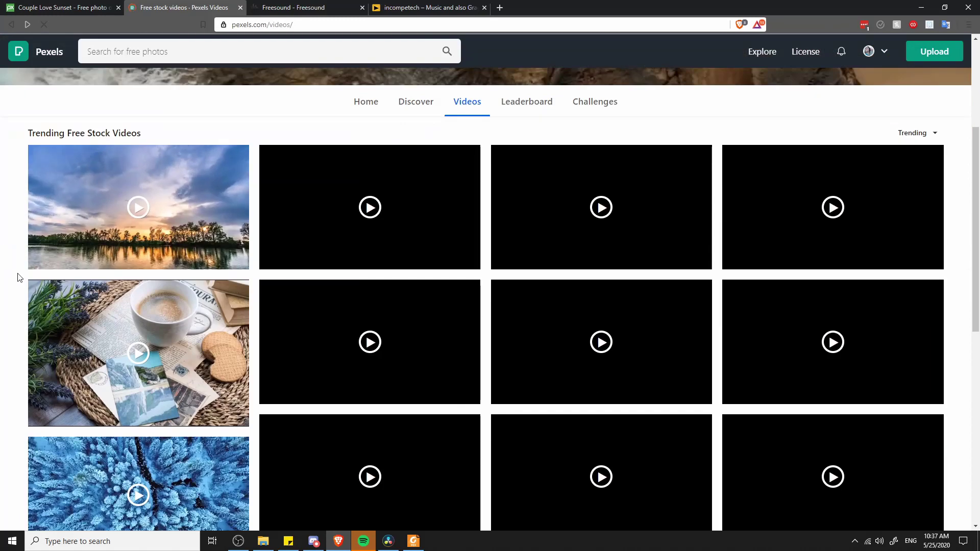
scroll(4, 195, "down", 3)
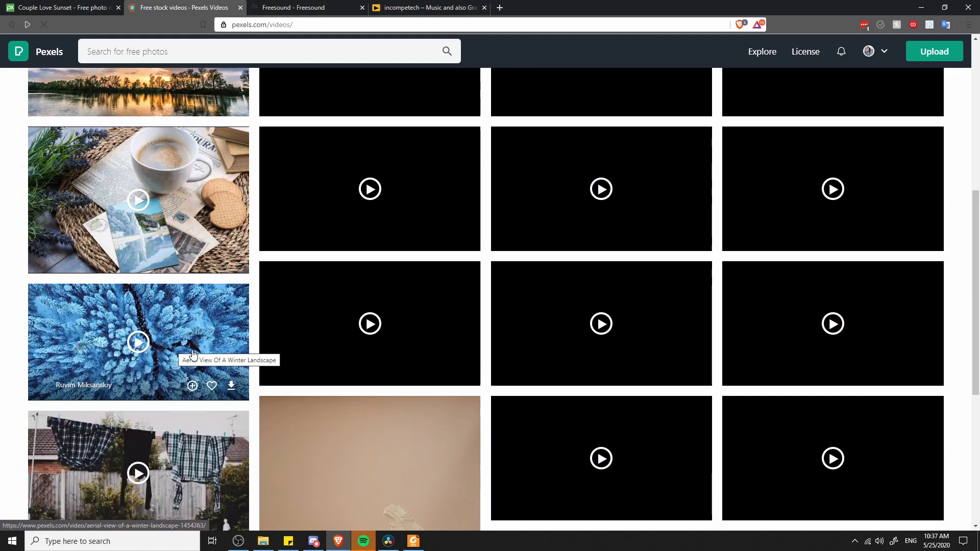
Look further through the trending free stock videos on the Pexels Videos page.
scroll(253, 334, "down", 2)
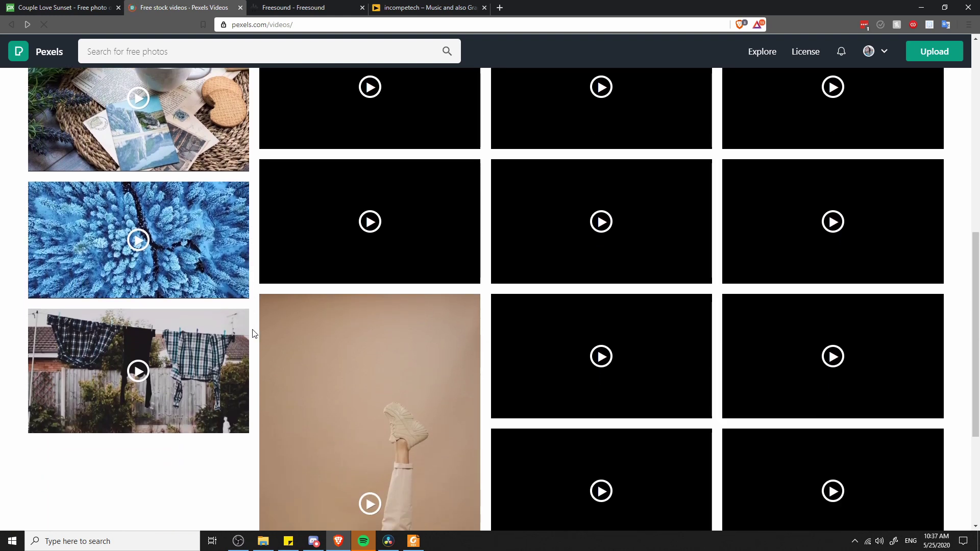
scroll(253, 334, "down", 2)
scroll(253, 335, "up", 6)
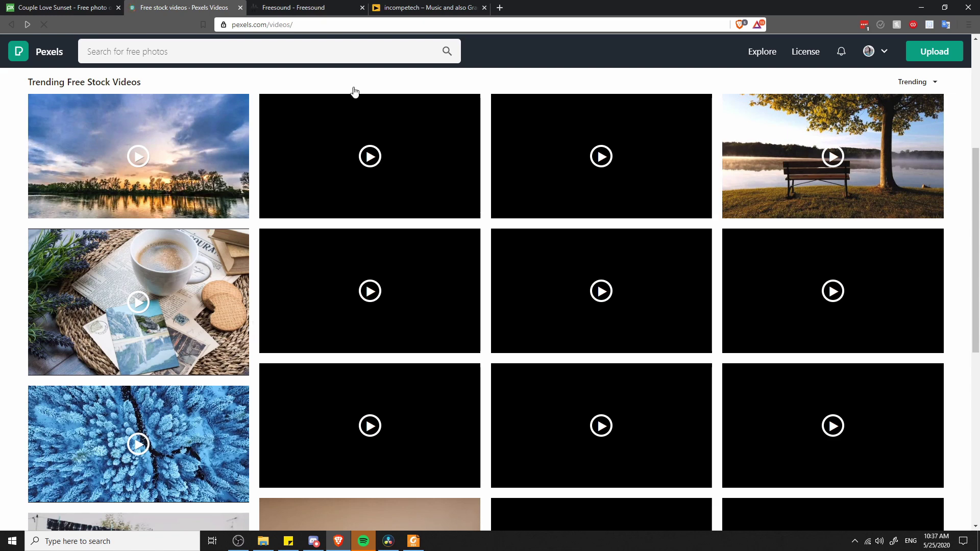
Check the license of Freesound's random sound of the day, and switch to the incompetech site for its royalty-free music.
left_click(293, 8)
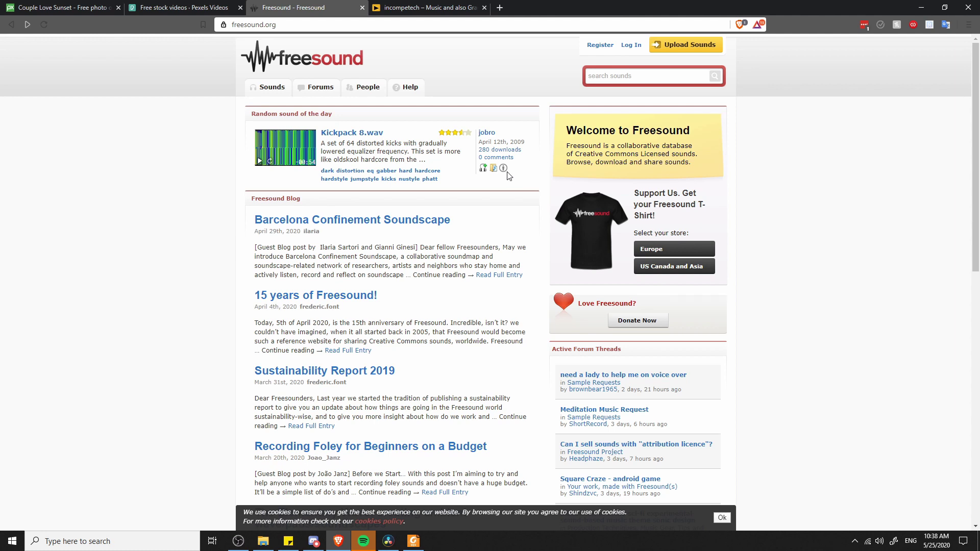
mouse_move(505, 168)
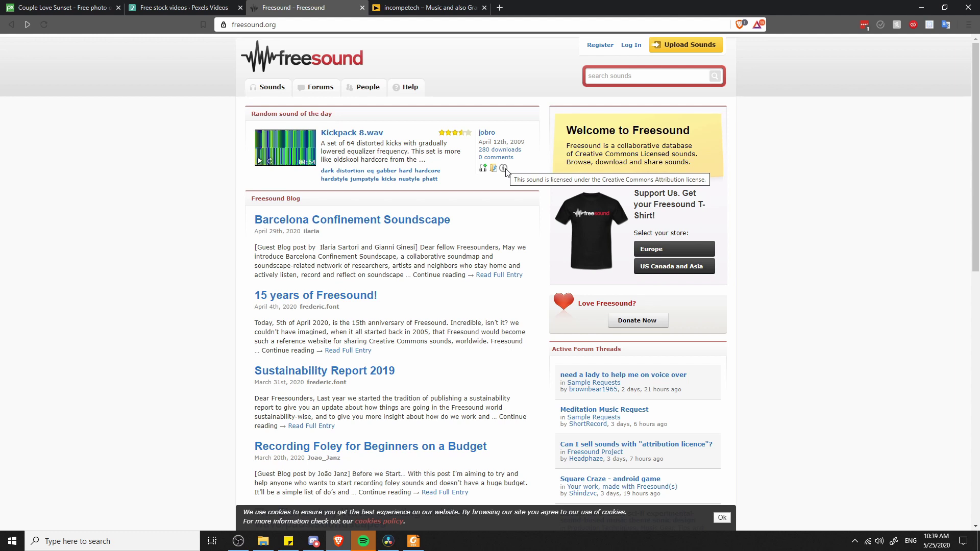
key("ctrl+Tab")
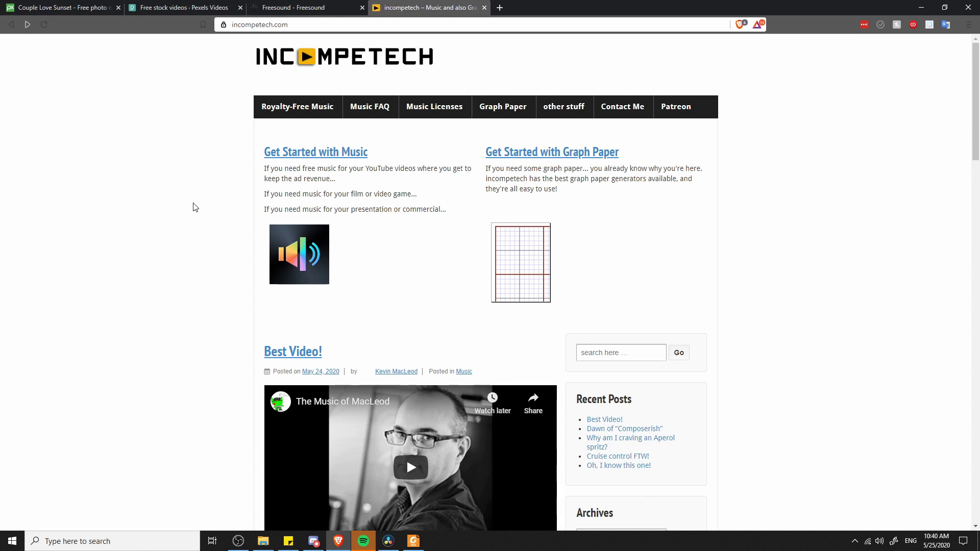
left_click(306, 109)
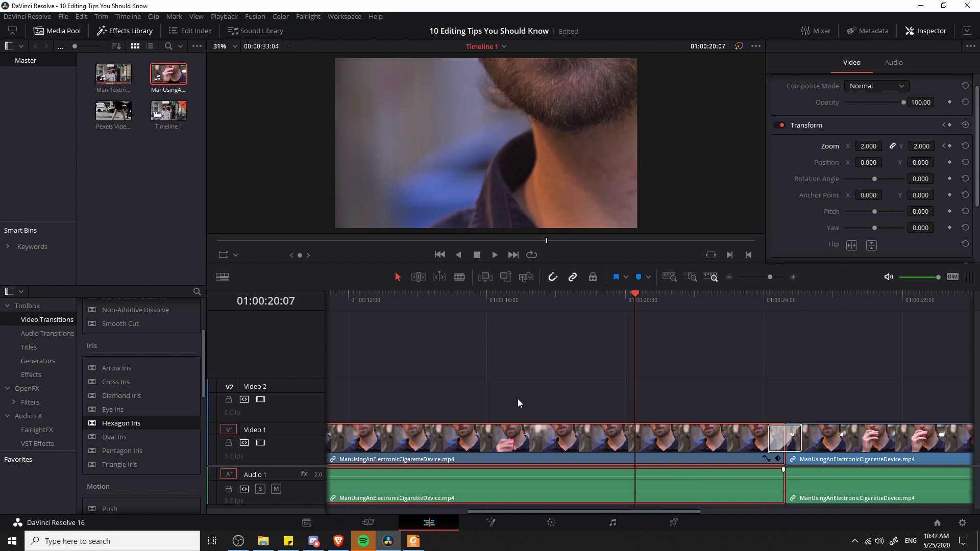
Add a marker at the very start of the DaVinci Resolve timeline and name it "What to Expect".
scroll(517, 399, "left", 5)
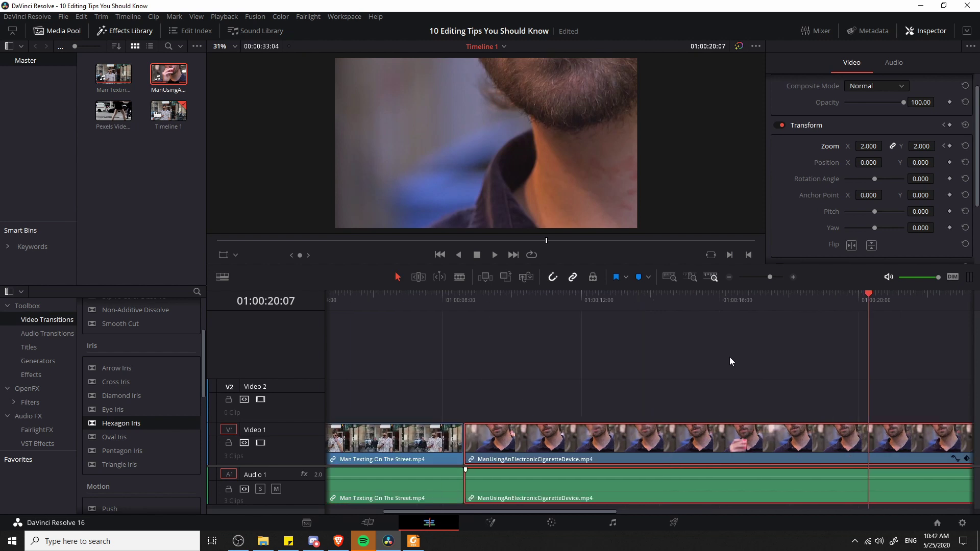
left_click(729, 277)
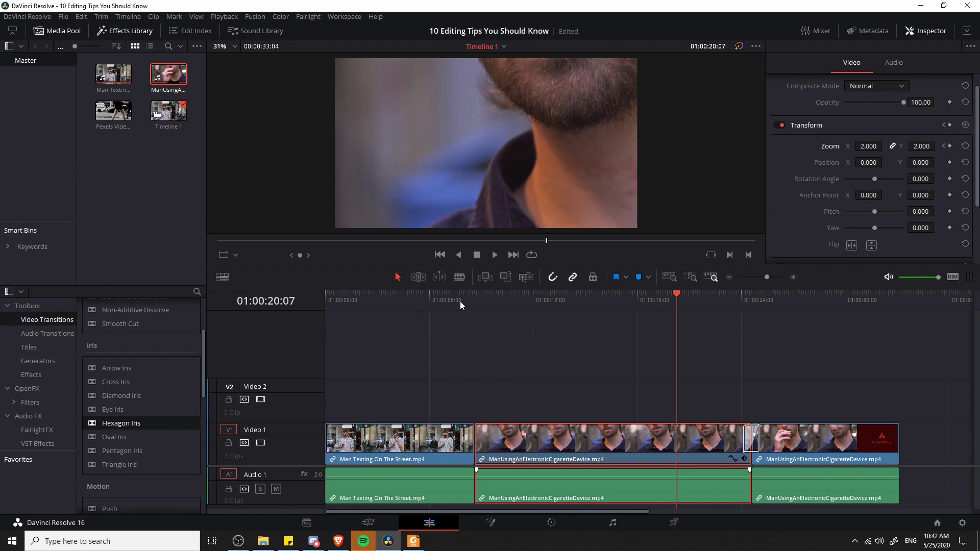
left_click_drag(460, 301, 318, 302)
left_click(354, 365)
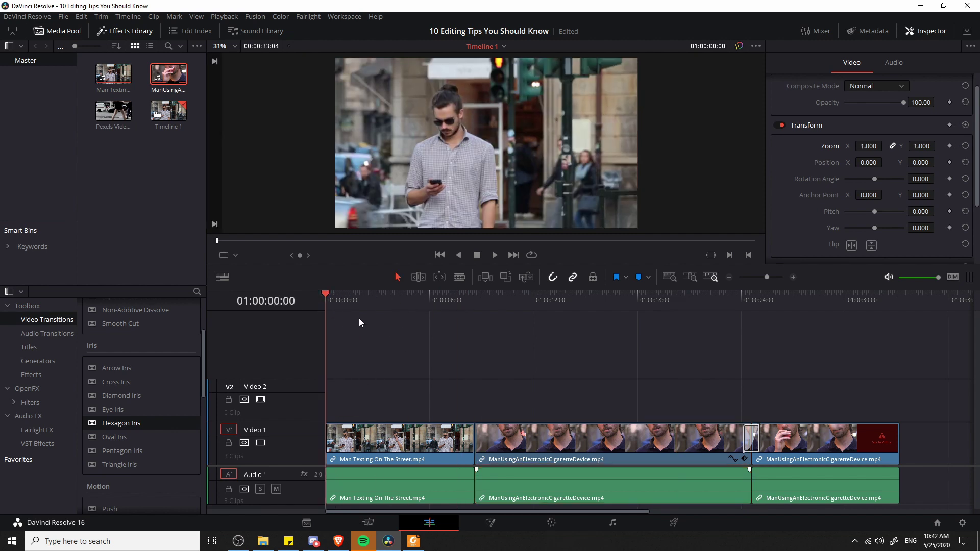
left_click(639, 277)
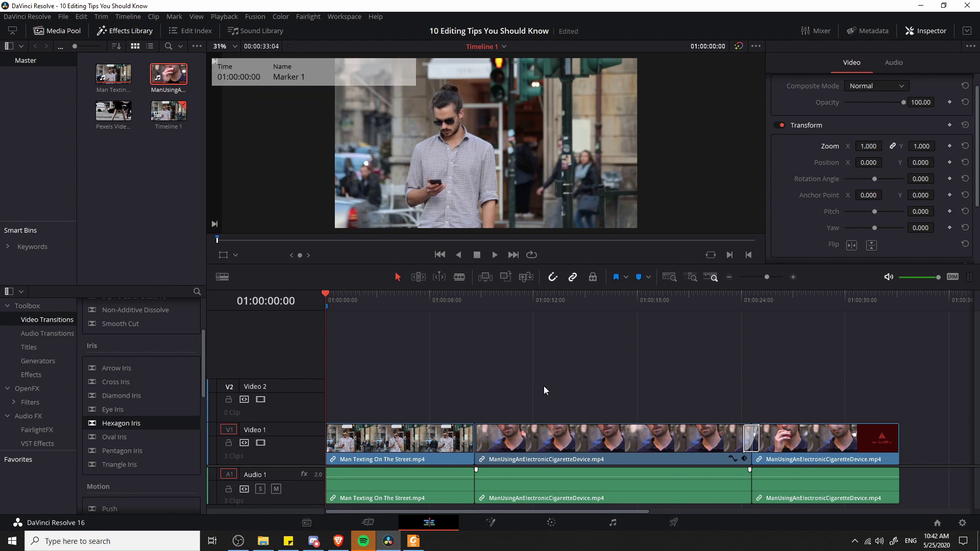
double_click(327, 306)
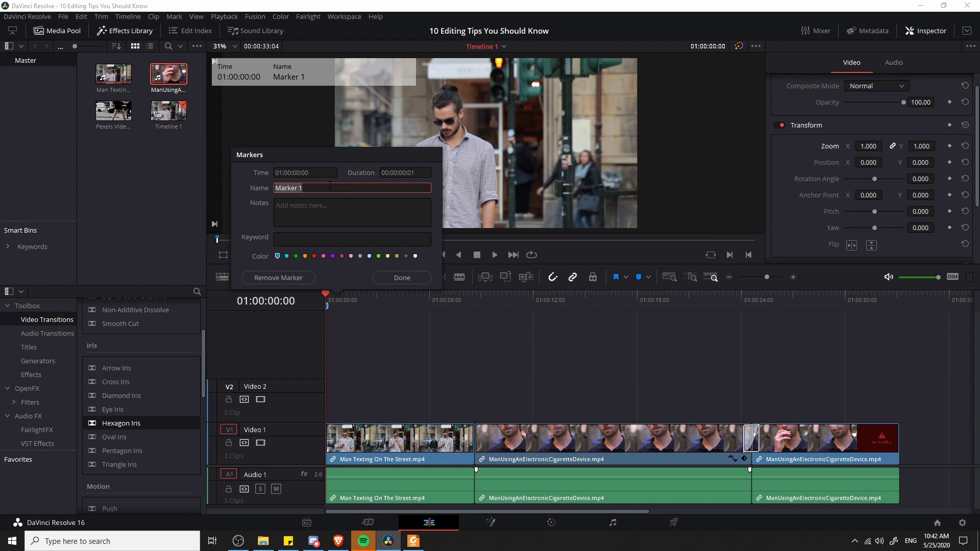
type("What to Expect")
left_click(401, 278)
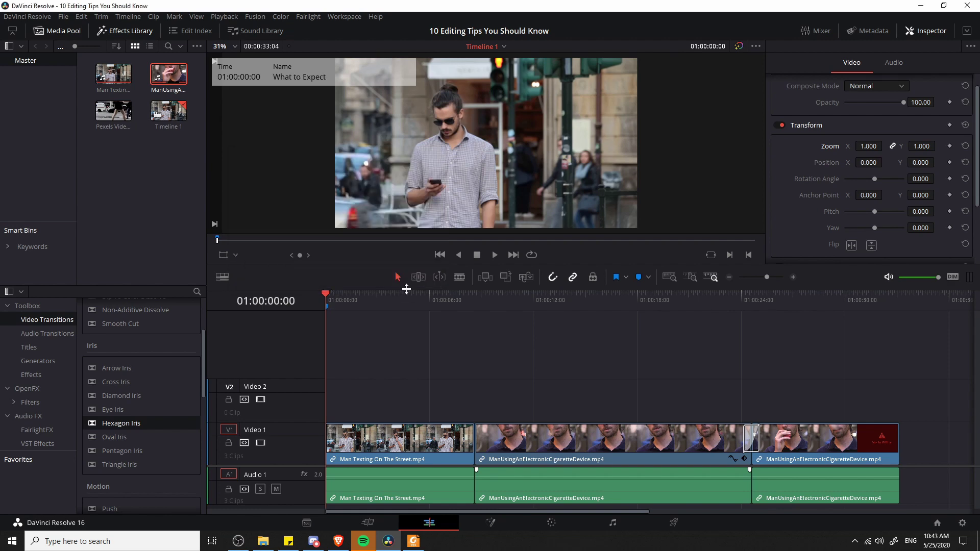
Split the first ManUsingAnElectronicCigaretteDevice.mp4 clip at 01:00:16:06, including its linked audio.
left_click(532, 295)
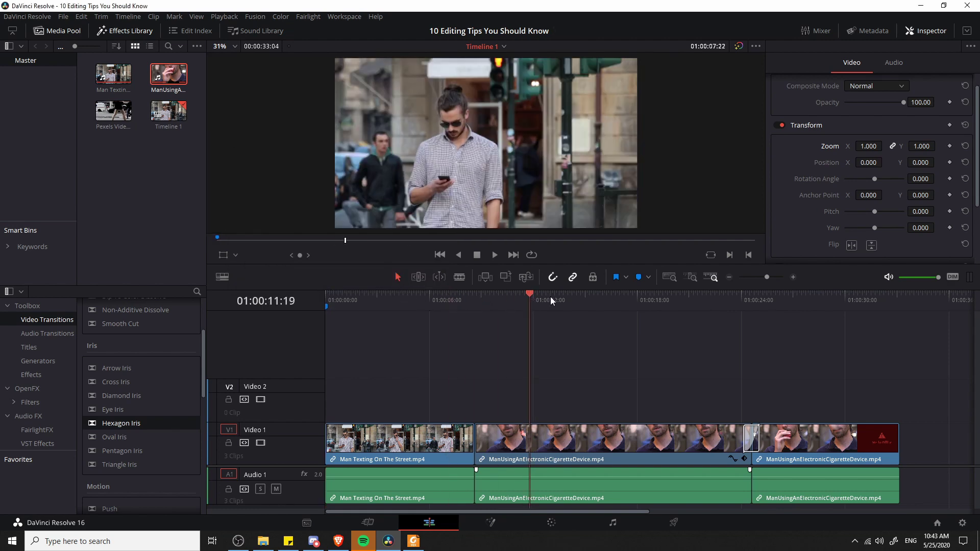
left_click(607, 302)
key("ctrl+b")
left_click(516, 297)
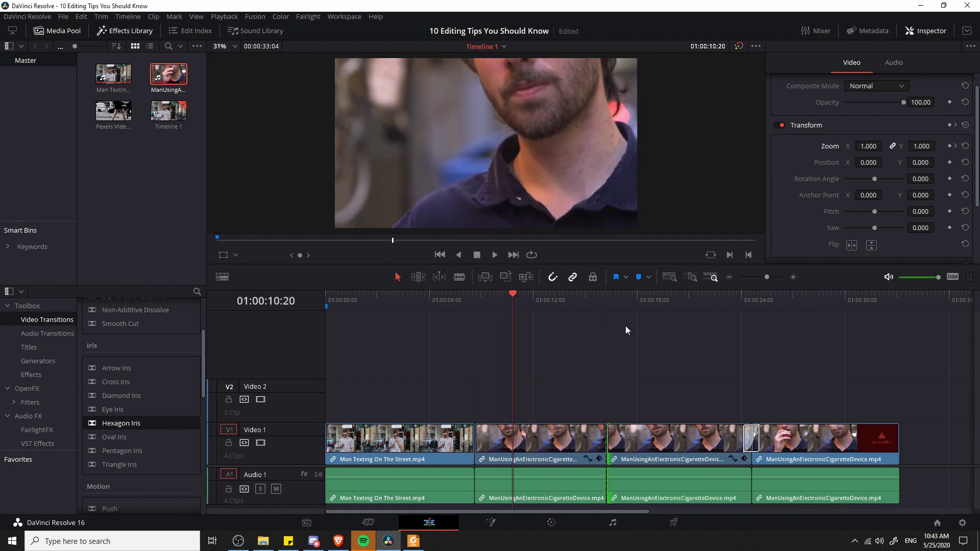
left_click(626, 326)
Add a timeline marker at the 01:00:16:06 cut and name it "The Big Reveal!".
left_click_drag(509, 302, 606, 294)
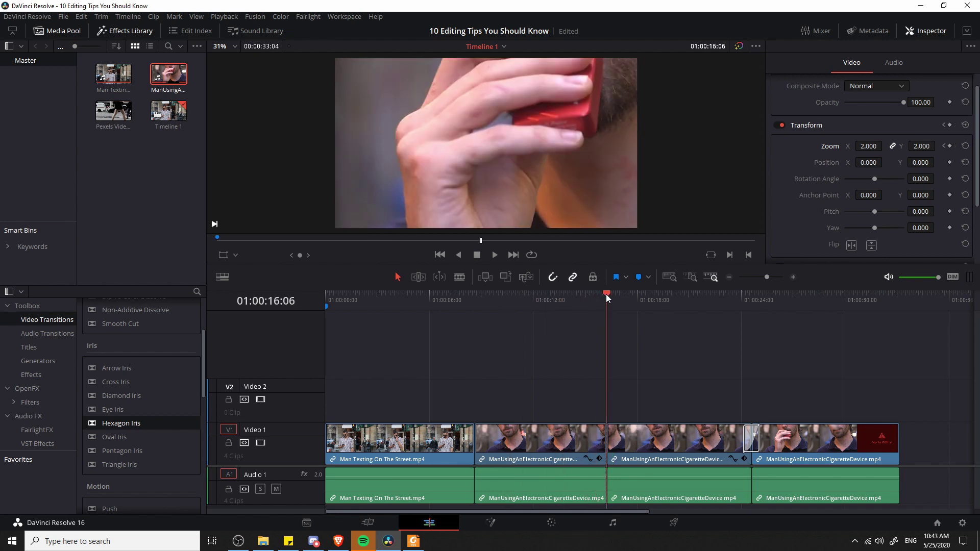
left_click(639, 278)
key("m")
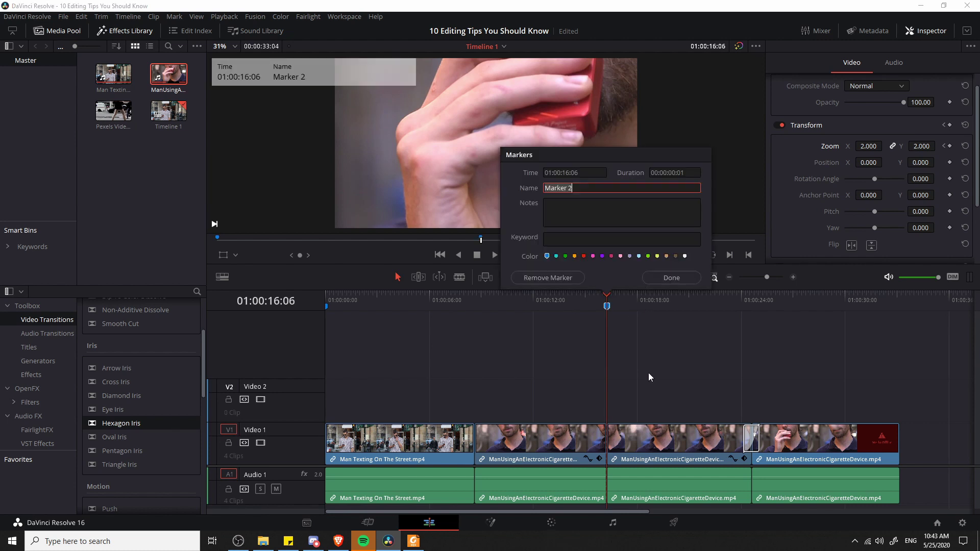
key("BackSpace")
type("The Big Reveal!")
key("Return")
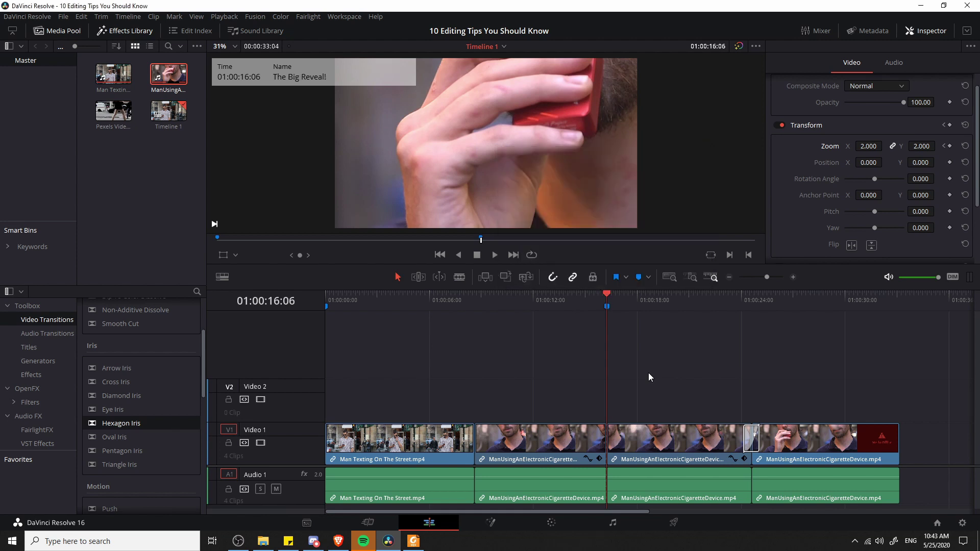
Split the clip before the "The Big Reveal!" marker at 01:00:11:13 with the Blade tool, and return to the selection tool.
left_click(558, 300)
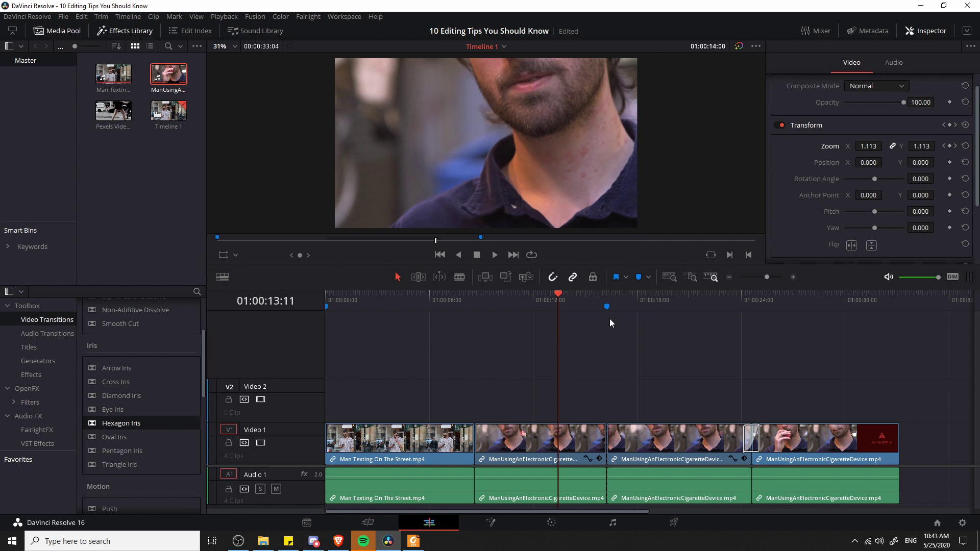
left_click(525, 305)
key("b")
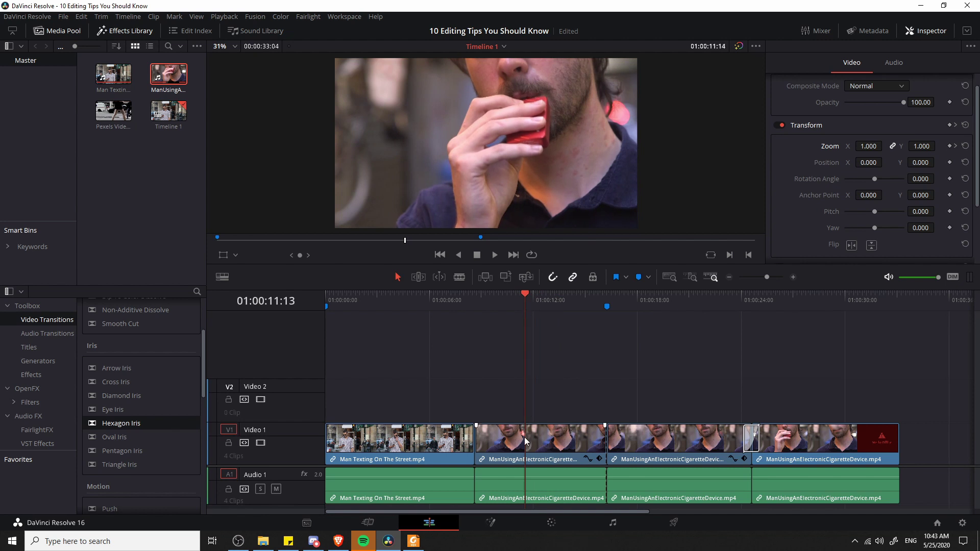
left_click(525, 438)
key("a")
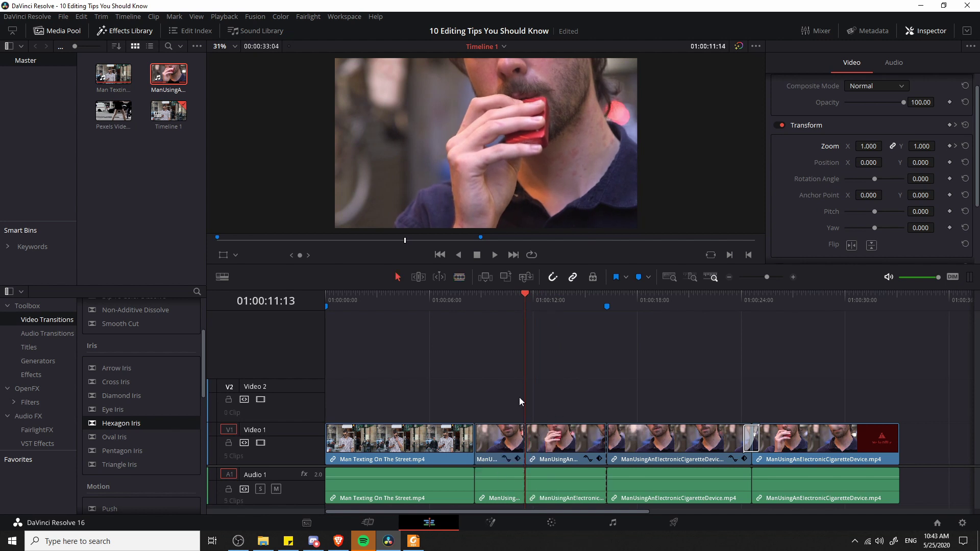
Ripple delete the short clip before the 01:00:11:13 cut, check the second marker's position, and undo the deletion.
left_click(504, 457)
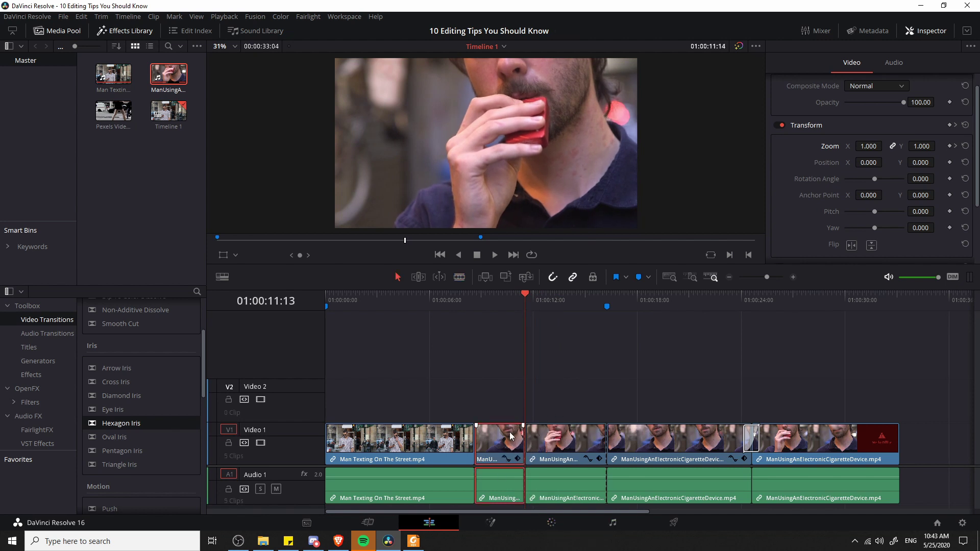
key("Delete")
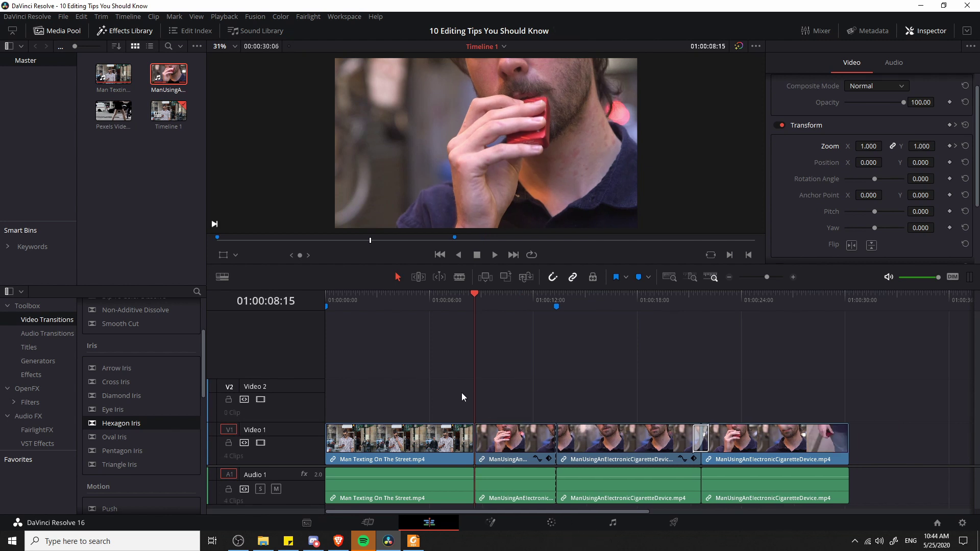
mouse_move(558, 306)
key("ctrl+shift+v")
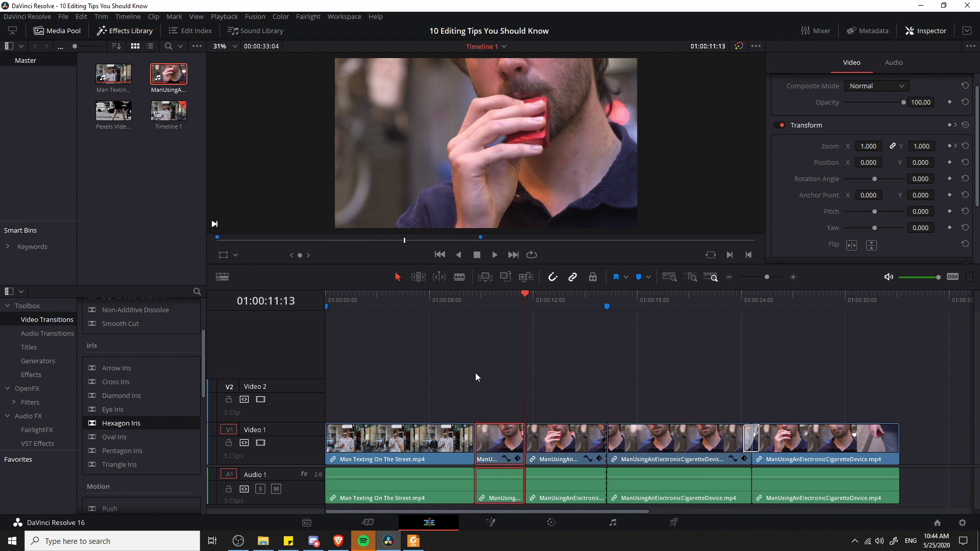
Deselect the clips and inspect the names and times of both timeline markers.
left_click_drag(676, 343, 592, 308)
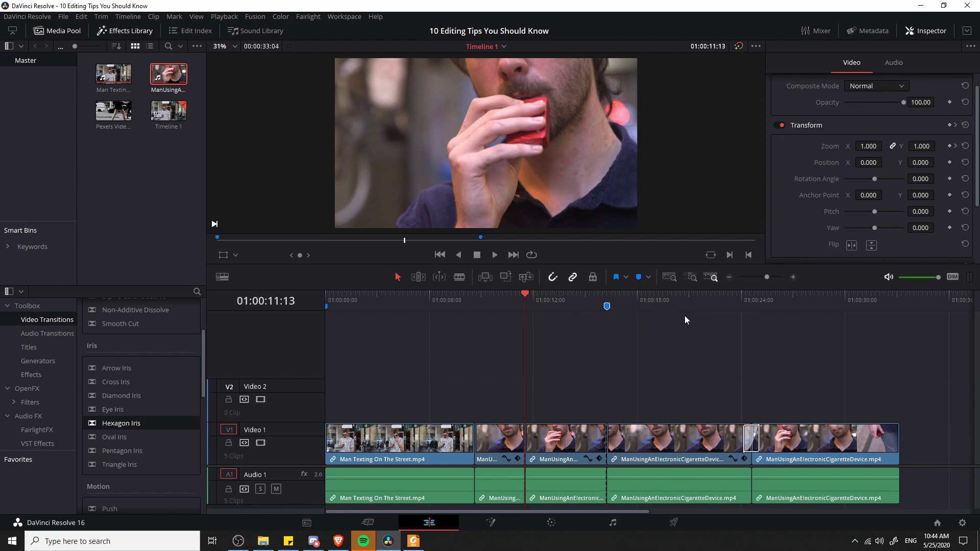
mouse_move(610, 308)
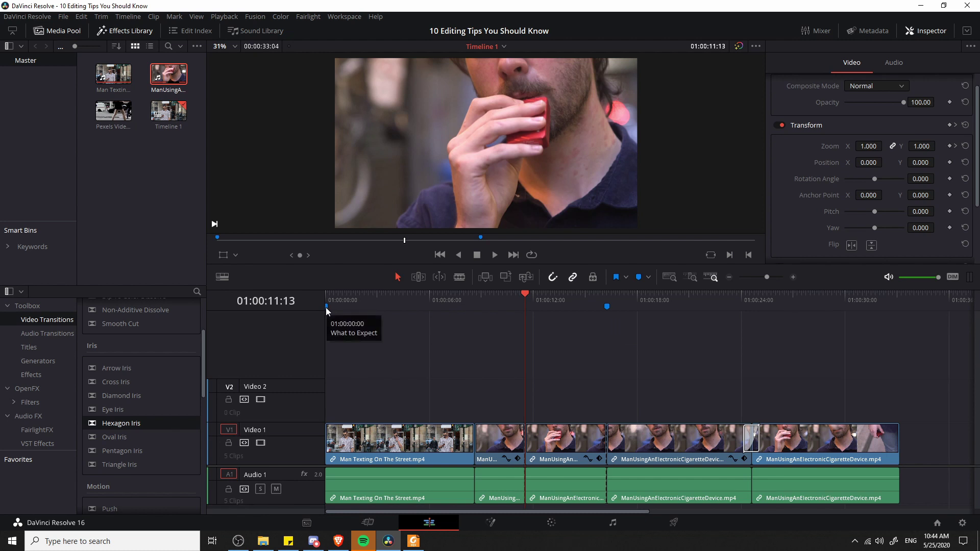
mouse_move(323, 307)
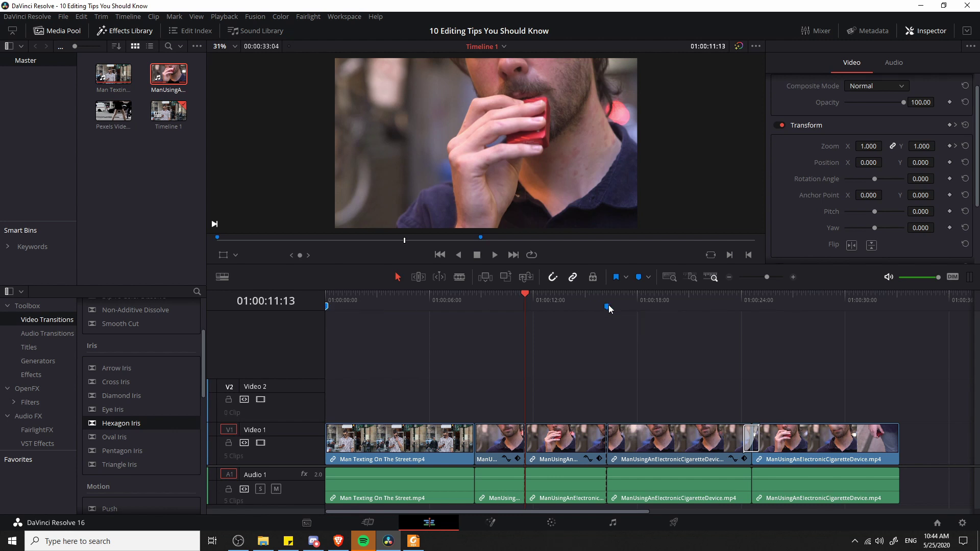
mouse_move(608, 308)
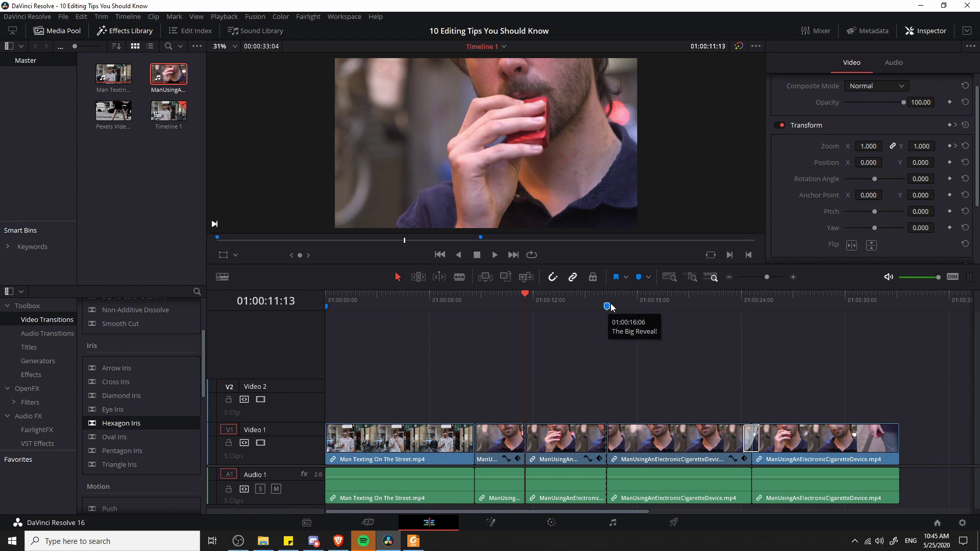
mouse_move(327, 307)
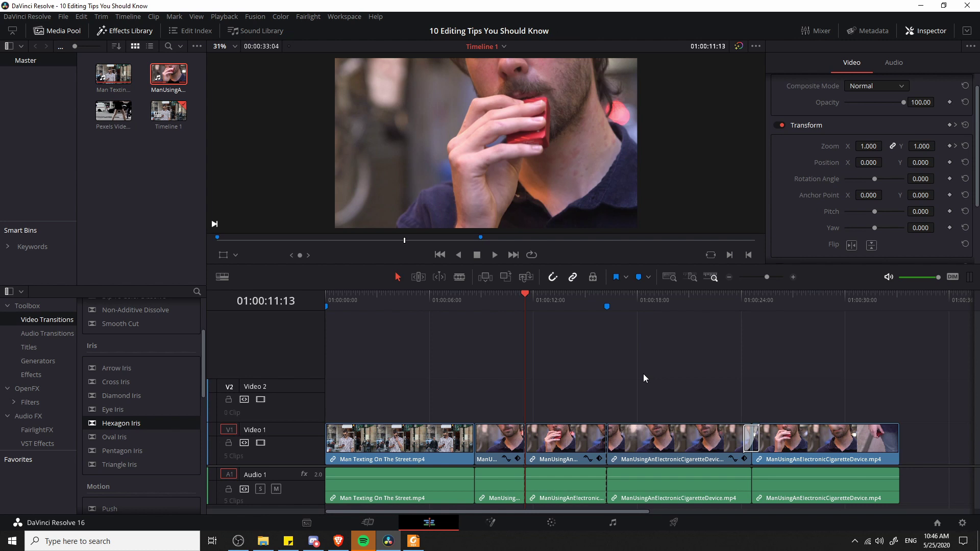
Open the project settings, check the timeline frame rate in the master settings, and close them.
left_click_drag(643, 373, 312, 479)
left_click(732, 360)
left_click_drag(694, 370, 608, 405)
left_click(71, 16)
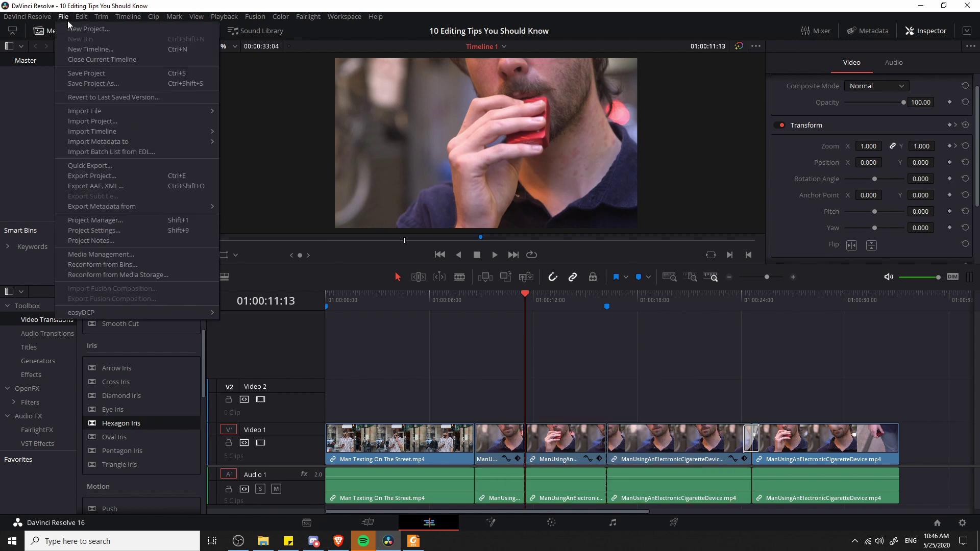
left_click(84, 229)
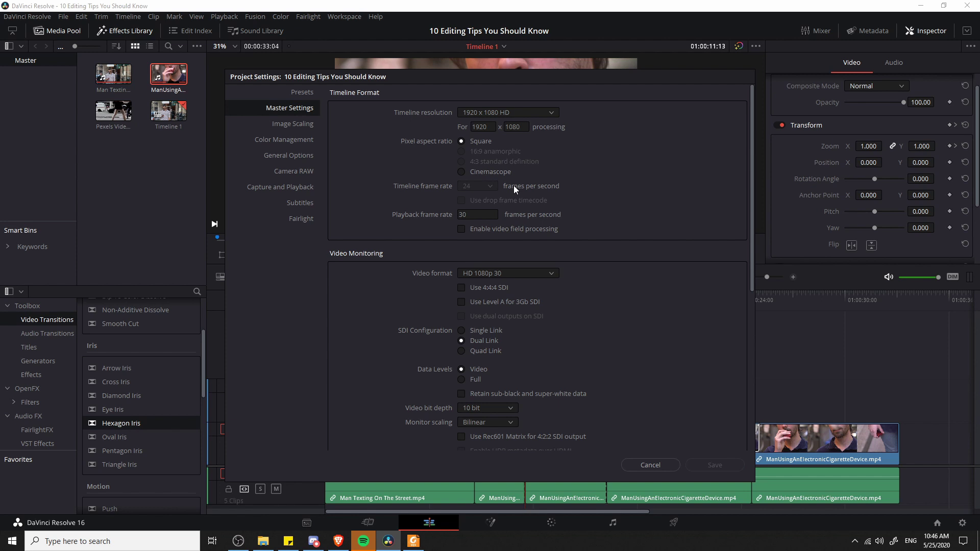
left_click(714, 465)
Delete all video and audio clips from the timeline and reopen the emptied Timeline 1 from the media pool.
left_click_drag(832, 401, 378, 426)
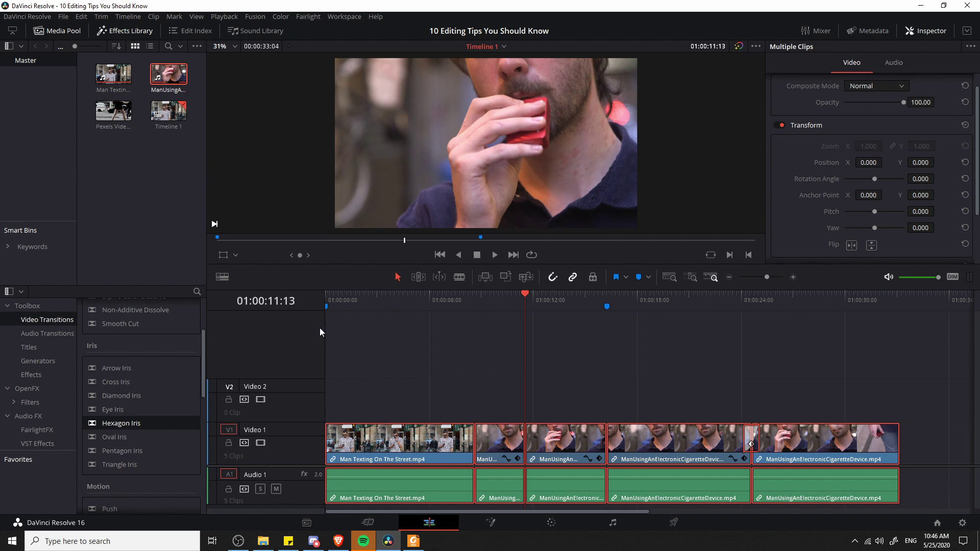
left_click(335, 340)
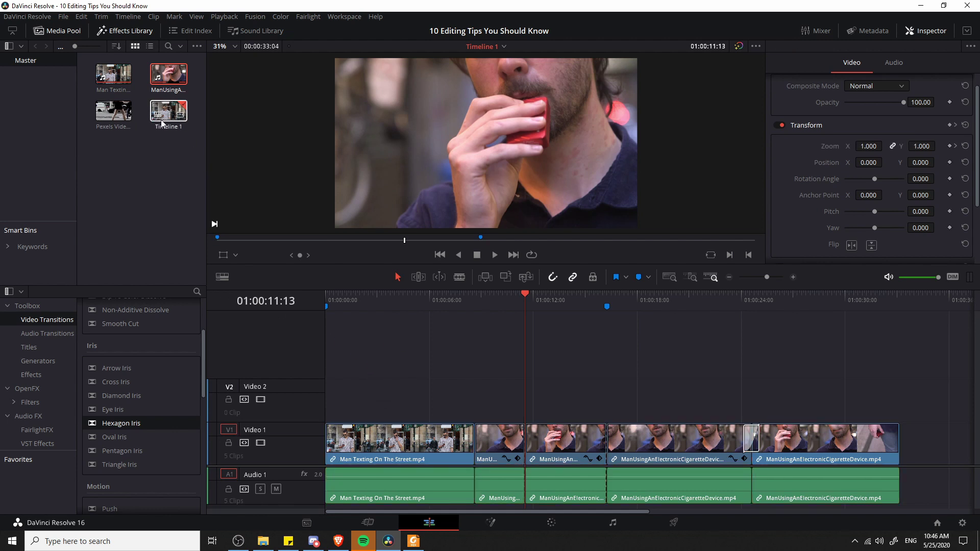
left_click_drag(347, 370, 854, 499)
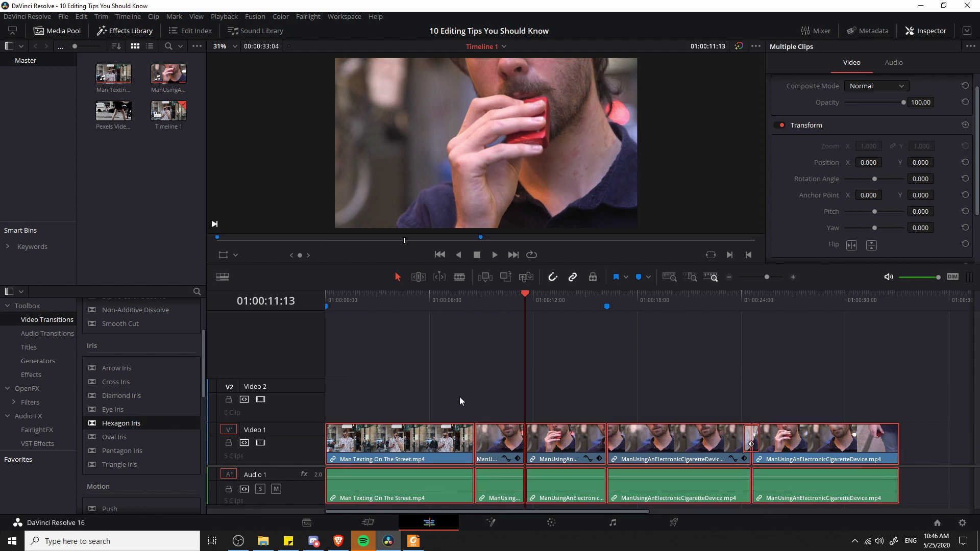
key("Delete")
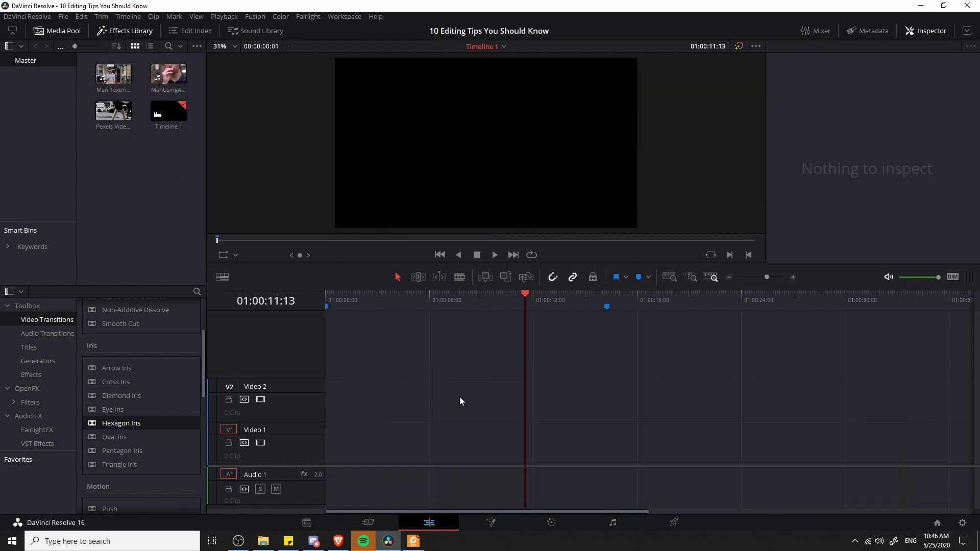
double_click(176, 112)
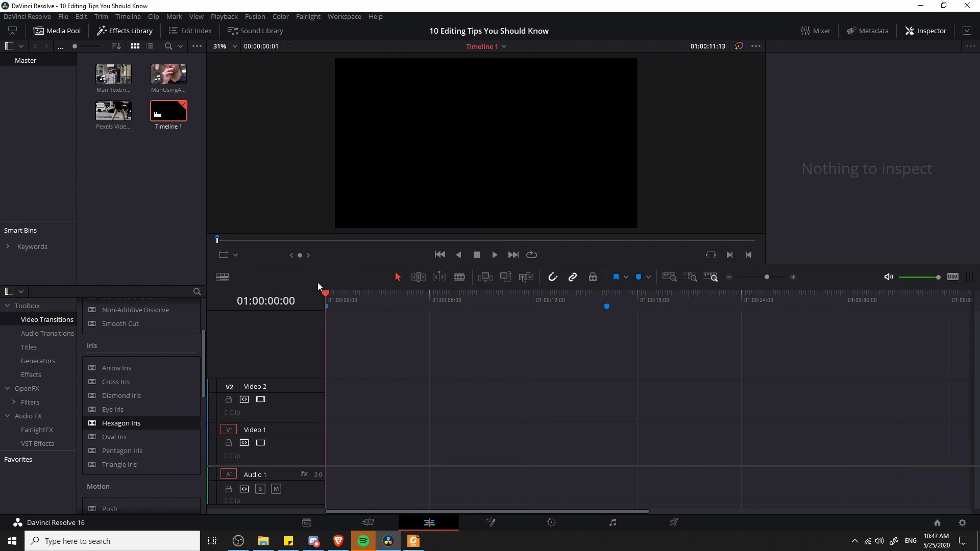
Remove Timeline 1 from the media pool and change the project's timeline frame rate to 30 frames per second.
key("Delete")
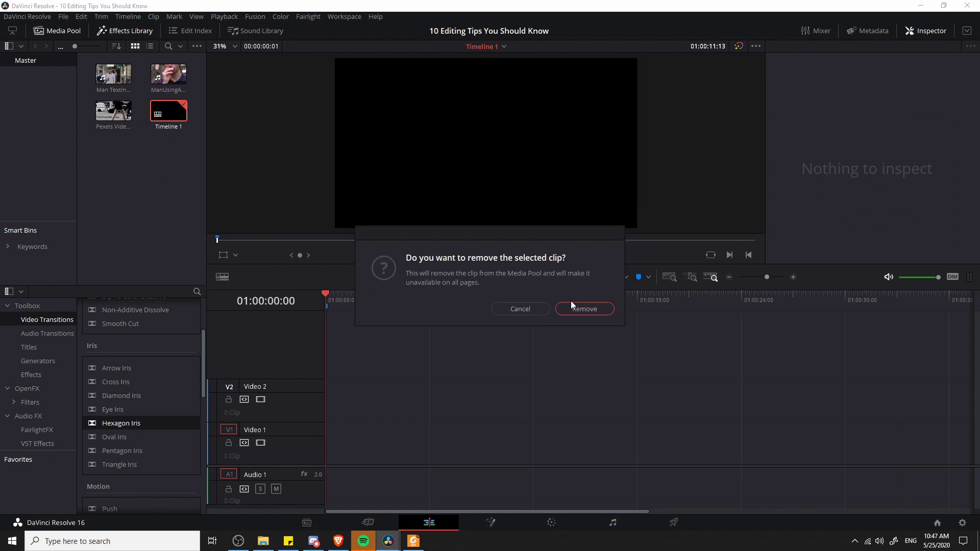
left_click(610, 309)
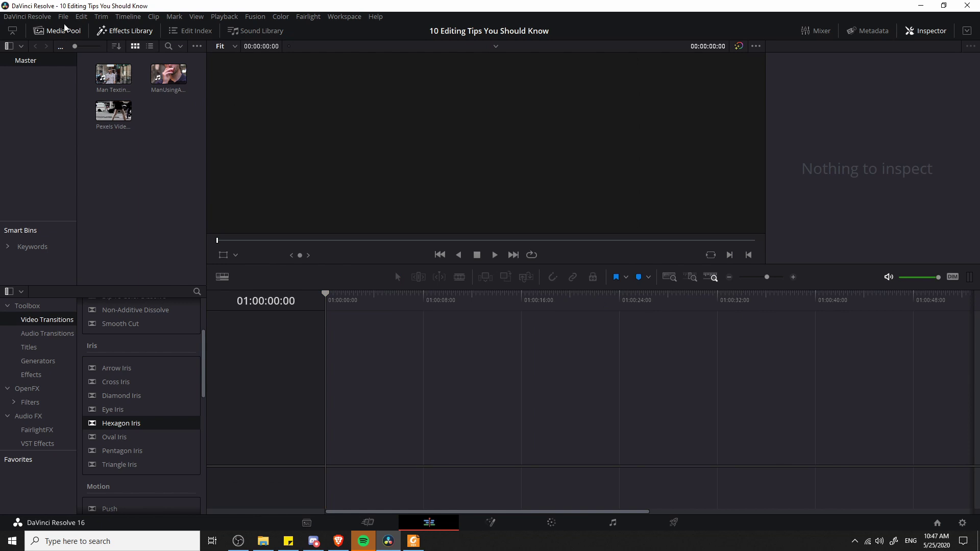
left_click(63, 17)
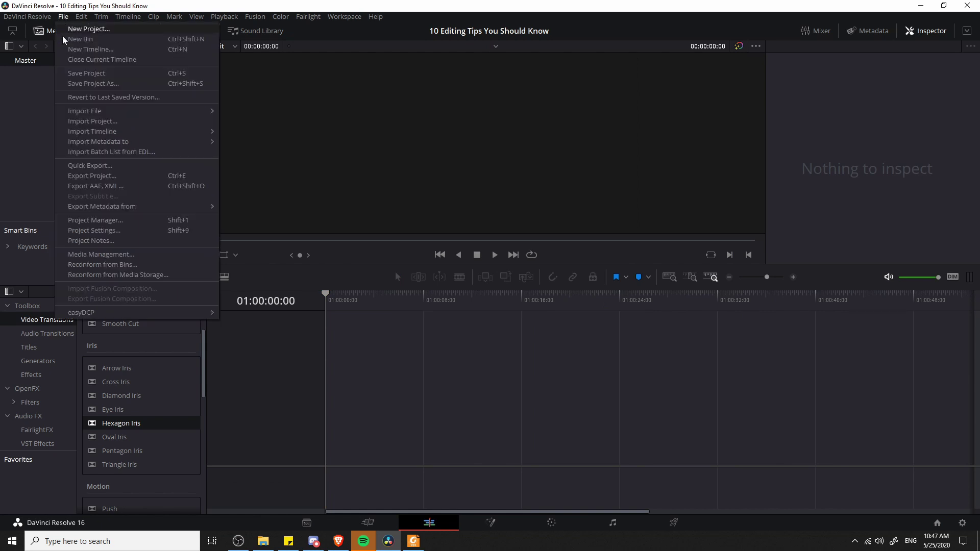
left_click(93, 230)
left_click(487, 187)
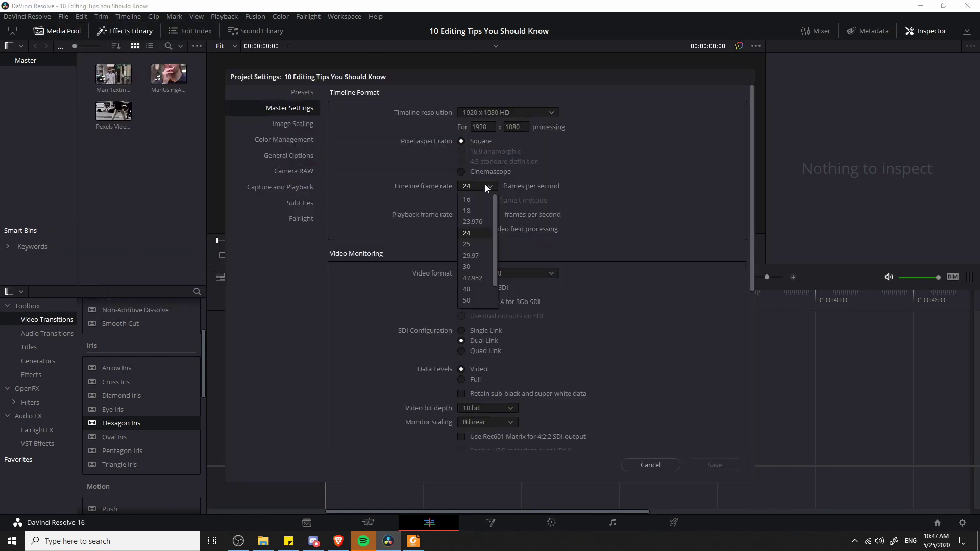
left_click(470, 267)
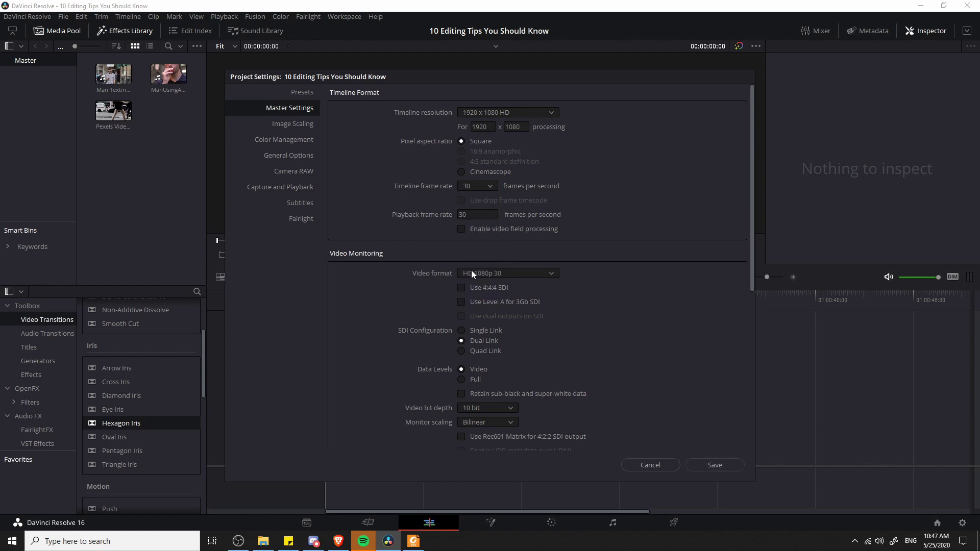
left_click(724, 466)
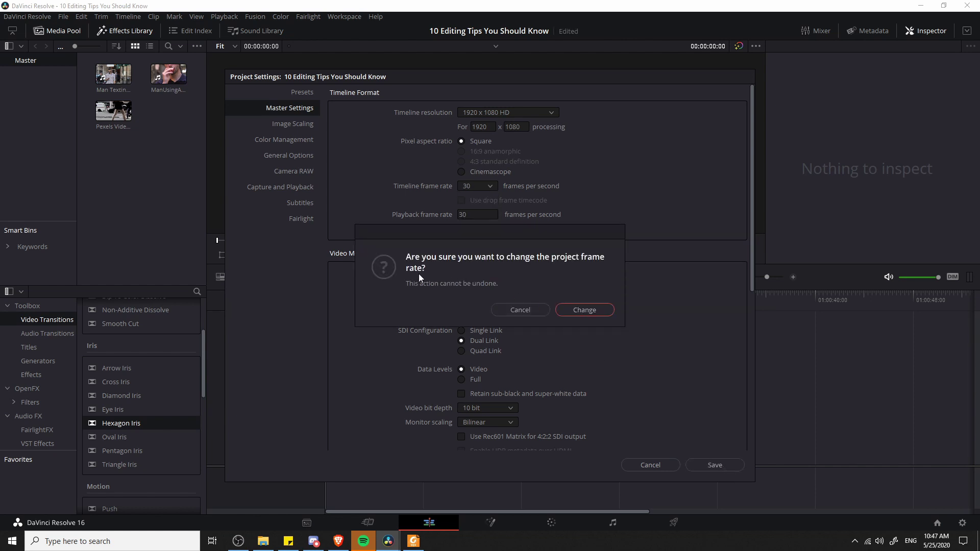
left_click(598, 308)
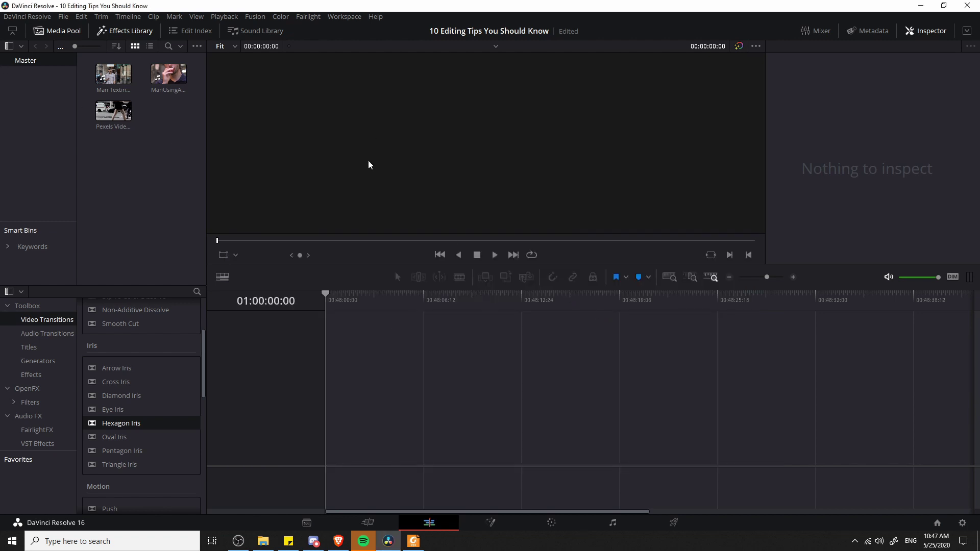
Reopen the project settings, check that the timeline frame rate can be edited, and close them without changes.
left_click(63, 16)
left_click(106, 228)
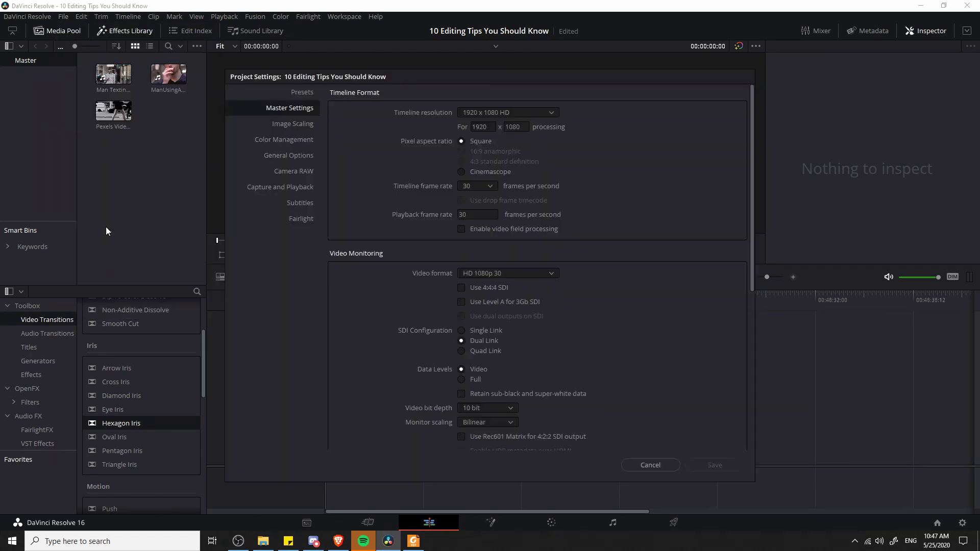
left_click(465, 186)
left_click(467, 185)
left_click(675, 464)
Create a new empty timeline named 30FPSTimeline.
left_click(64, 17)
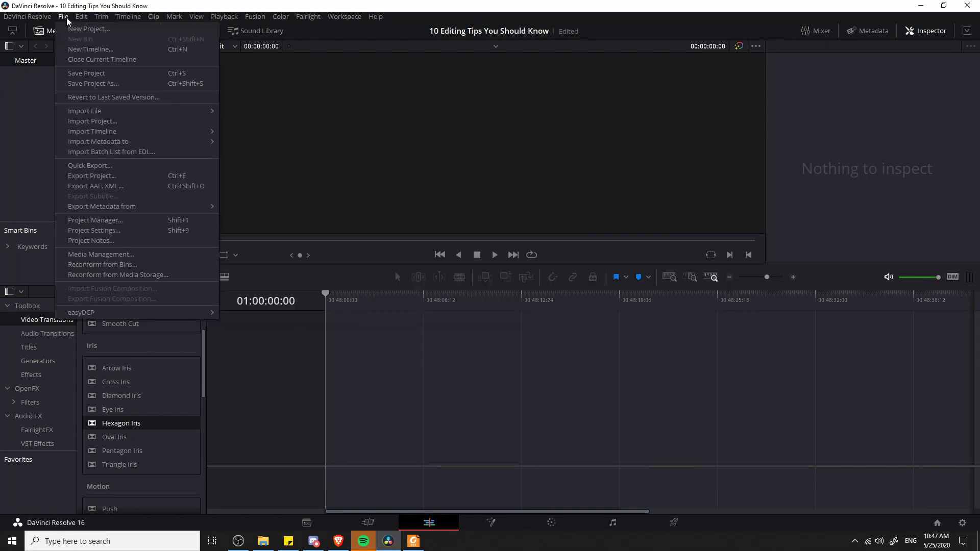
left_click(72, 49)
type("30FPST")
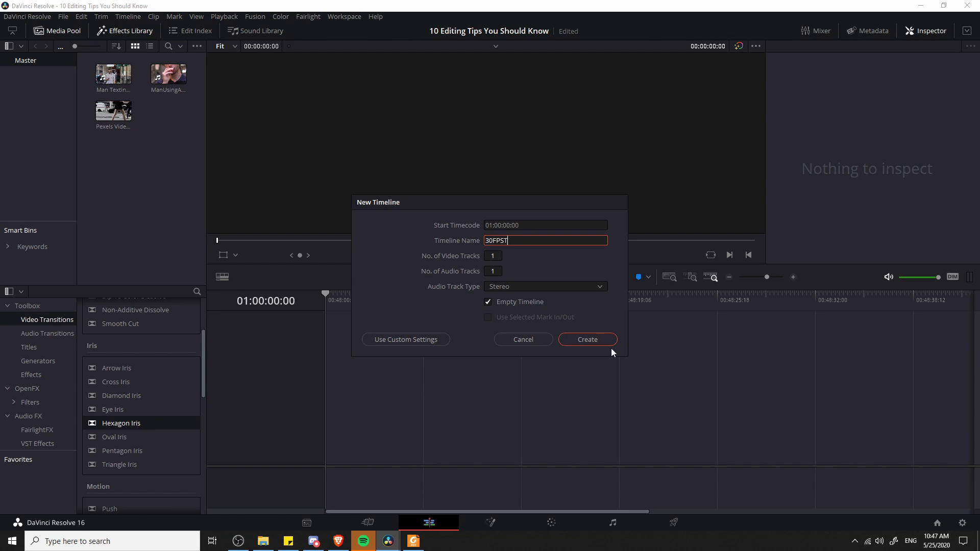
type("imeline")
key("Return")
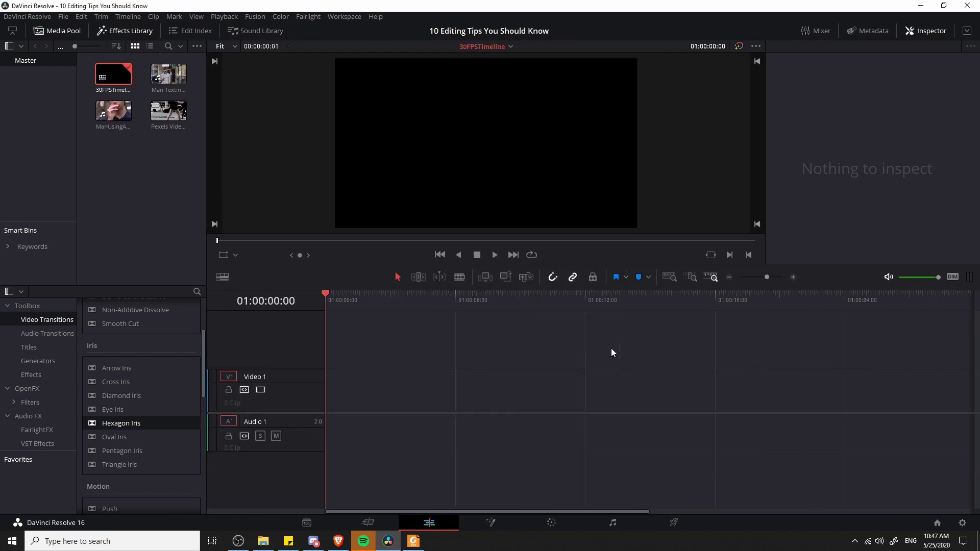
Paste the copied clips into 30FPSTimeline and select all of them on the video and audio tracks.
key("ctrl+v")
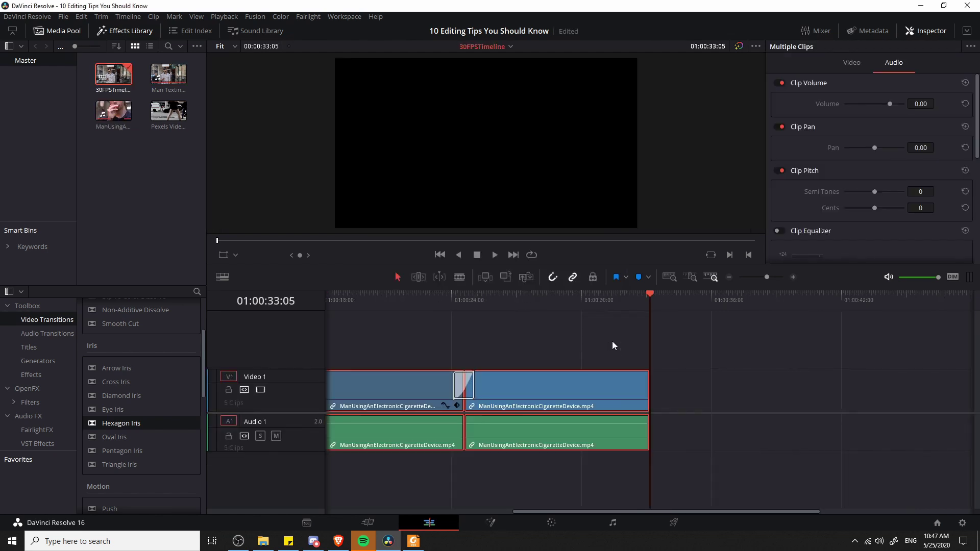
left_click_drag(666, 513, 410, 507)
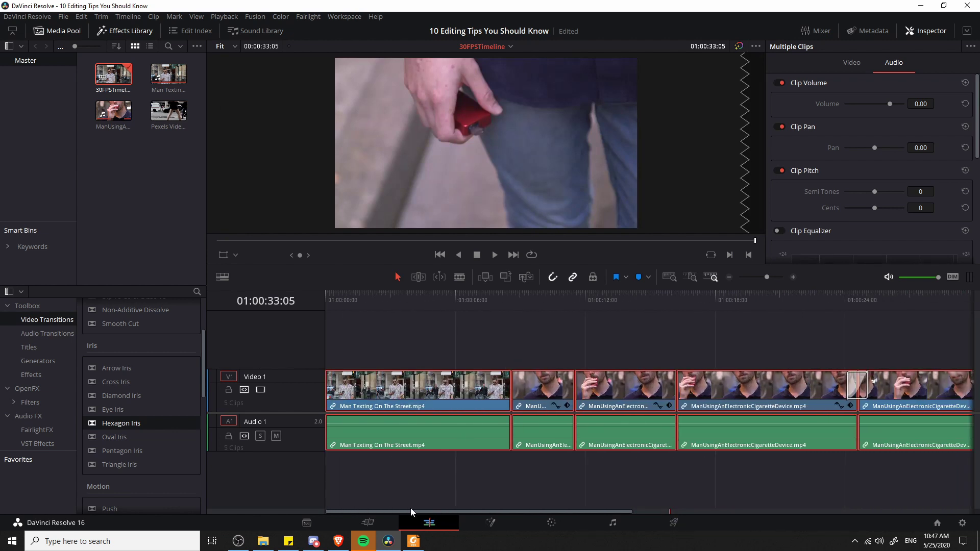
left_click(761, 275)
left_click_drag(649, 480, 642, 427)
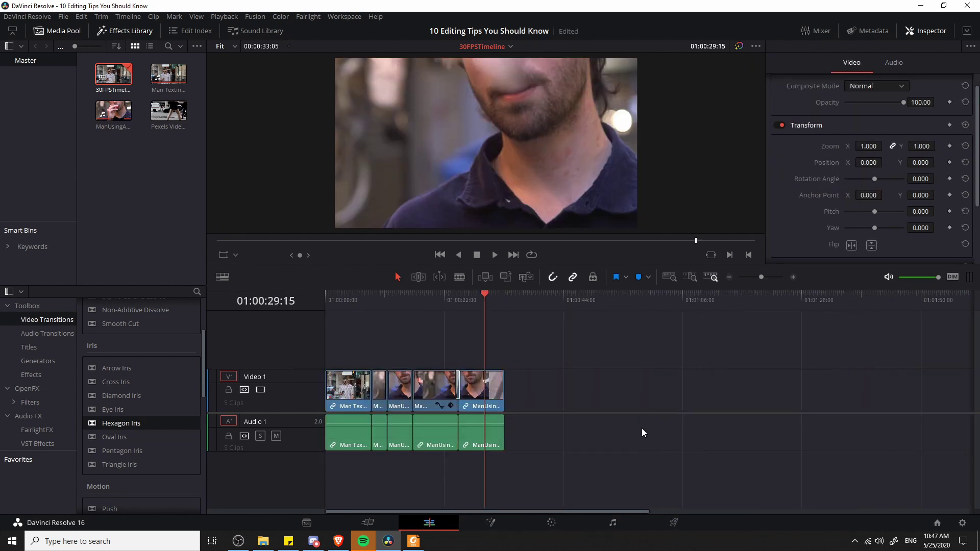
left_click_drag(576, 443, 363, 317)
left_click(382, 327)
left_click_drag(575, 332, 199, 507)
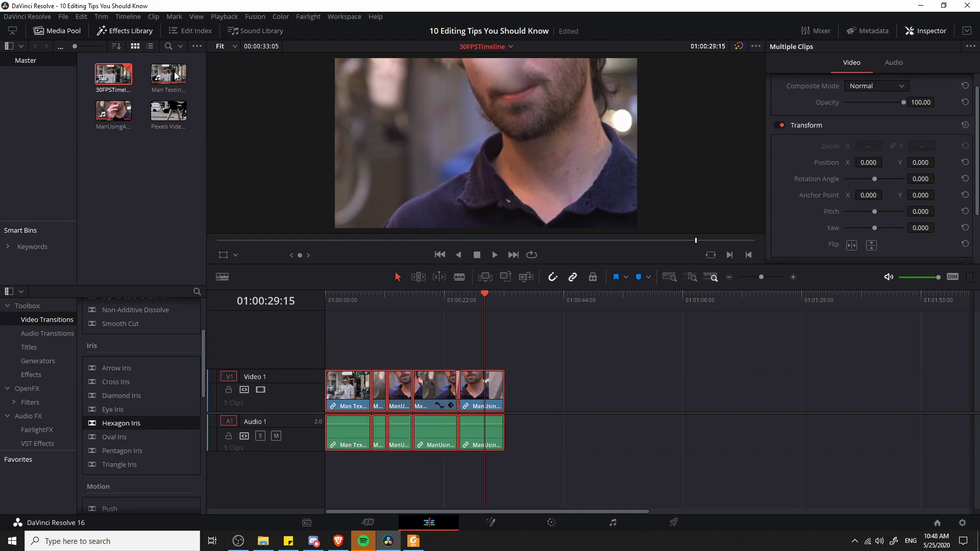
Check the timeline frame rate in the master project settings with clips on the timeline, and close the settings.
left_click(63, 16)
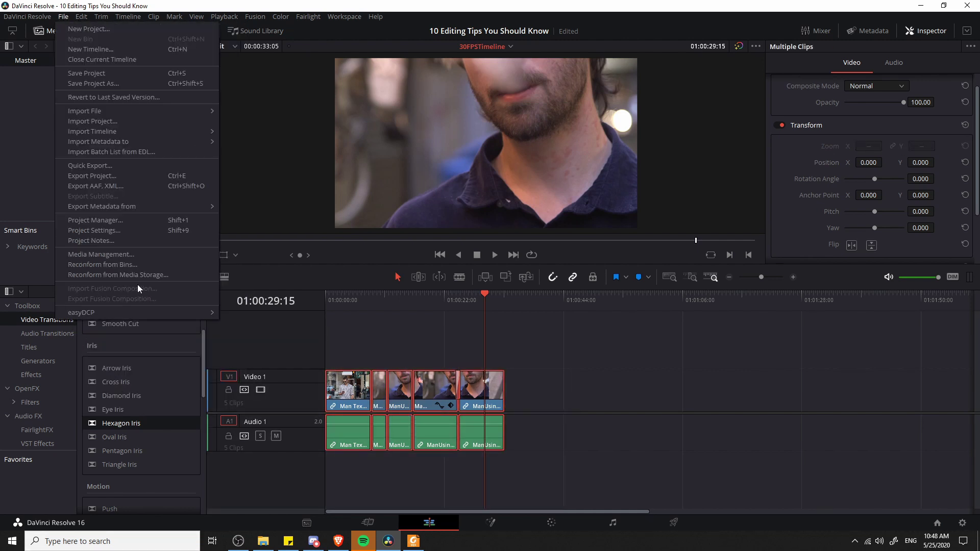
left_click(149, 230)
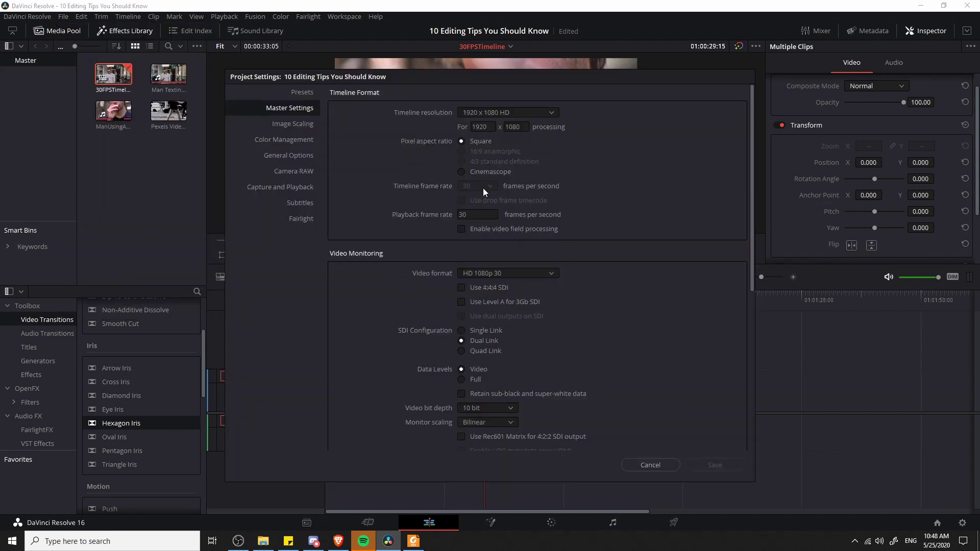
left_click(676, 469)
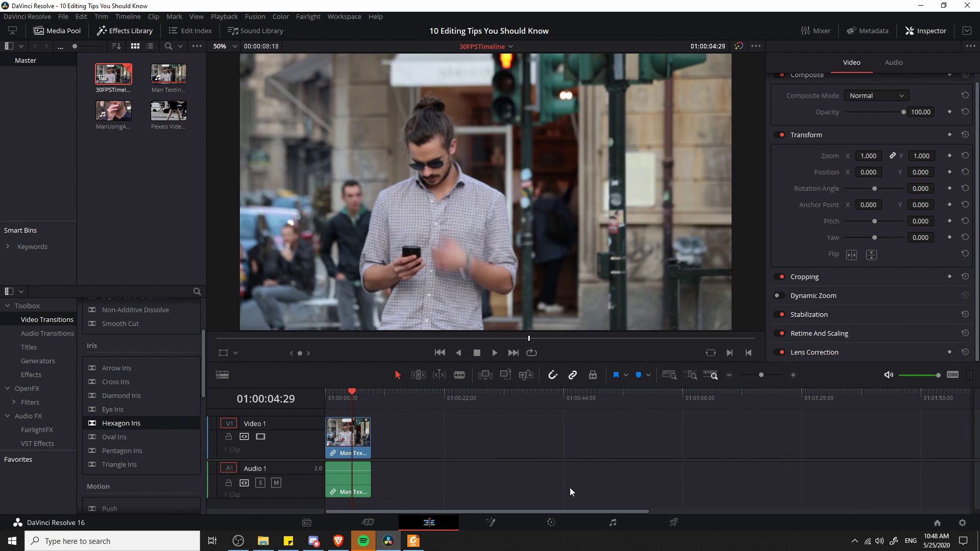
Switch to the Color page, bring up the Window shapes and move the playhead to the clip's first frame.
left_click(552, 522)
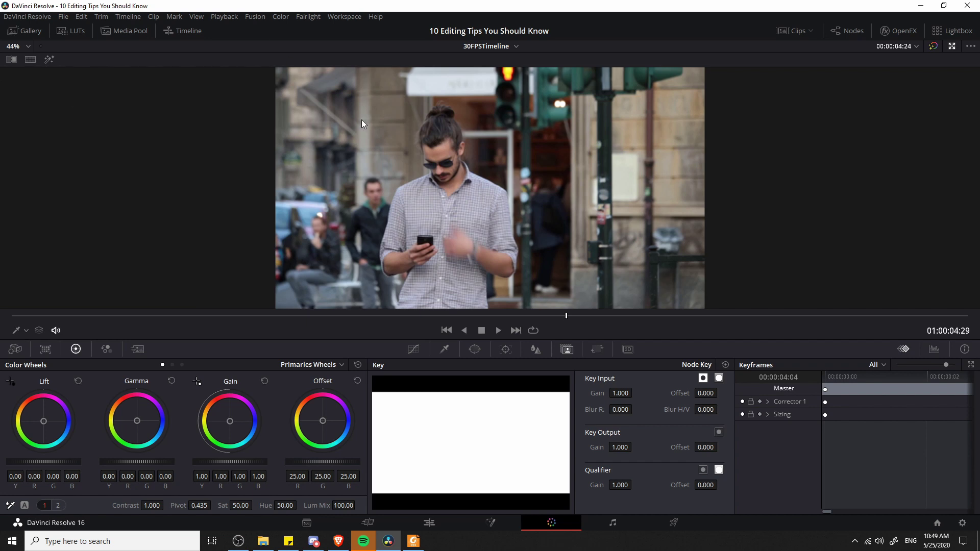
mouse_move(432, 149)
left_mouse_down()
mouse_move(464, 140)
mouse_move(428, 158)
left_mouse_up()
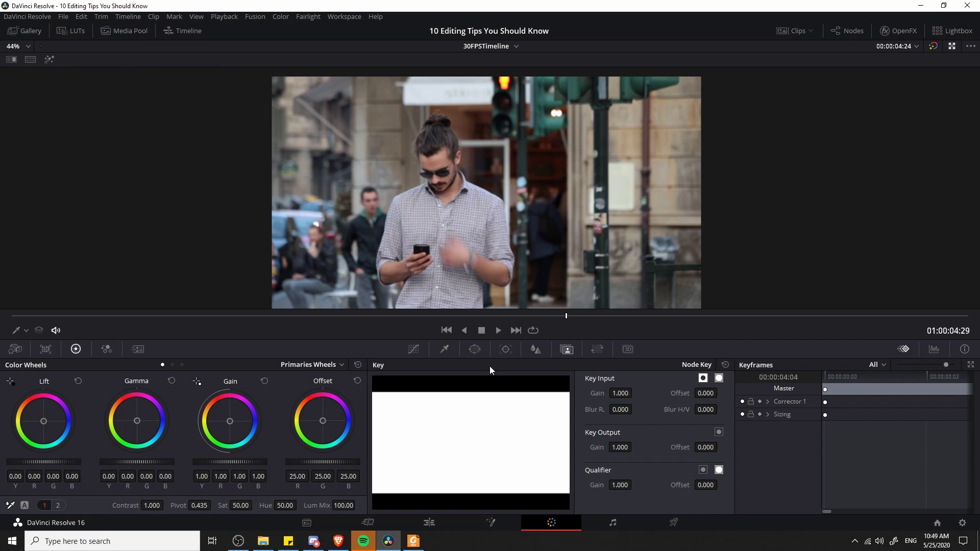
left_click(475, 349)
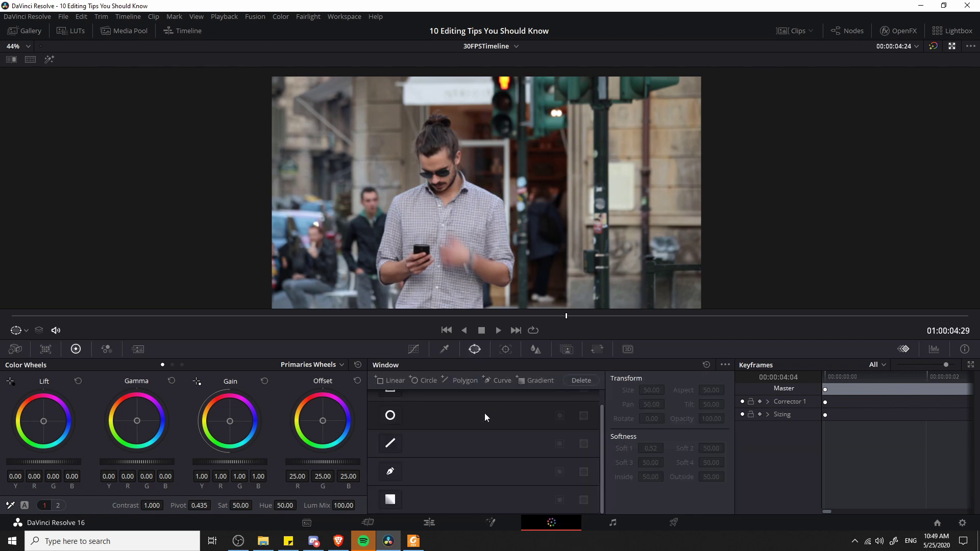
scroll(485, 413, "up", 1)
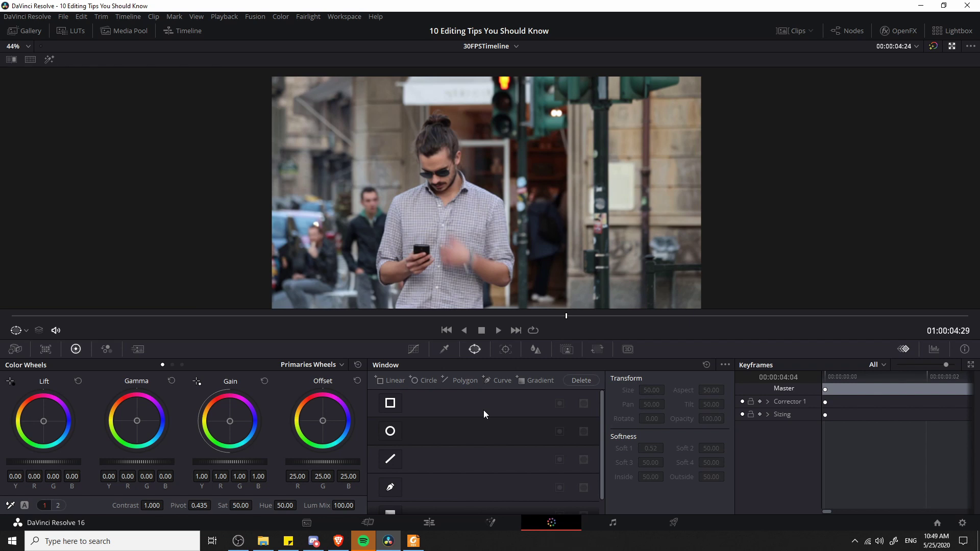
left_click_drag(31, 316, 1, 321)
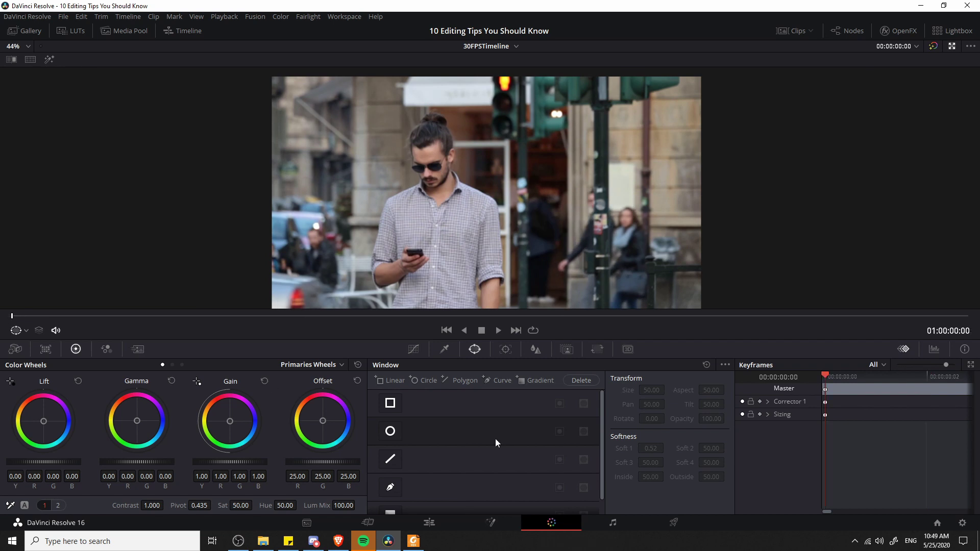
Add a circle window and shape it into an oval around the man's head, size about 57.7 and aspect about 35.6.
left_click(389, 432)
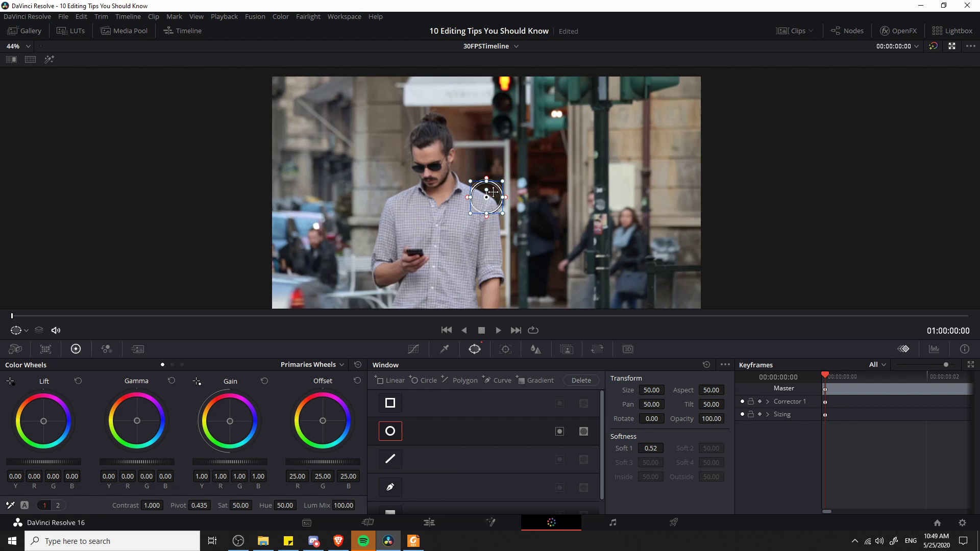
left_click_drag(493, 192, 435, 141)
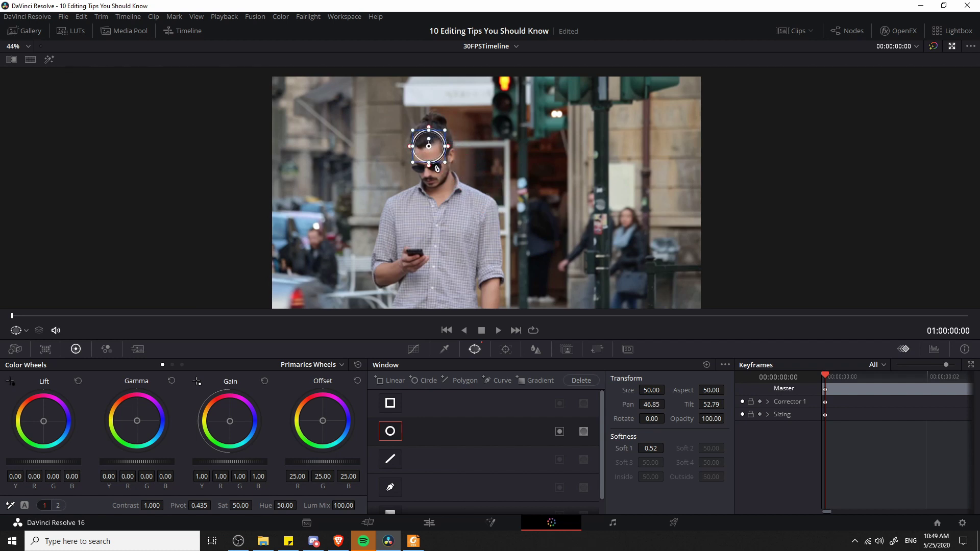
left_click_drag(436, 167, 433, 182)
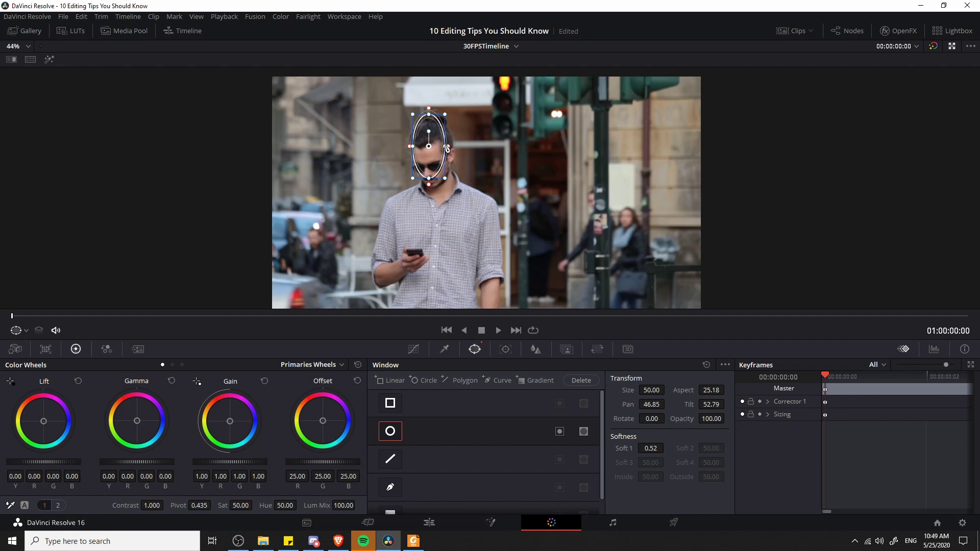
left_click_drag(446, 148, 457, 146)
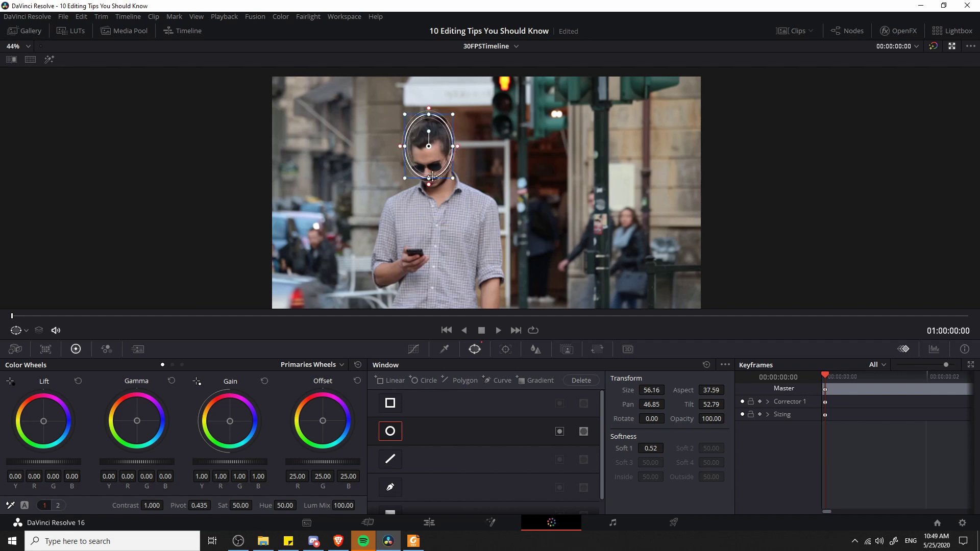
left_click_drag(429, 181, 459, 154)
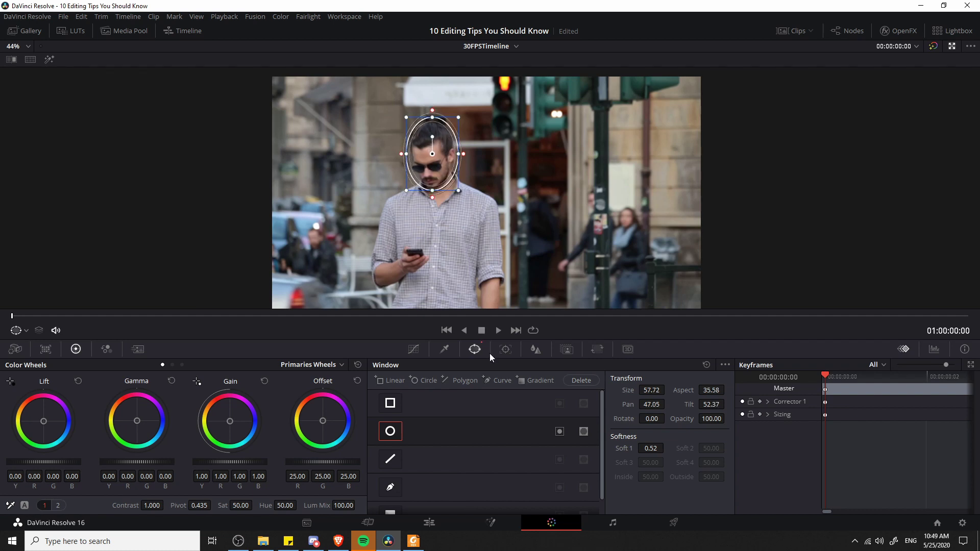
Track the oval window forward through the whole clip and play it from the start to check the tracking.
left_click(505, 349)
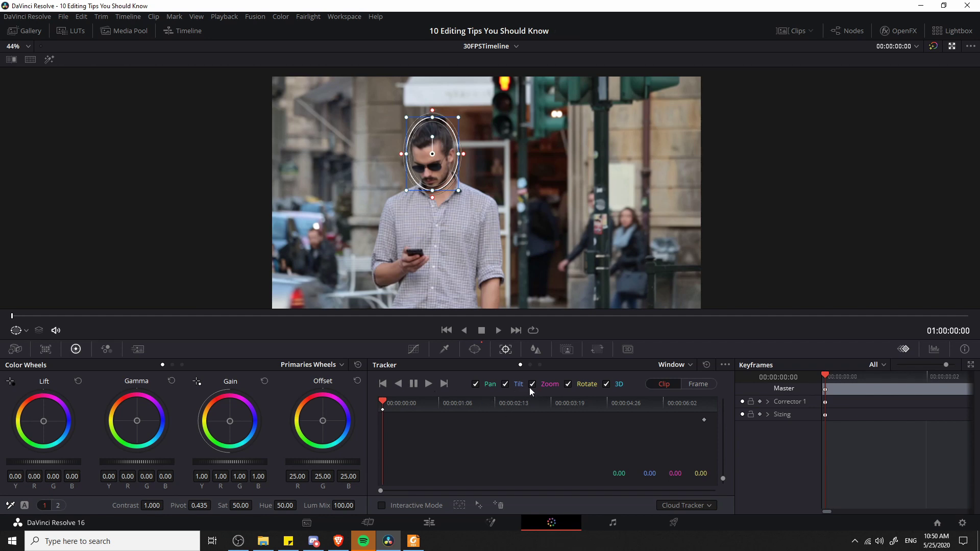
left_click(433, 384)
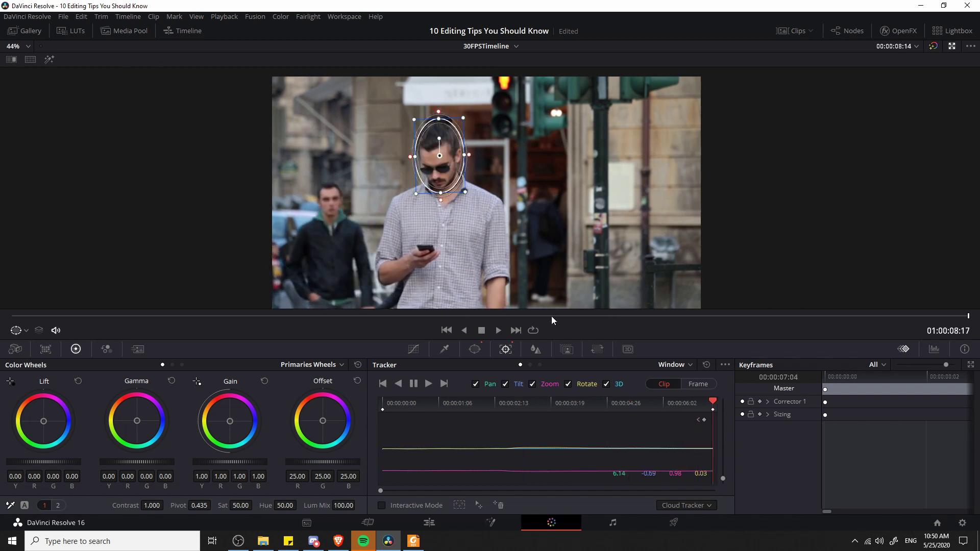
left_click_drag(604, 407, 384, 407)
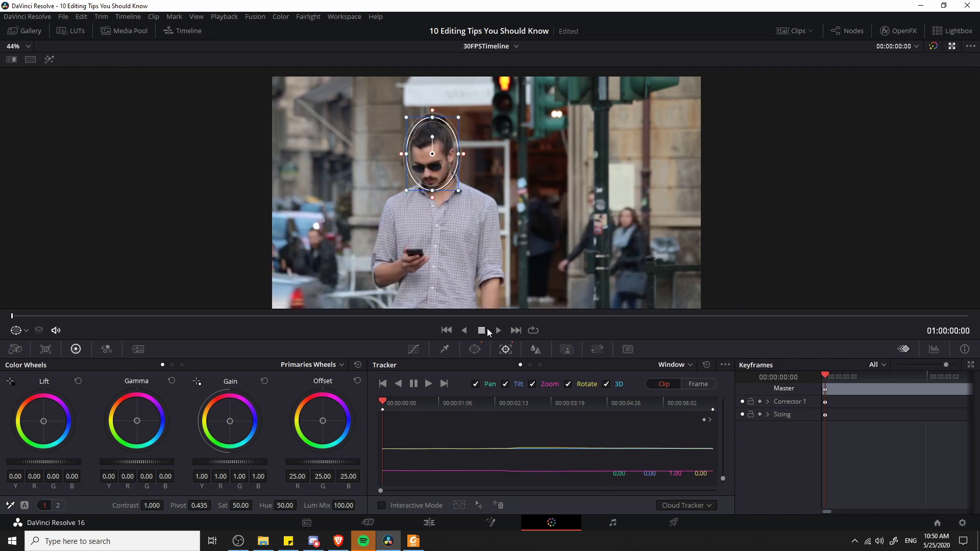
left_click(501, 331)
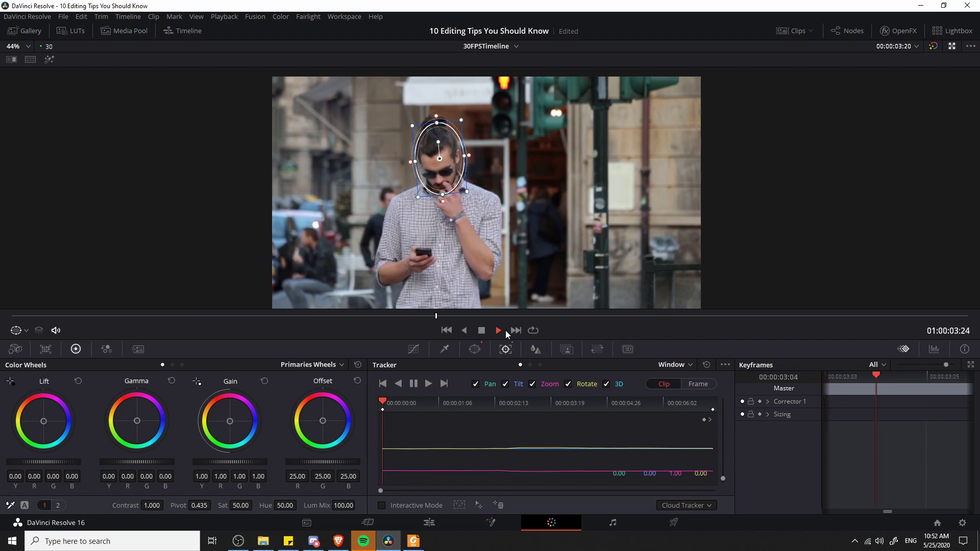
left_click(481, 331)
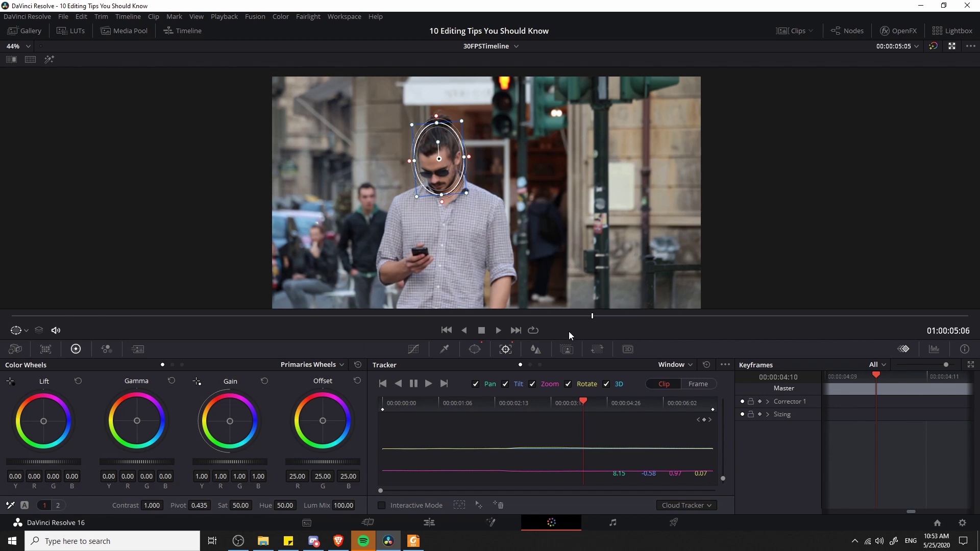
Blur the man's head inside the tracked window by raising the blur radius to 1.01 on all channels.
left_click(532, 350)
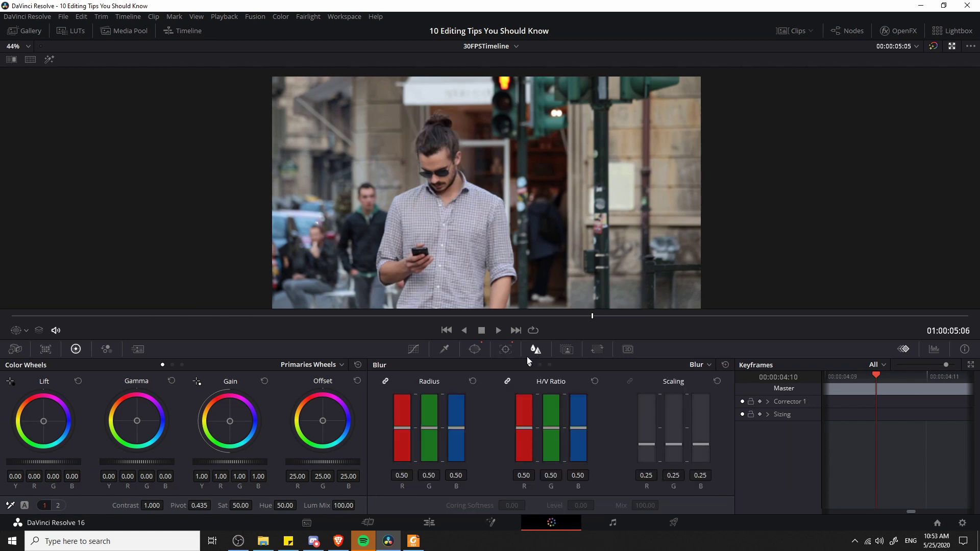
left_click_drag(402, 427, 406, 386)
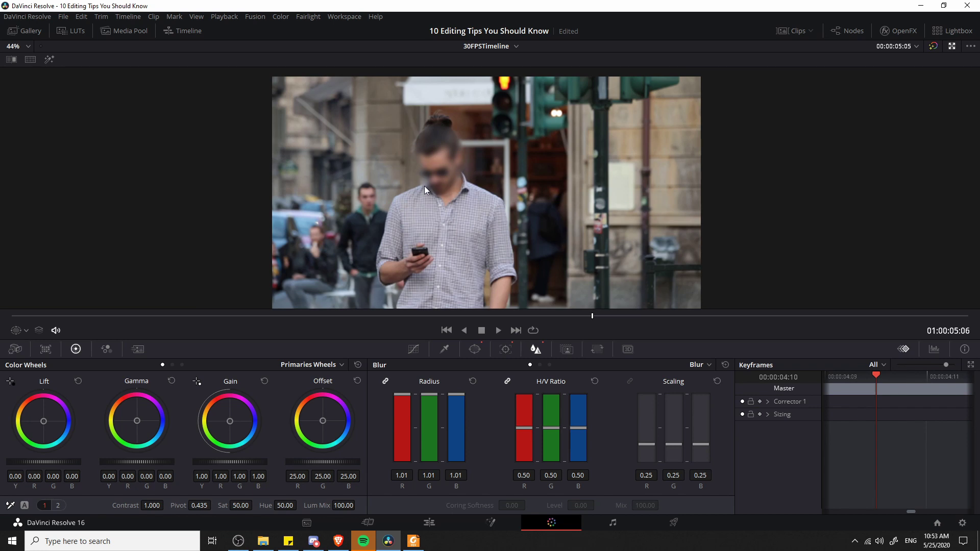
Soften the edge of the oval window around the man's head to about 1.08 and play the clip from the start to check the blur.
left_click(505, 349)
scroll(482, 153, "up", 5)
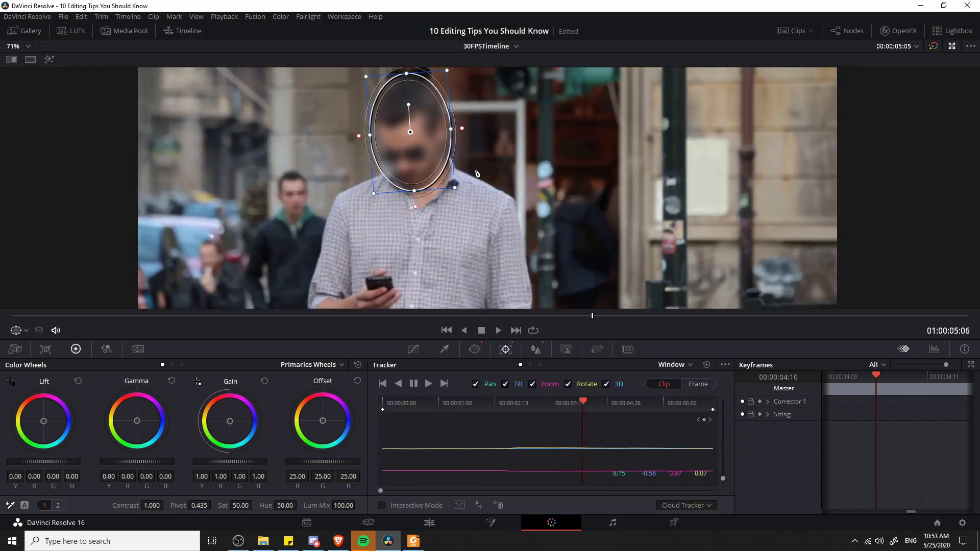
left_click_drag(483, 160, 491, 204)
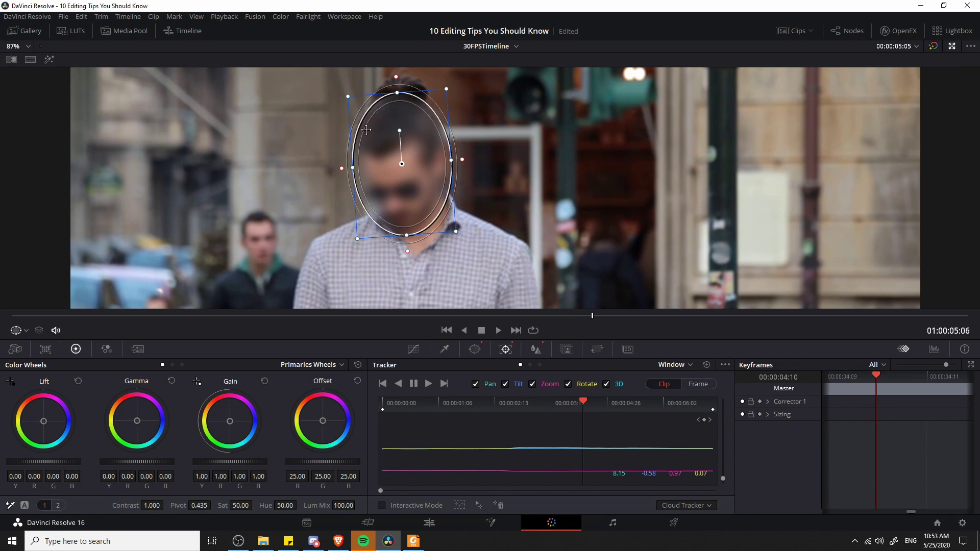
left_click_drag(402, 83, 394, 118)
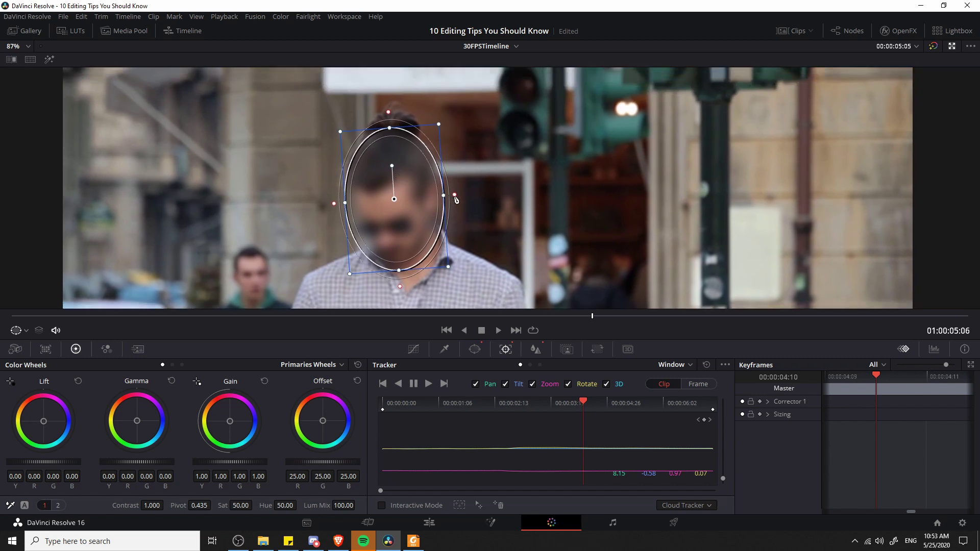
mouse_move(455, 196)
left_mouse_down()
mouse_move(463, 199)
mouse_move(444, 198)
mouse_move(458, 195)
left_mouse_up()
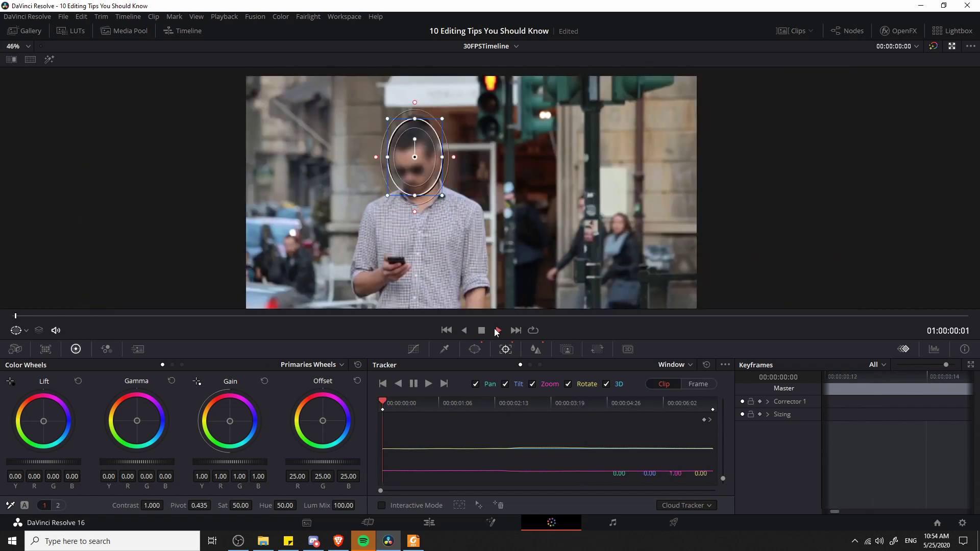
left_click(497, 331)
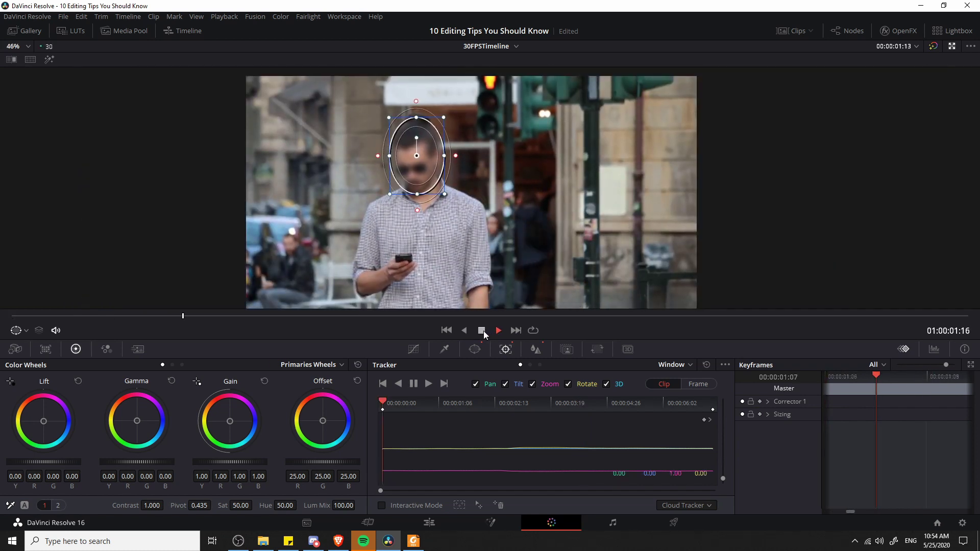
left_click(481, 331)
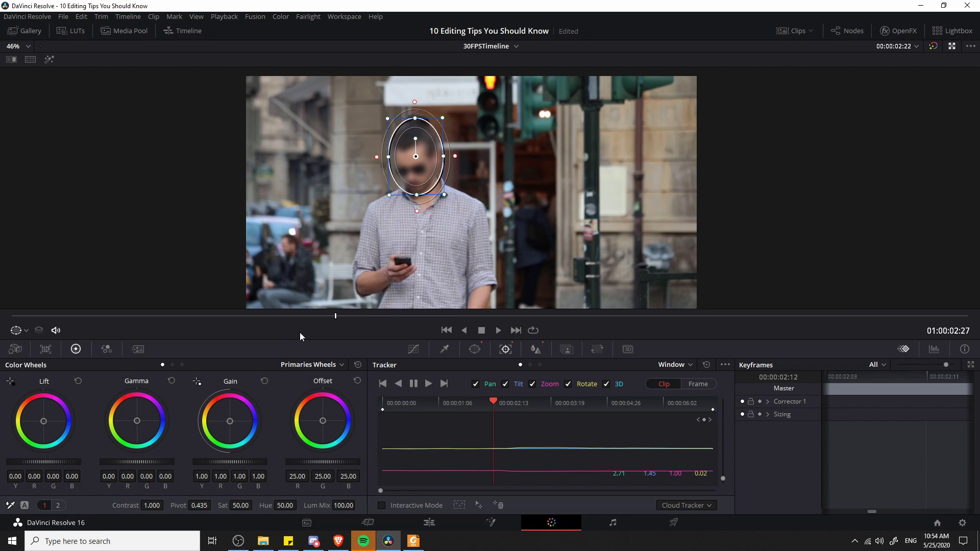
Try tinting the tracked head area purple with the Lift color wheel and reset Lift.
left_click_drag(44, 421, 65, 409)
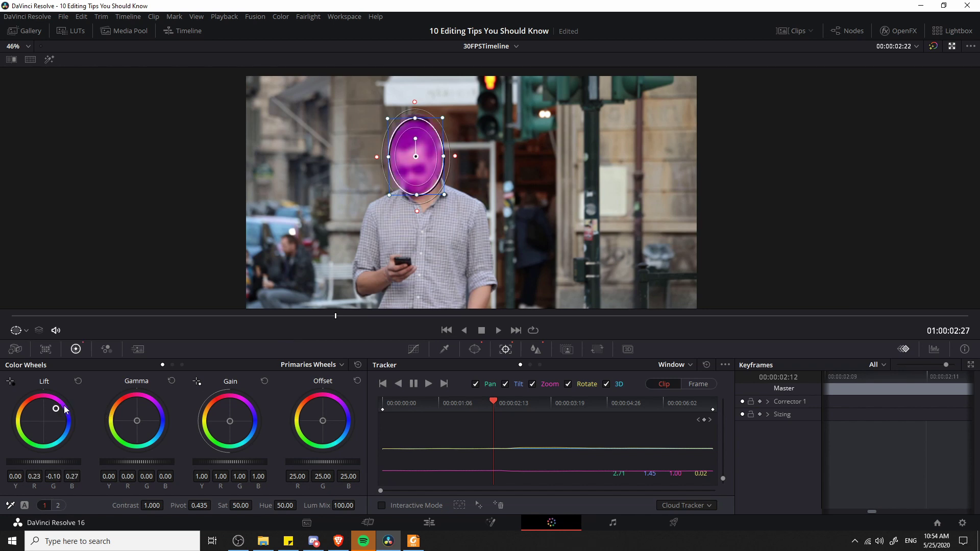
left_click(78, 382)
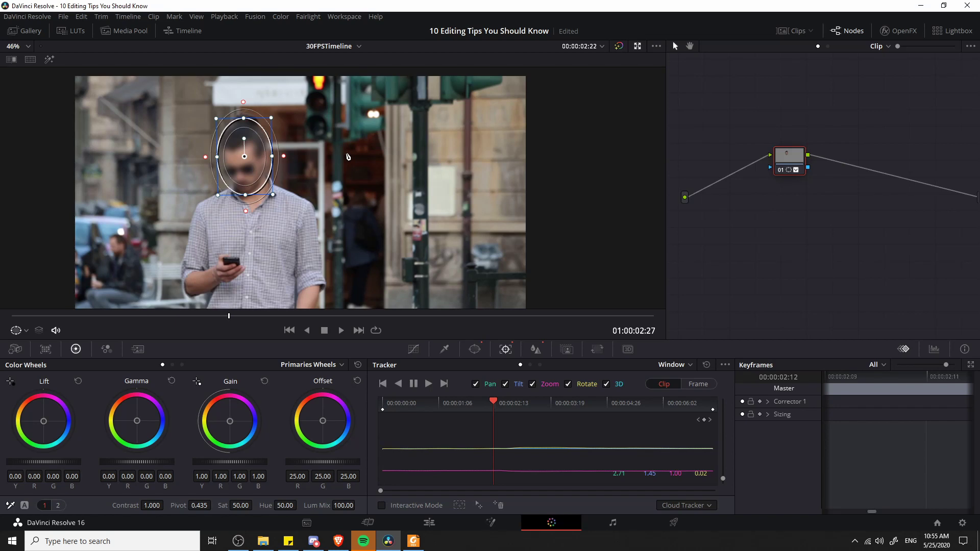
Add an alpha output to the node graph and connect the alpha output of node 01 to it.
left_click_drag(878, 184, 754, 188)
left_click_drag(716, 160, 725, 174)
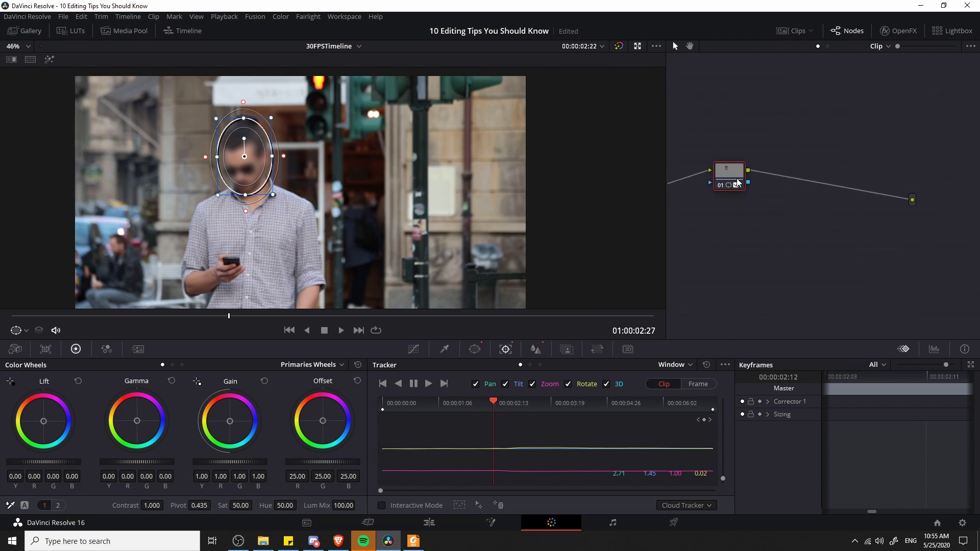
right_click(871, 212)
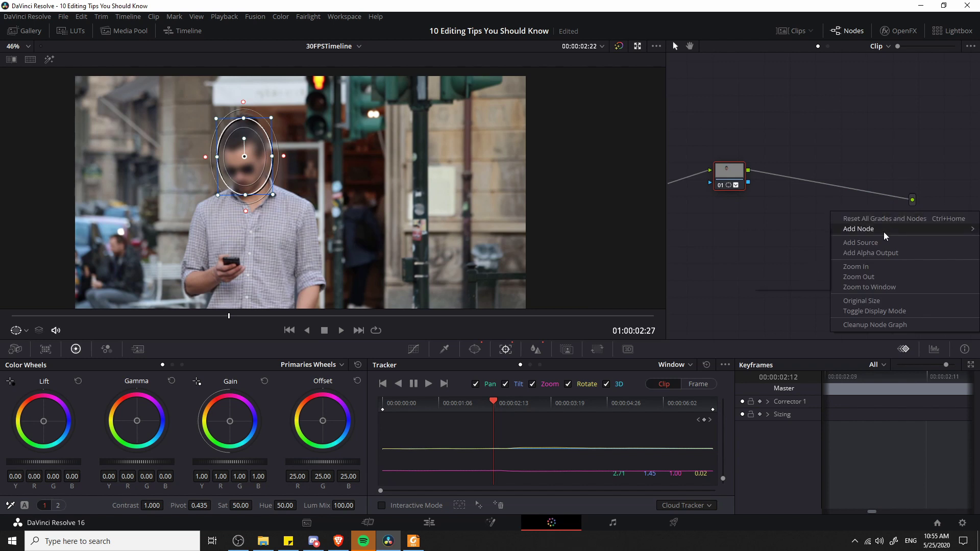
left_click(887, 254)
left_click_drag(748, 182, 915, 223)
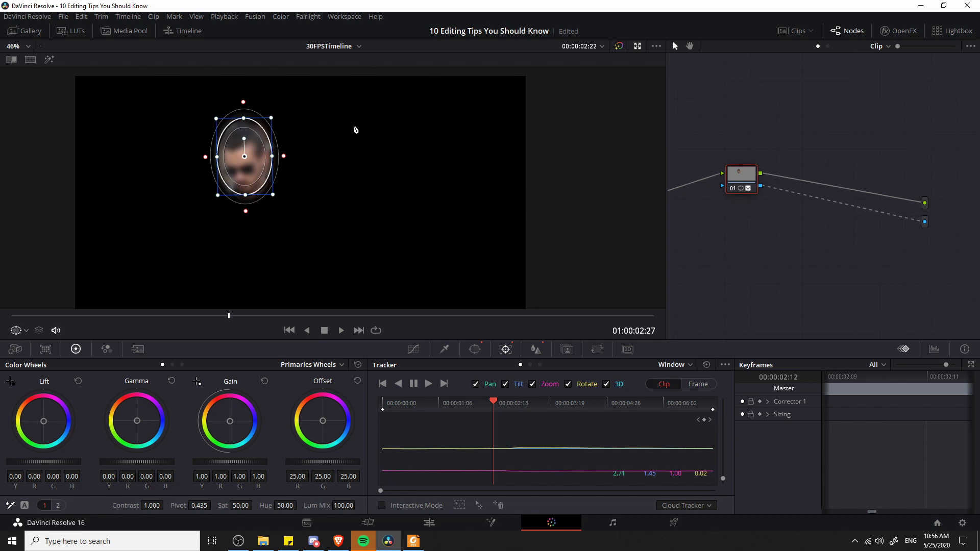
Invert the circle window so everything except the man's head is kept and blurred, and save the project.
left_click(475, 349)
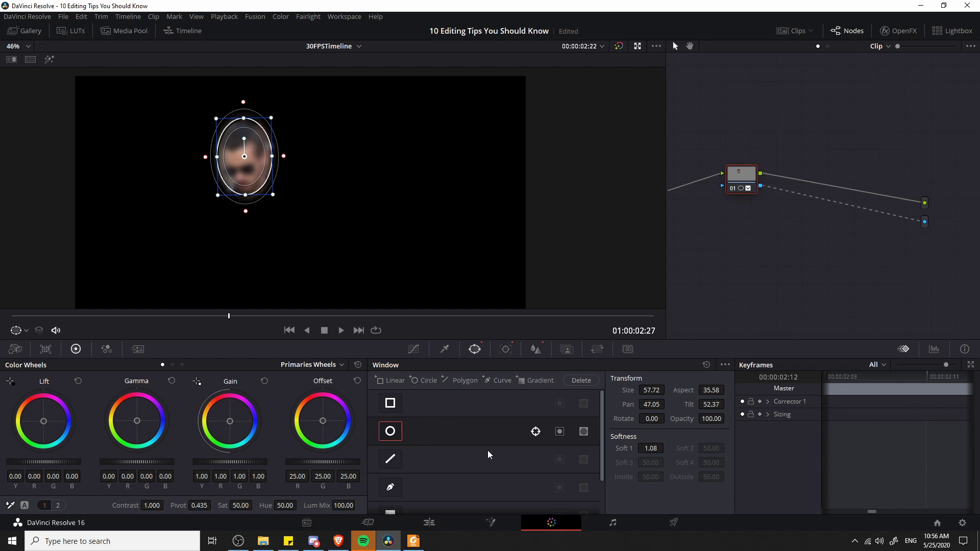
left_click(560, 433)
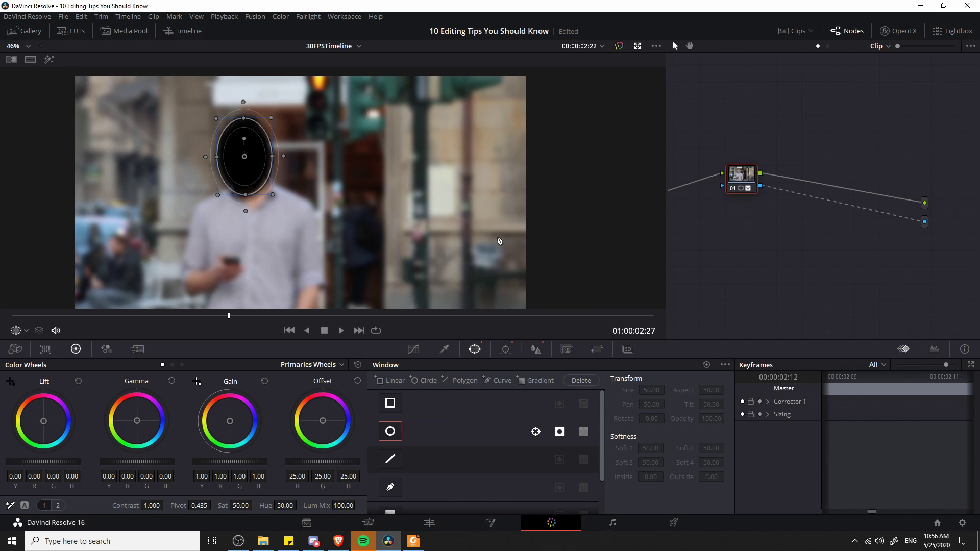
left_click_drag(707, 203, 777, 228)
key("ctrl+s")
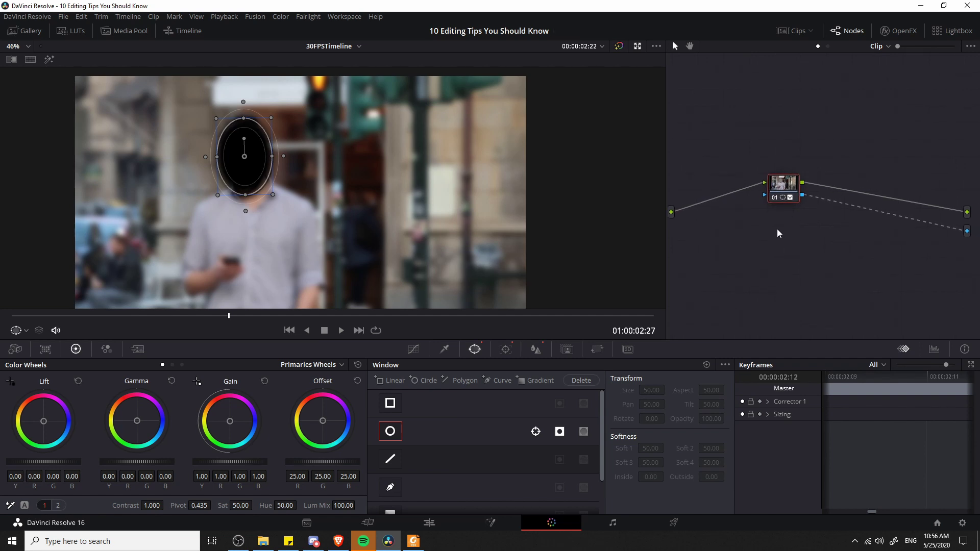